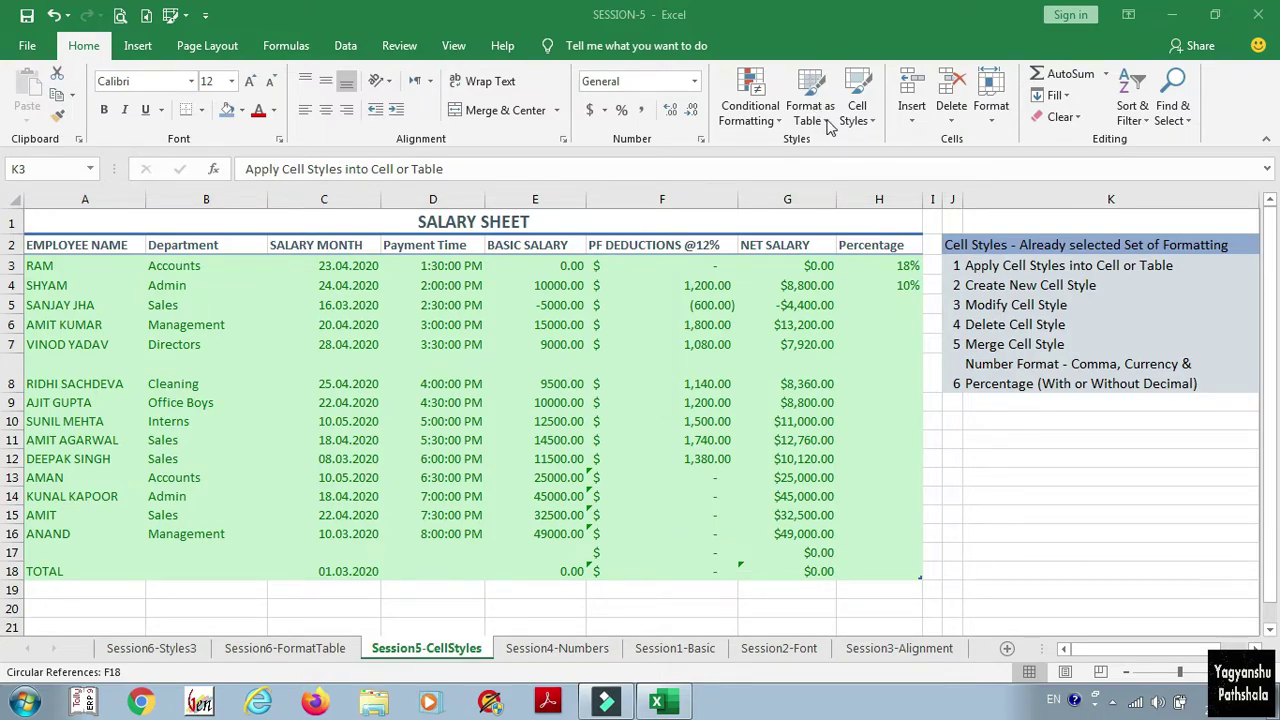
Examine the Cell Styles gallery and the list of cell style topics in column K of the Session5-CellStyles sheet.
{"action": "left_click", "coordinate": [863, 125]}
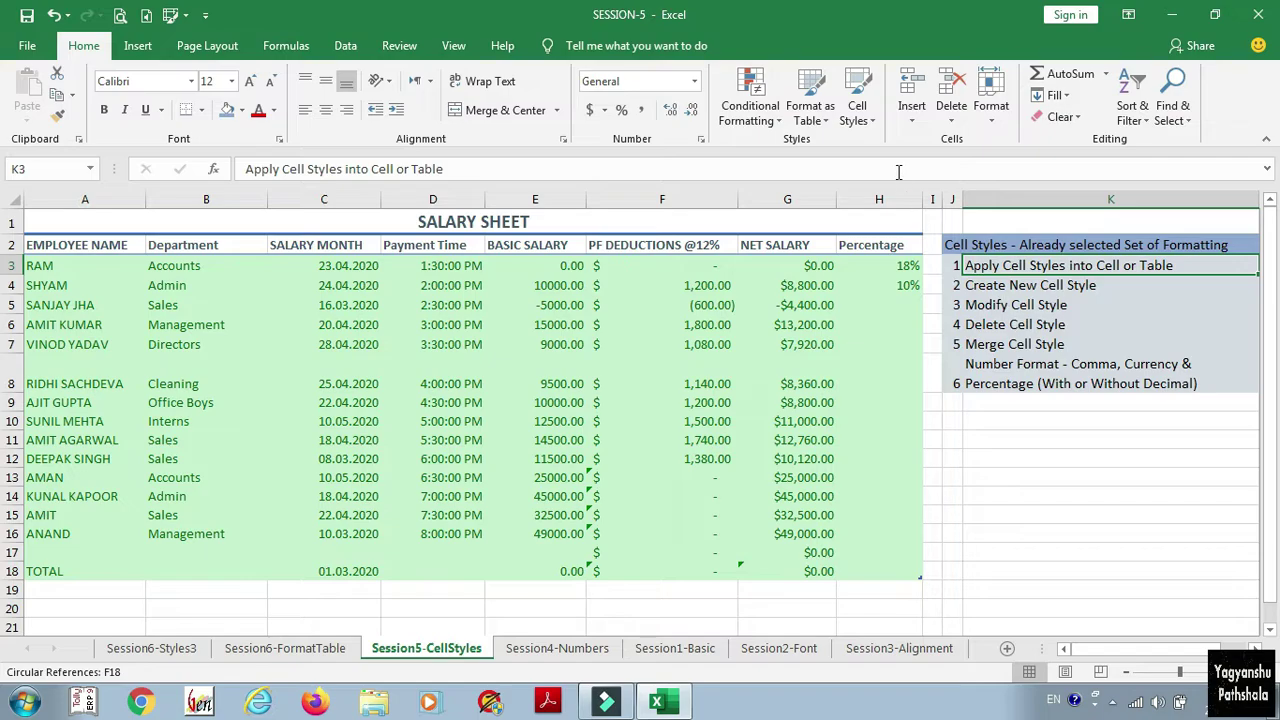
{"action": "left_click", "coordinate": [860, 110]}
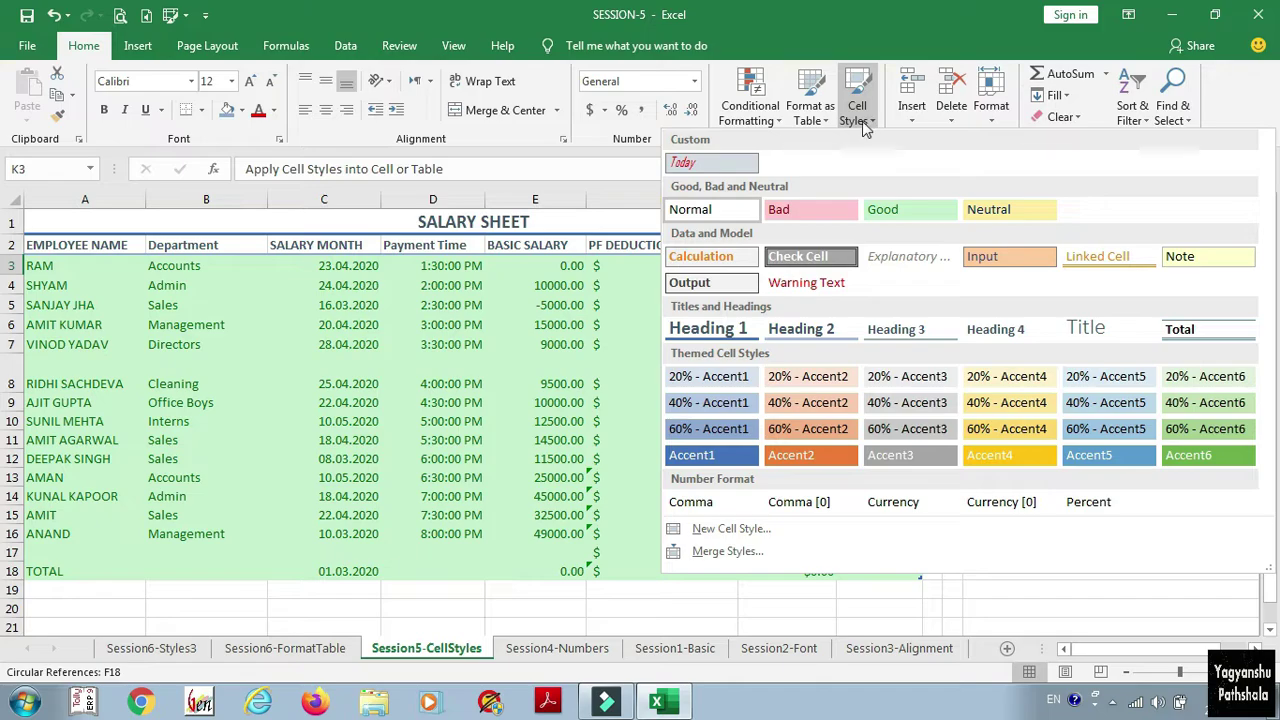
{"action": "left_click", "coordinate": [866, 118]}
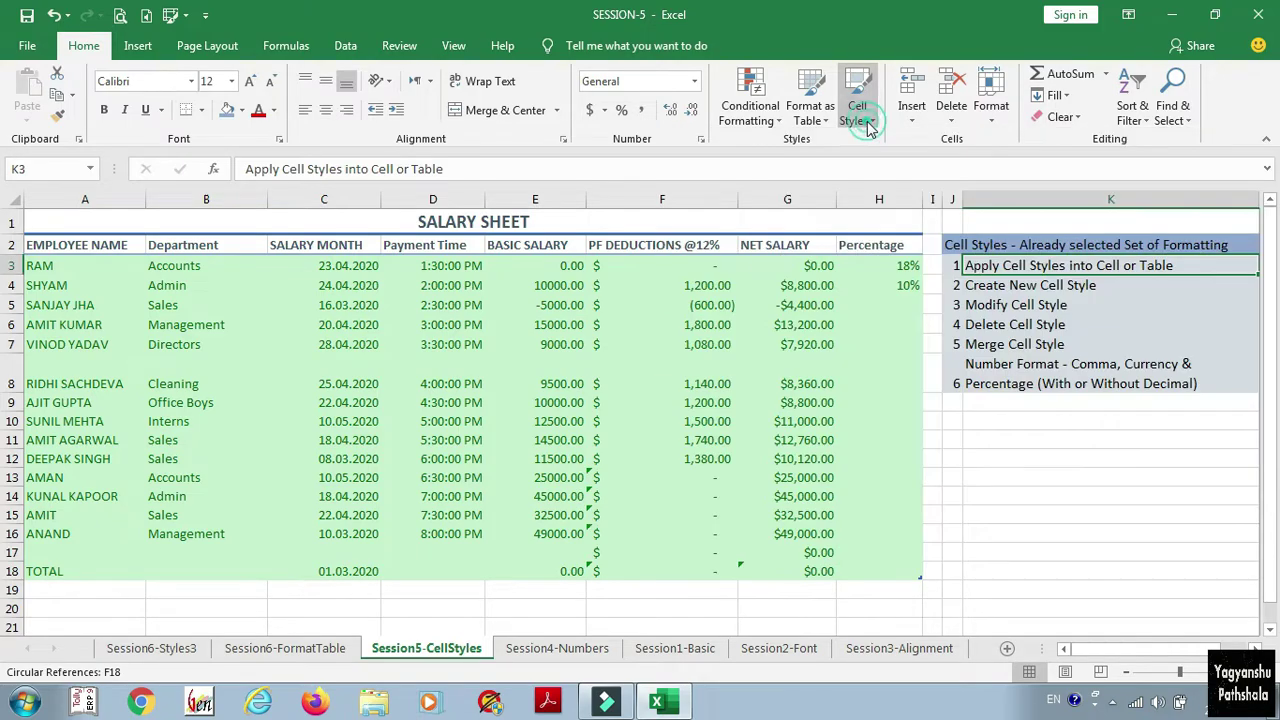
{"action": "left_click", "coordinate": [993, 287]}
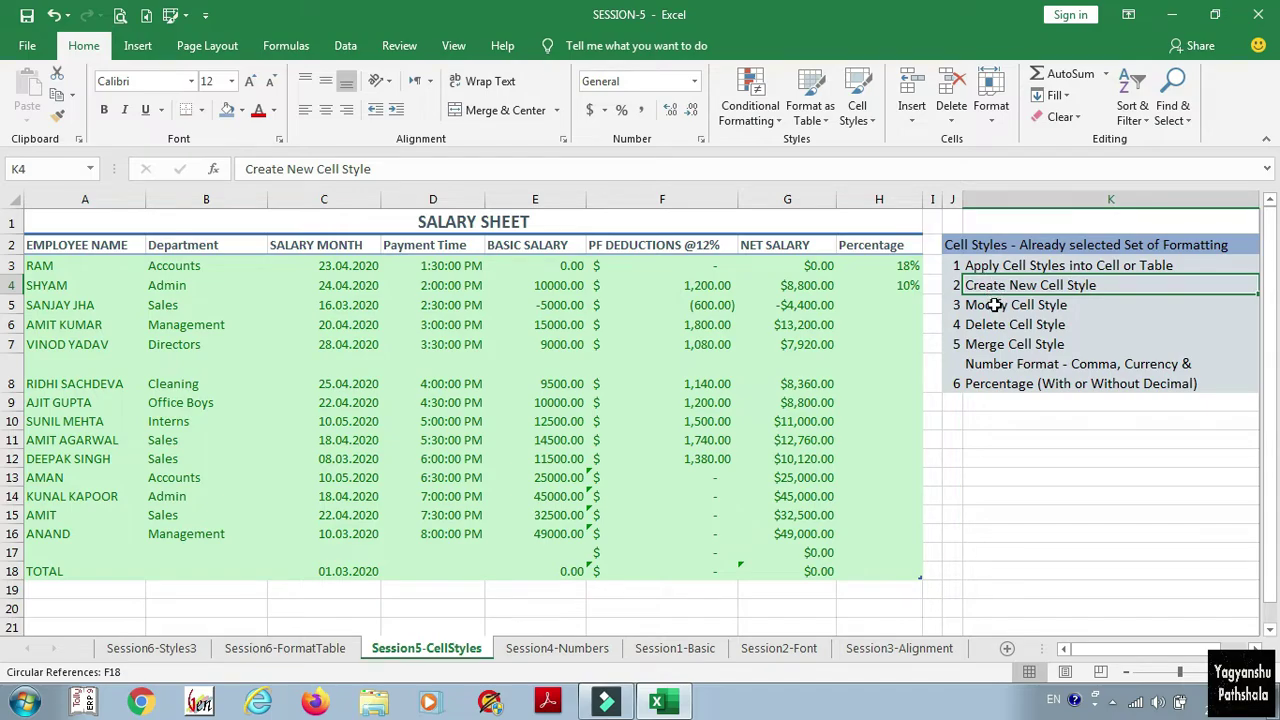
{"action": "left_click", "coordinate": [993, 307]}
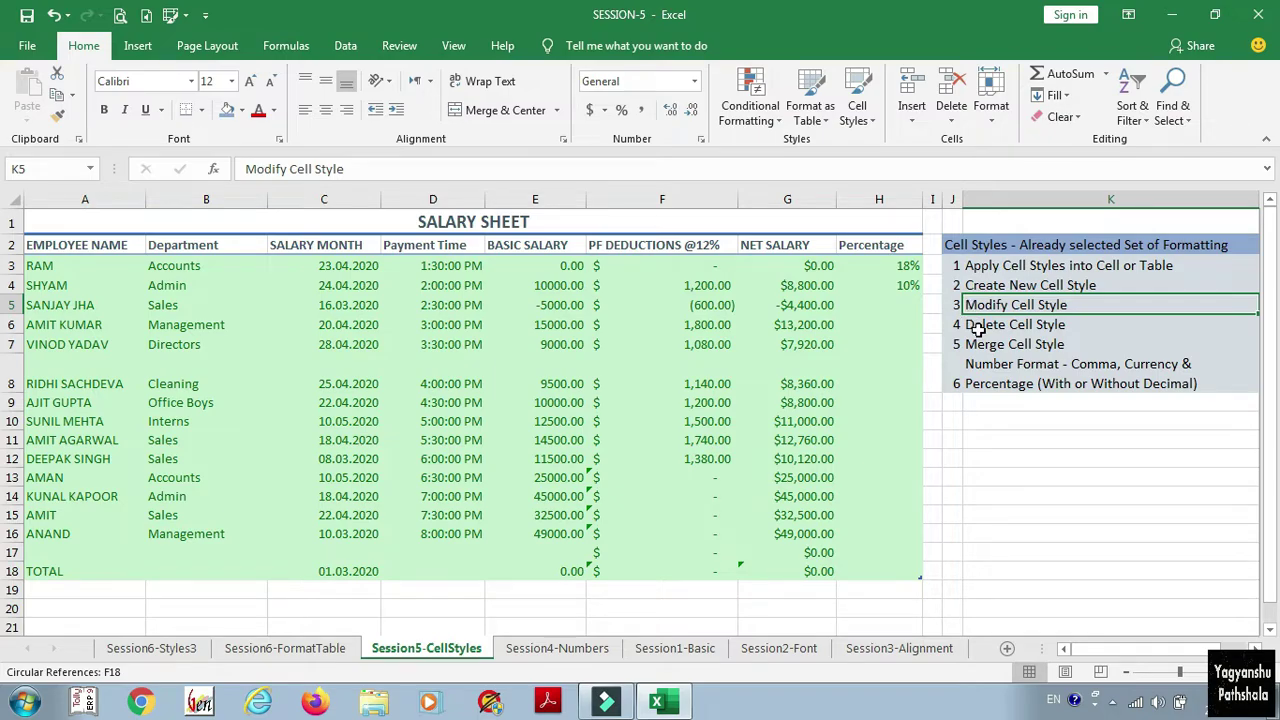
{"action": "left_click", "coordinate": [977, 326]}
{"action": "left_click", "coordinate": [980, 344]}
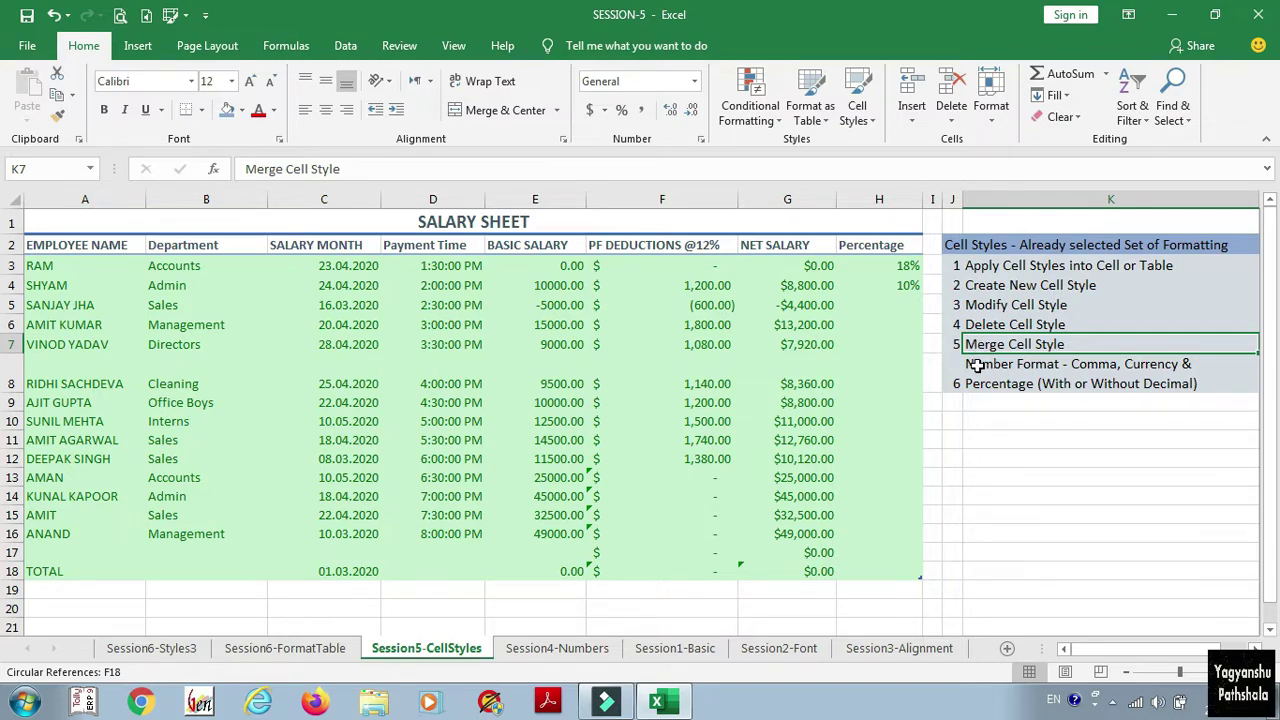
{"action": "left_click", "coordinate": [977, 366]}
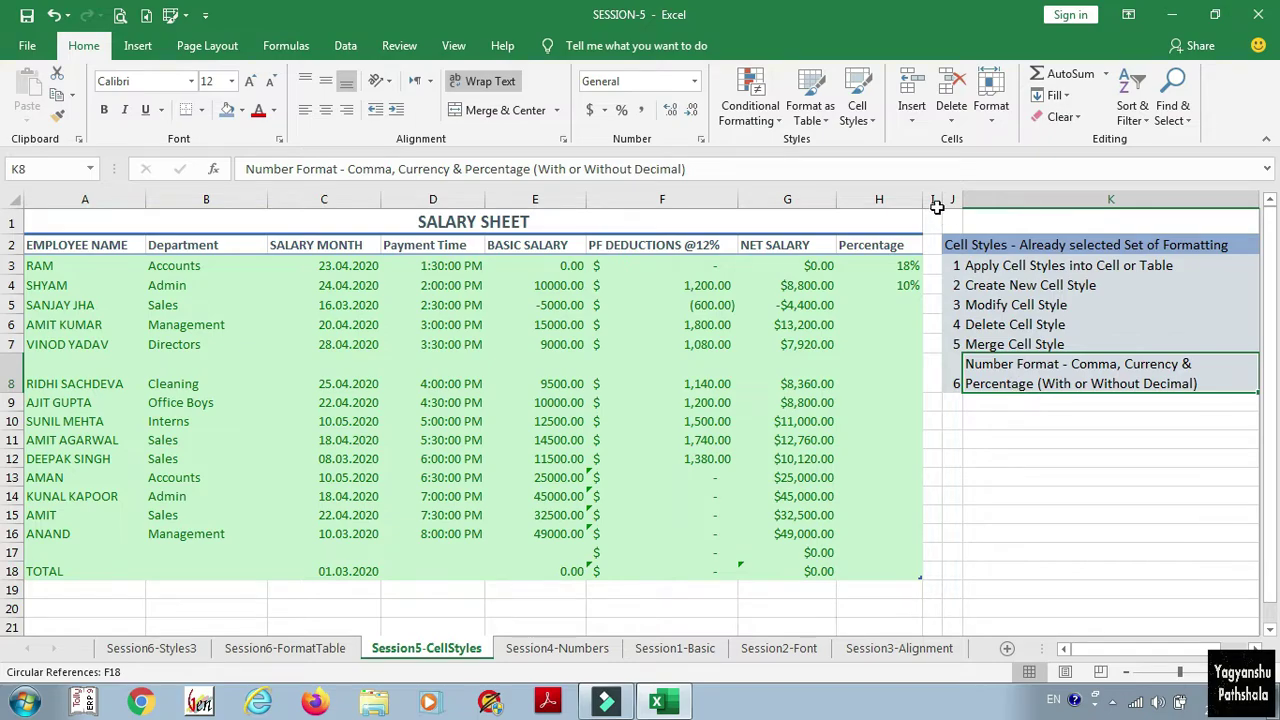
{"action": "left_click", "coordinate": [858, 110]}
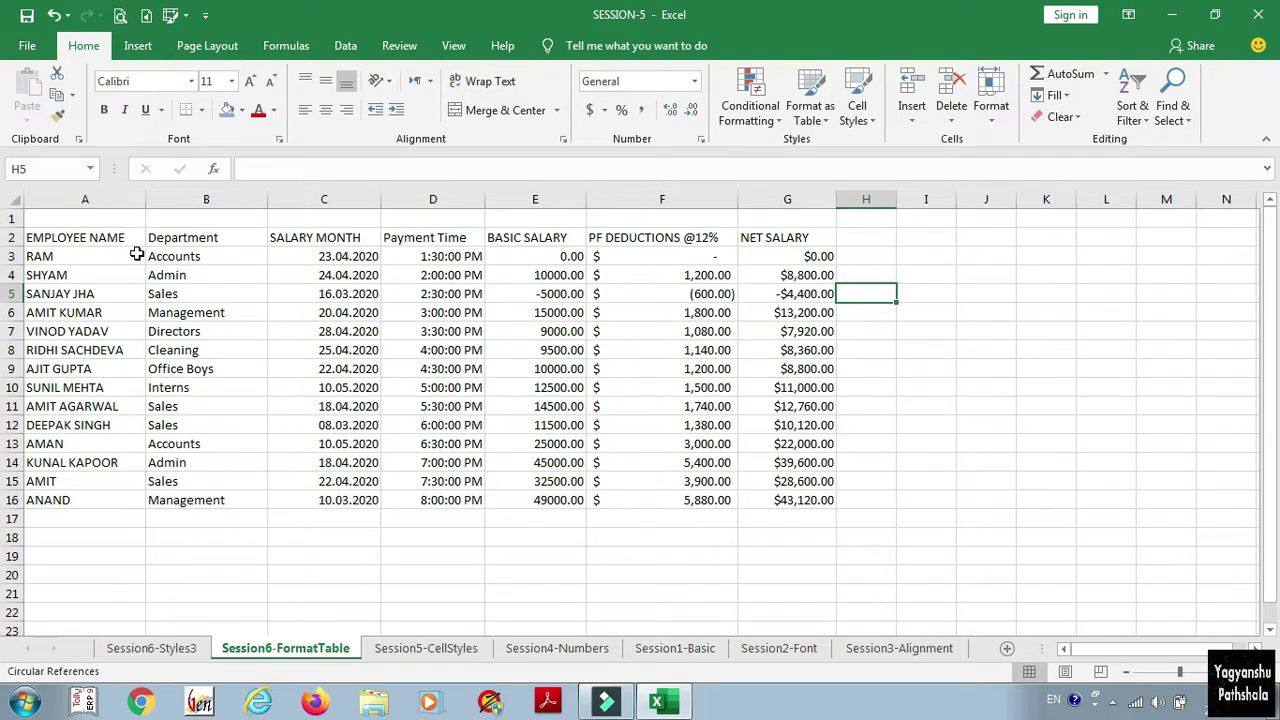
Format the range A2:G16 on the Session6-FormatTable sheet as a table with headers, using a light gray table style.
{"action": "left_click", "coordinate": [808, 112]}
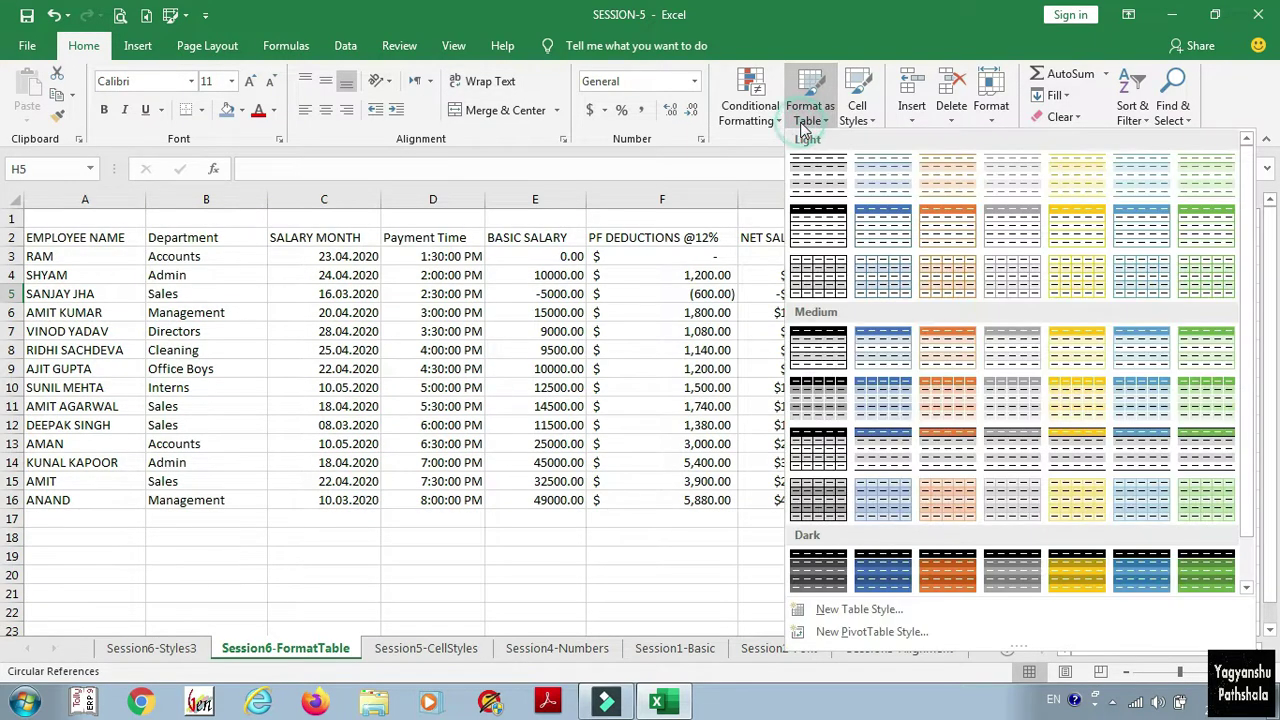
{"action": "left_click", "coordinate": [803, 128]}
{"action": "left_click", "coordinate": [72, 241]}
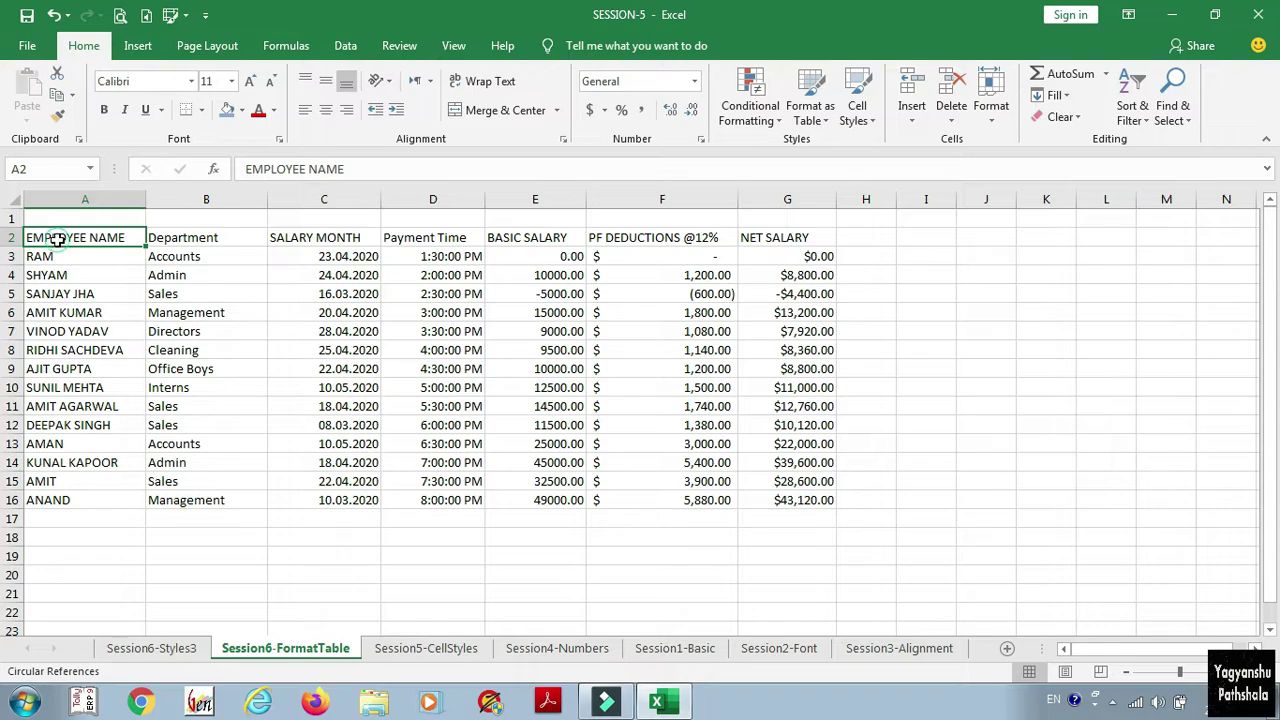
{"action": "left_click_drag", "start_coordinate": [58, 240], "coordinate": [789, 498]}
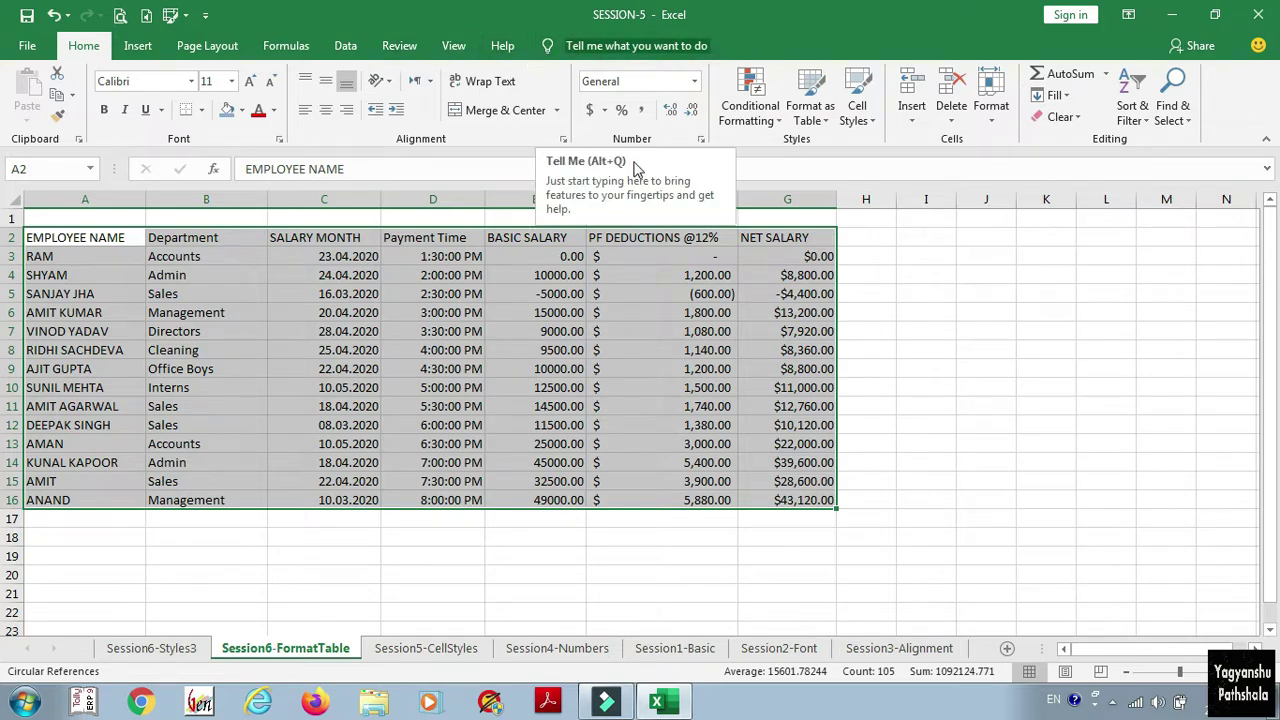
{"action": "left_click", "coordinate": [810, 112]}
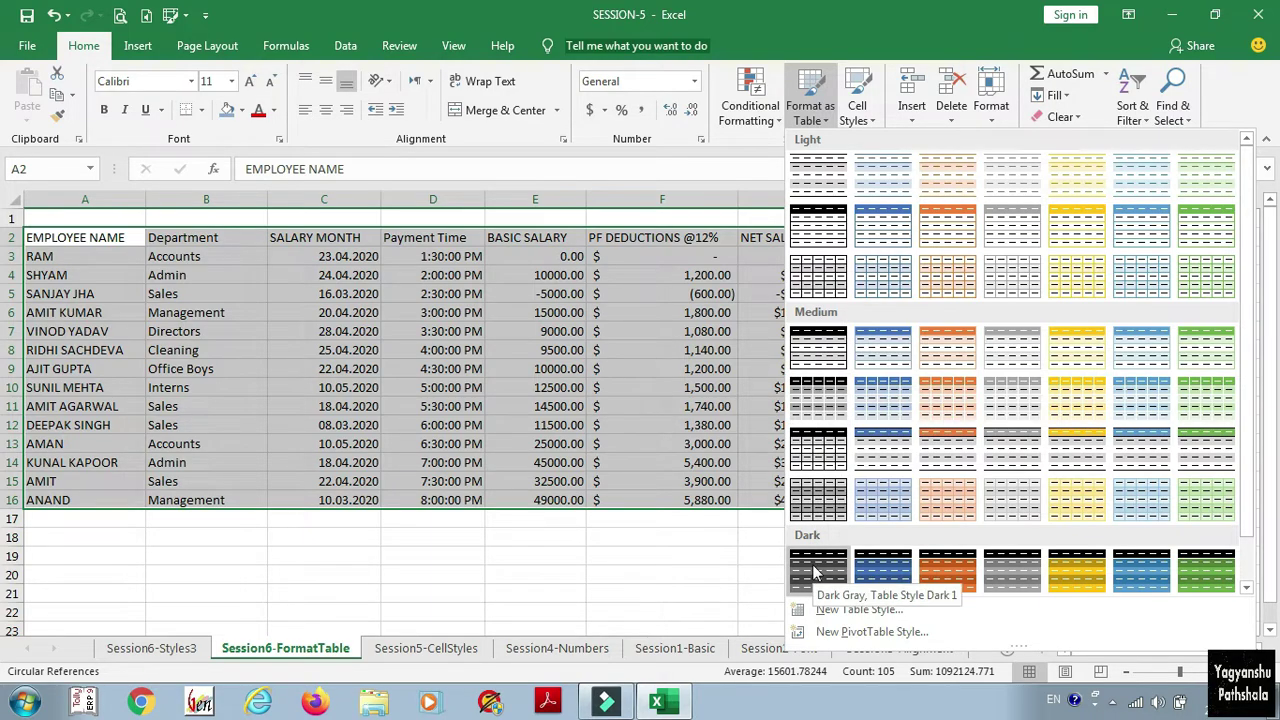
{"action": "left_click", "coordinate": [993, 230]}
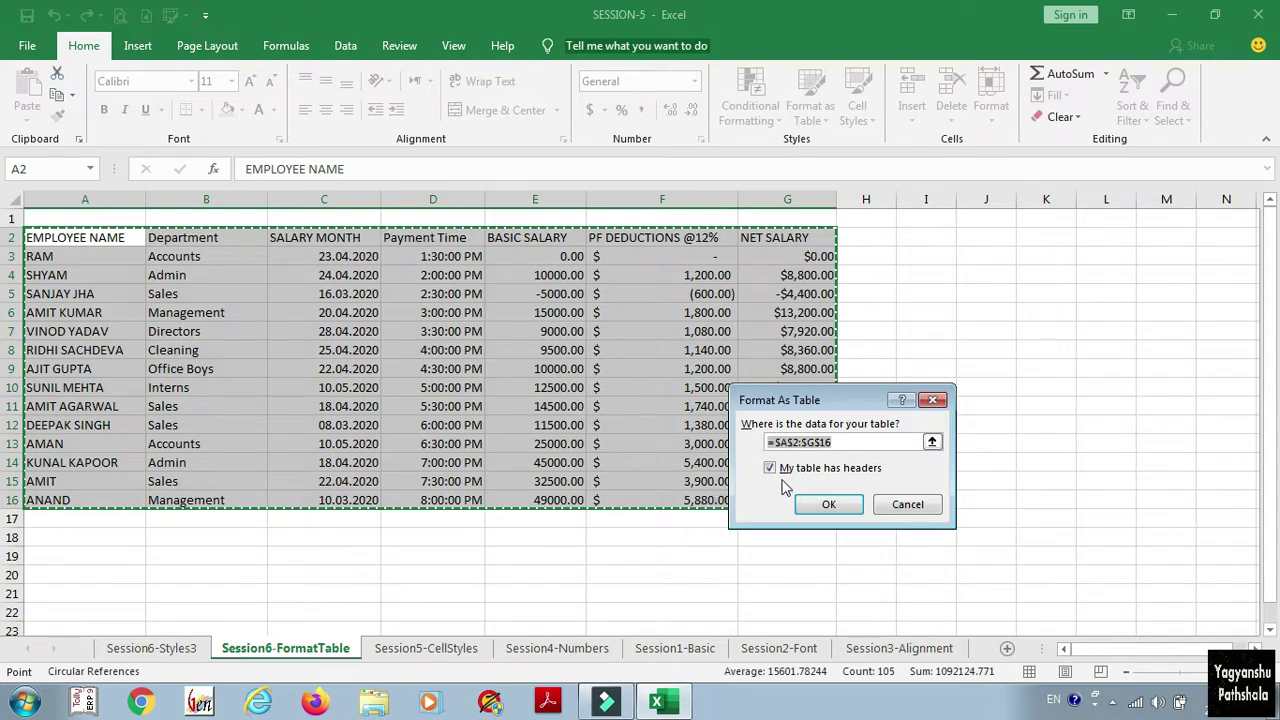
{"action": "left_click", "coordinate": [822, 505]}
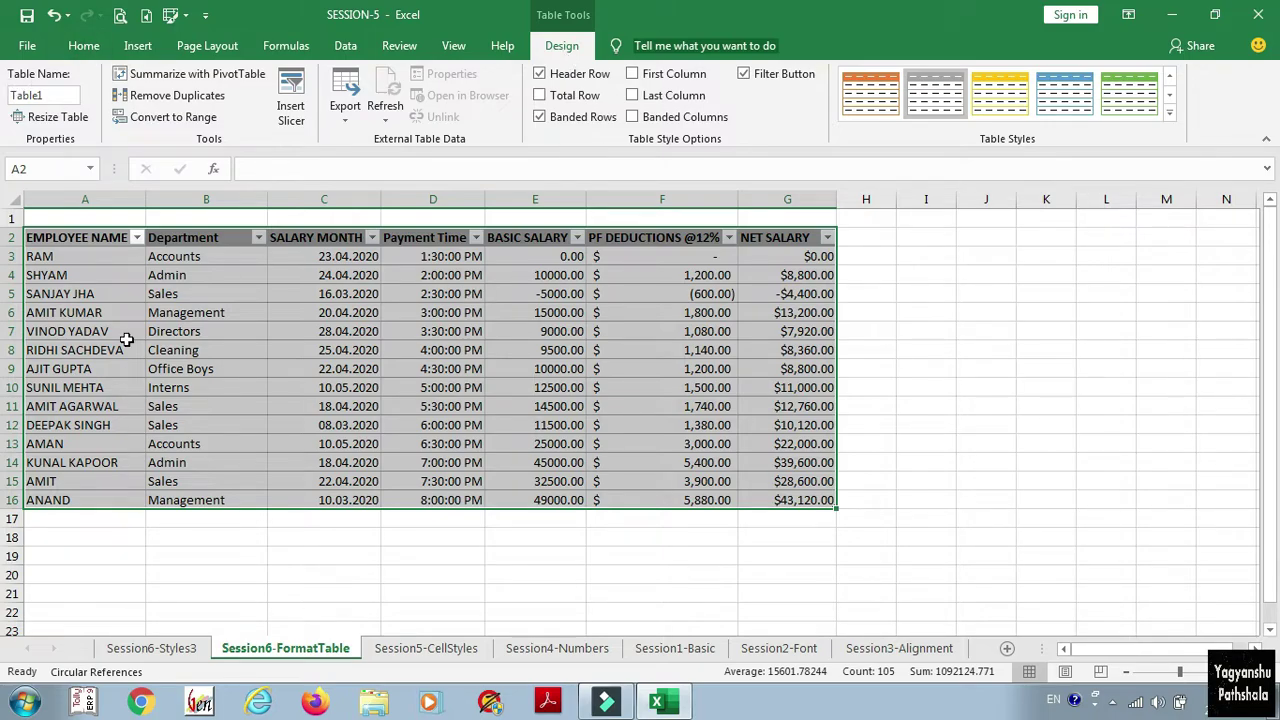
Rename the new salary table as Today.
{"action": "left_click", "coordinate": [57, 95]}
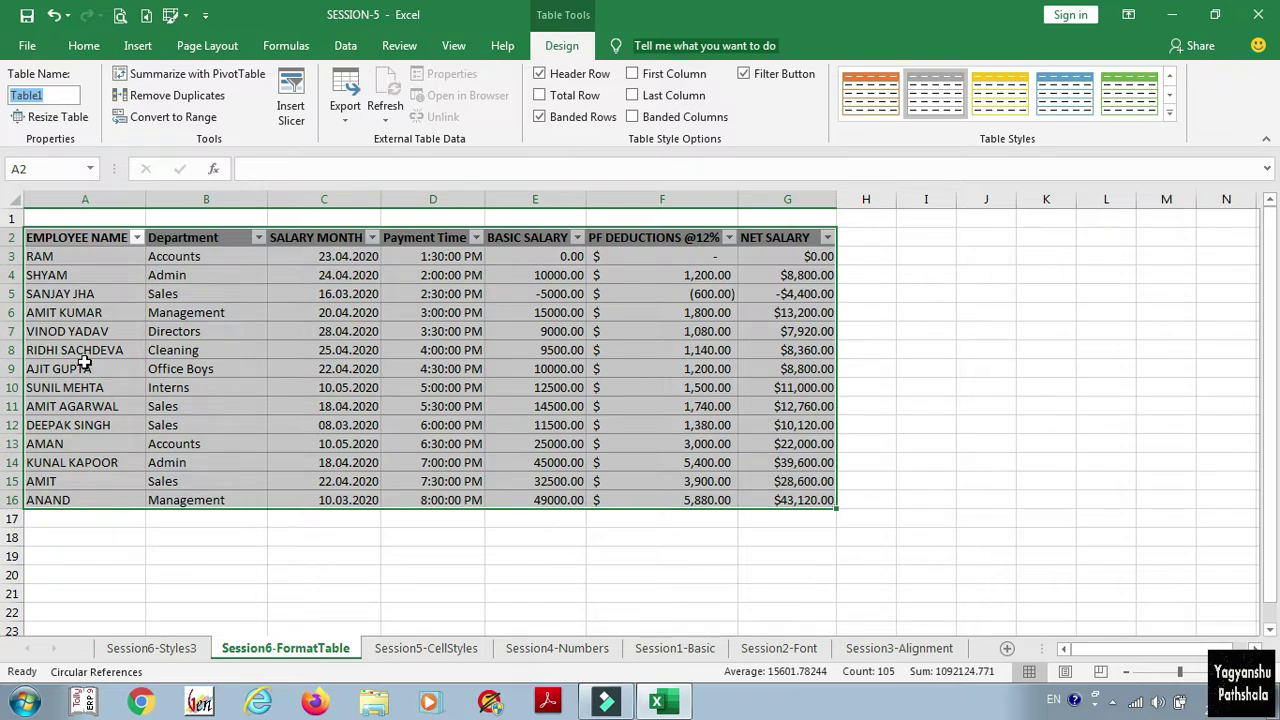
{"action": "type", "text": "Today"}
{"action": "key", "text": "Return"}
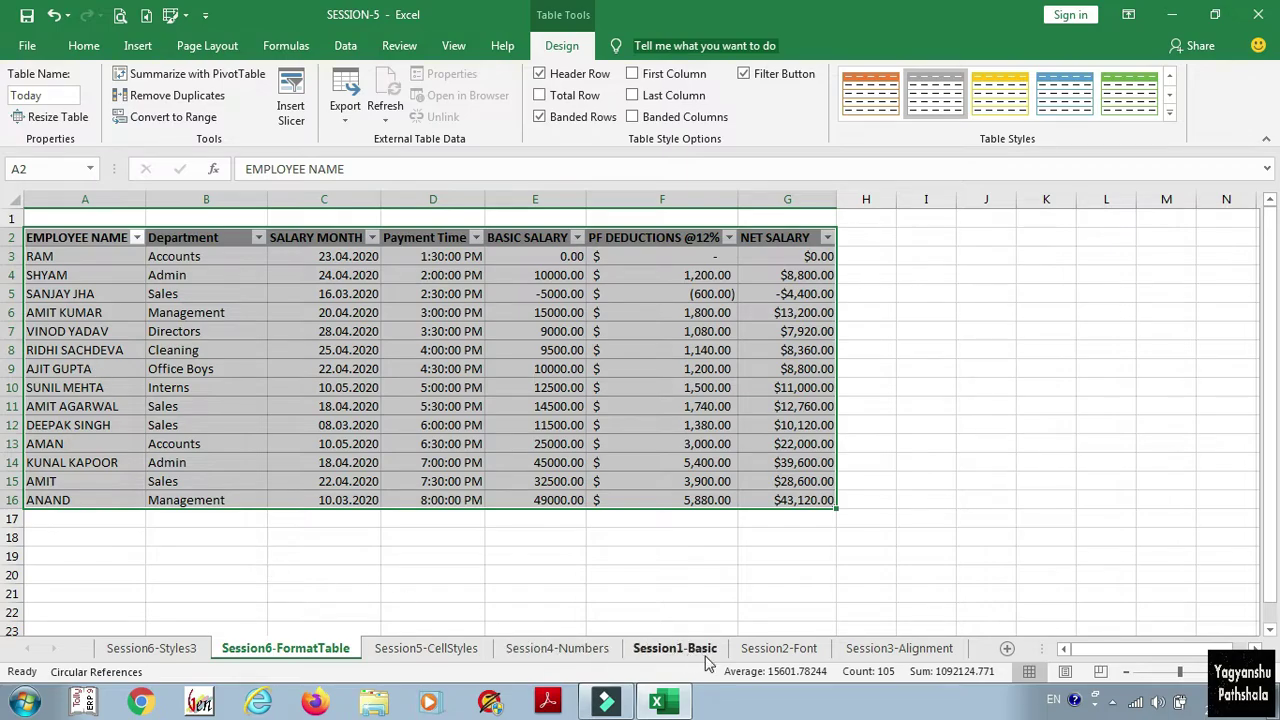
Go to the Session1-Basic sheet and jump from cell G2 to the salary table by entering its name, Today.
{"action": "left_click", "coordinate": [675, 648]}
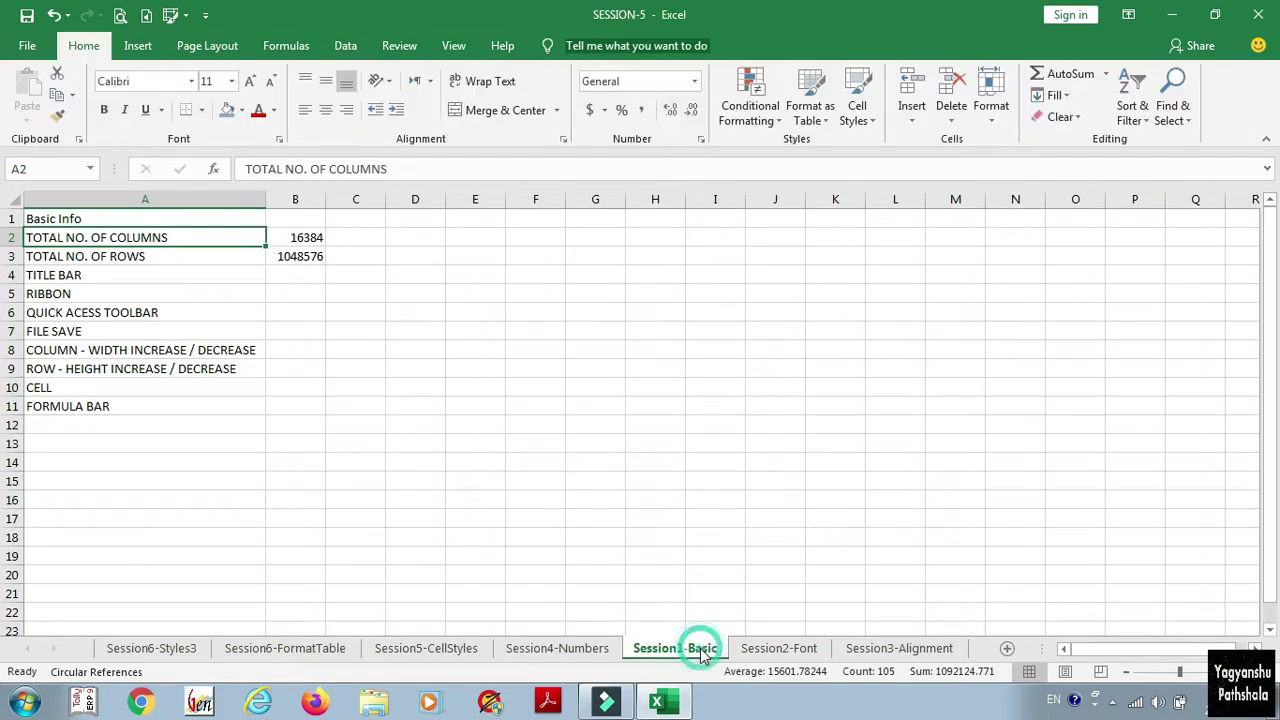
{"action": "left_click", "coordinate": [597, 236]}
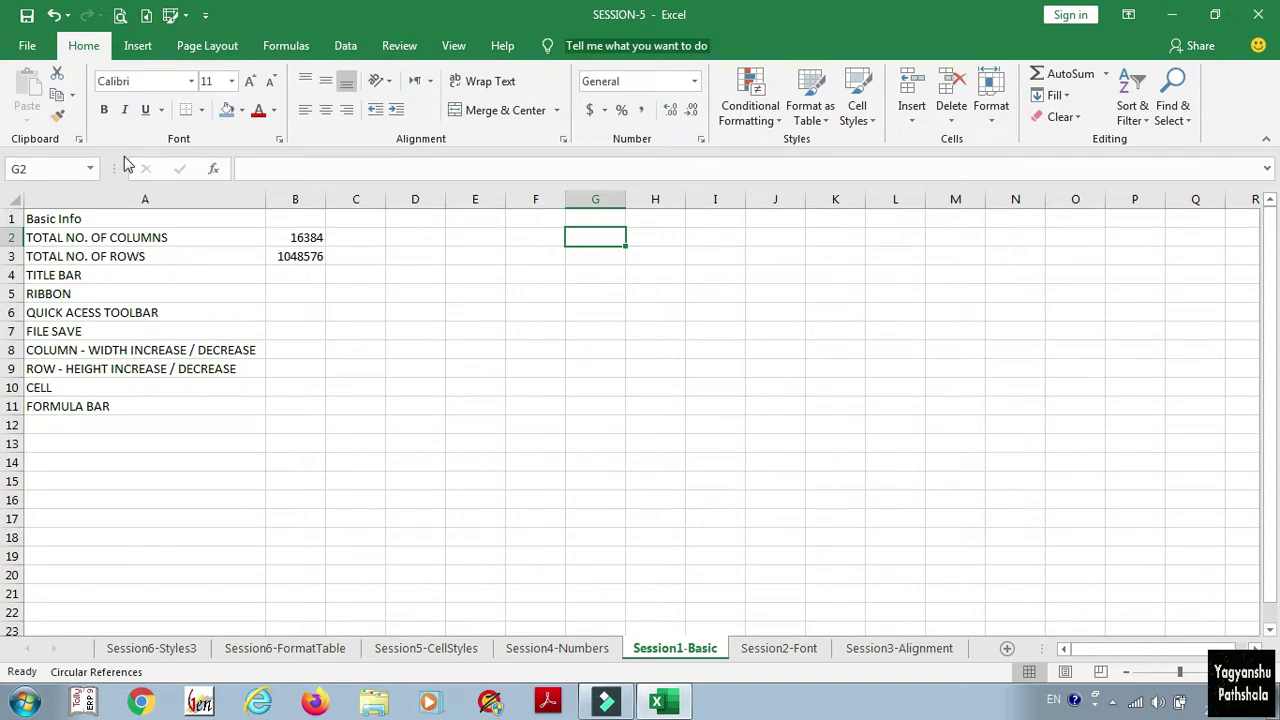
{"action": "left_click", "coordinate": [51, 169]}
{"action": "type", "text": "Today"}
{"action": "key", "text": "Return"}
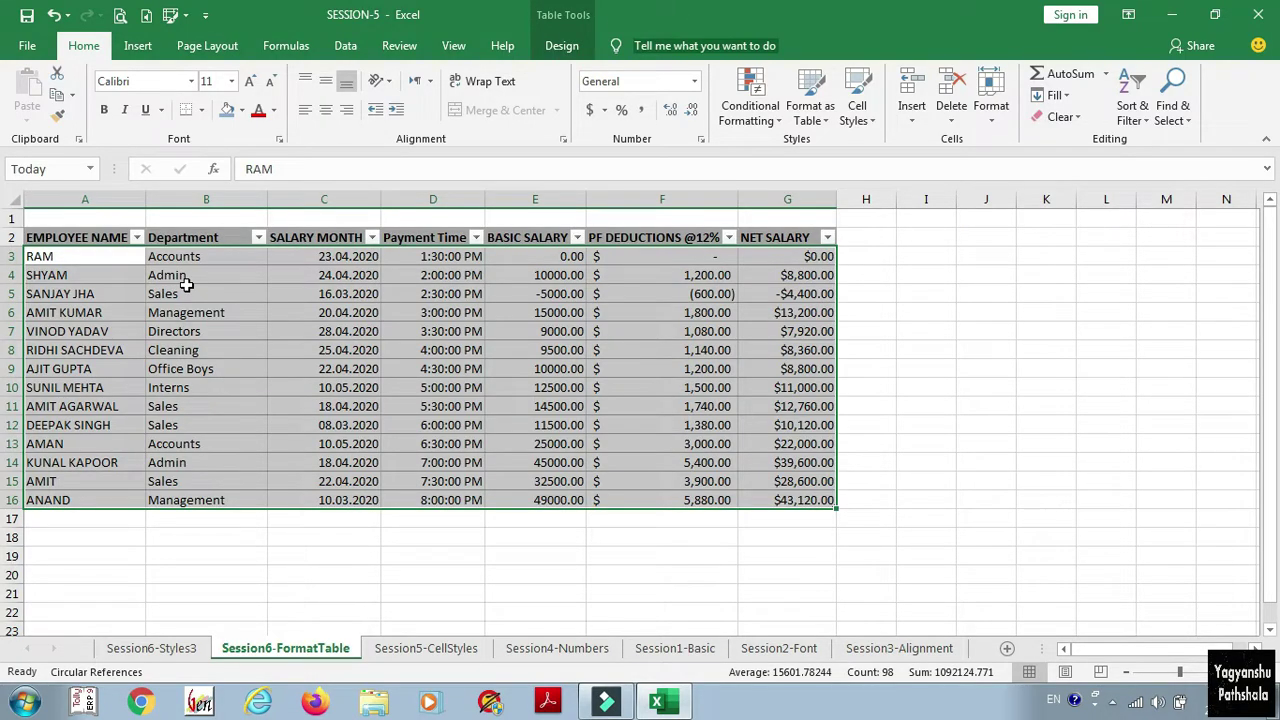
Go to the Session4-Numbers sheet and return to the salary table by choosing Today from the defined names.
{"action": "left_click", "coordinate": [572, 648]}
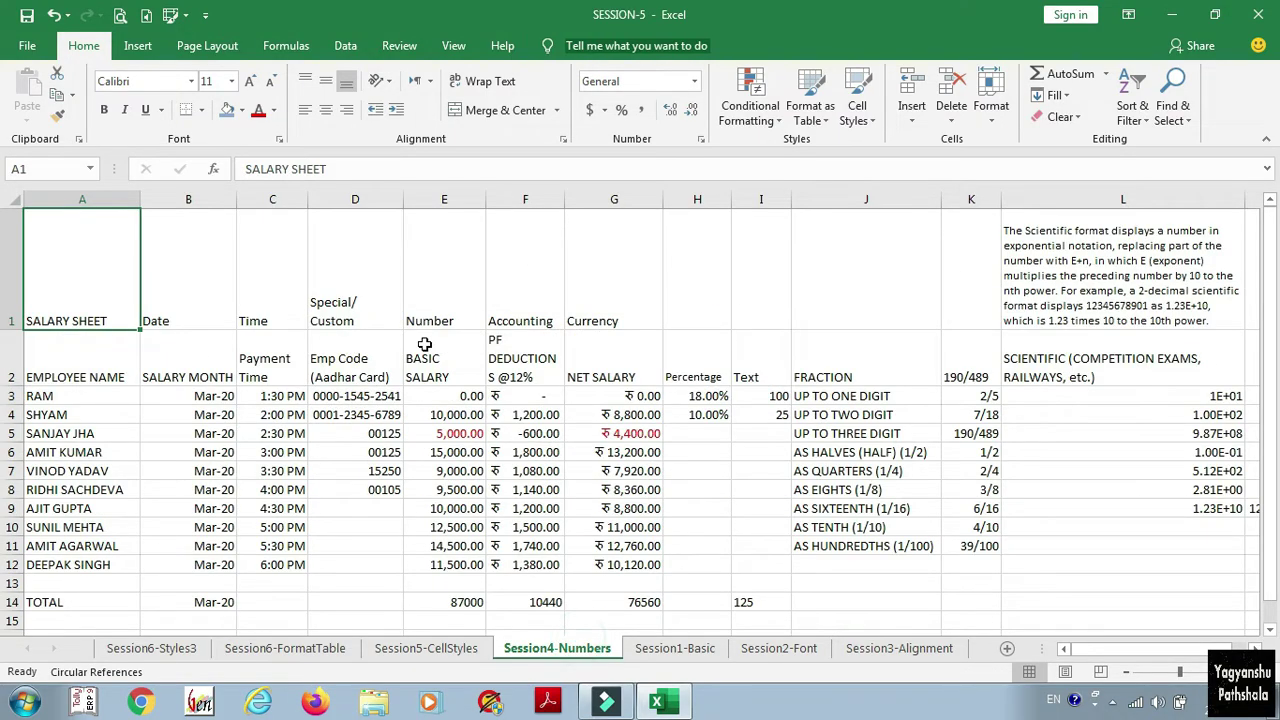
{"action": "left_click", "coordinate": [90, 169]}
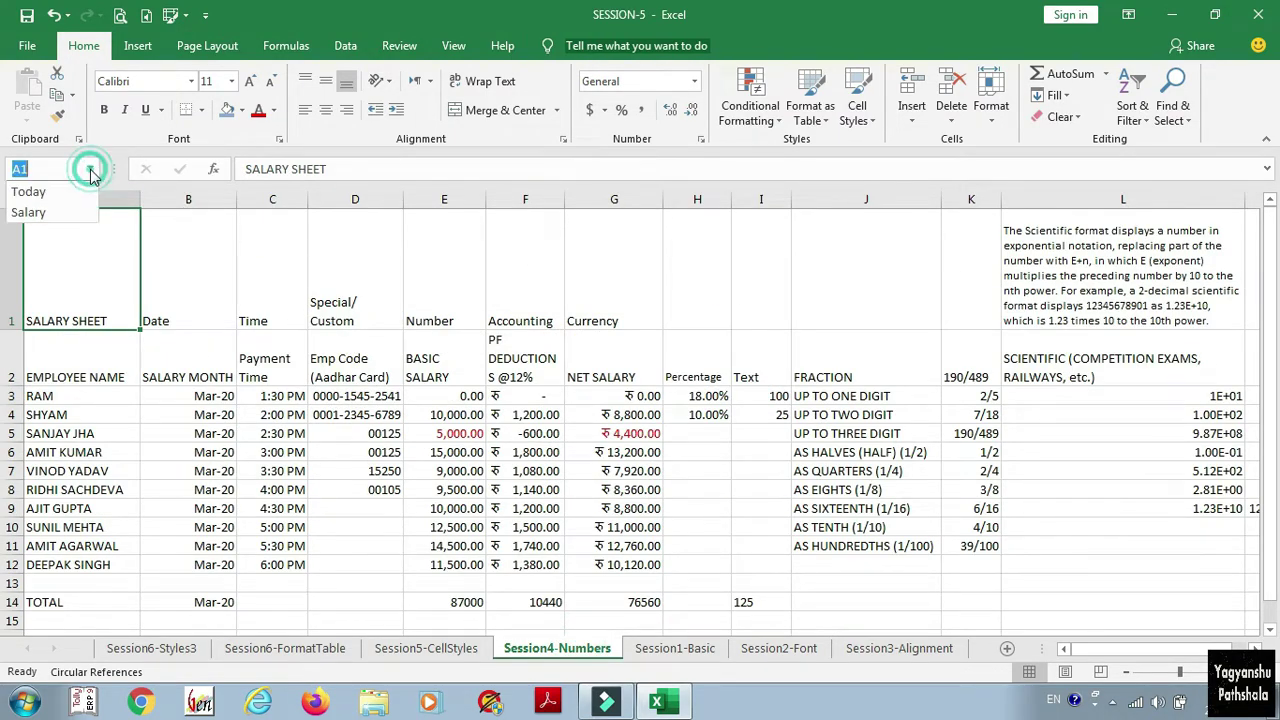
{"action": "left_click", "coordinate": [40, 191]}
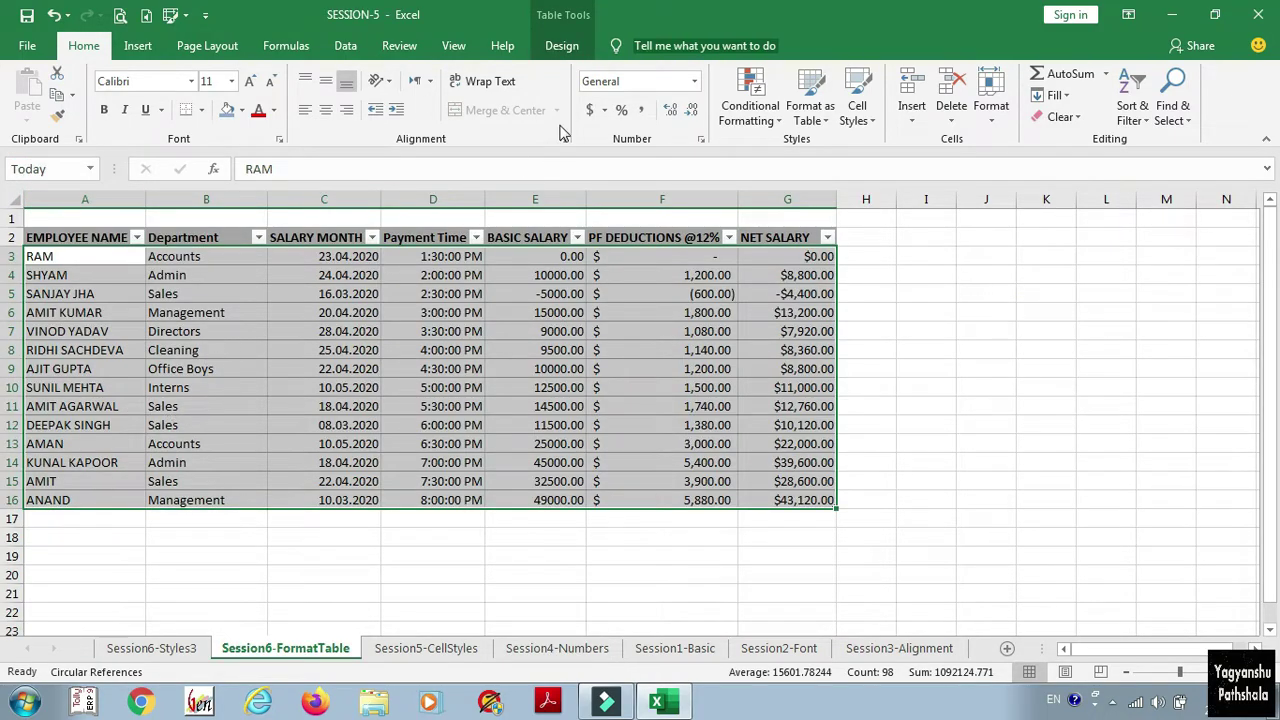
Resize the Today table to the range $A$2:$F$16, leaving out the NET SALARY column.
{"action": "left_click", "coordinate": [561, 46]}
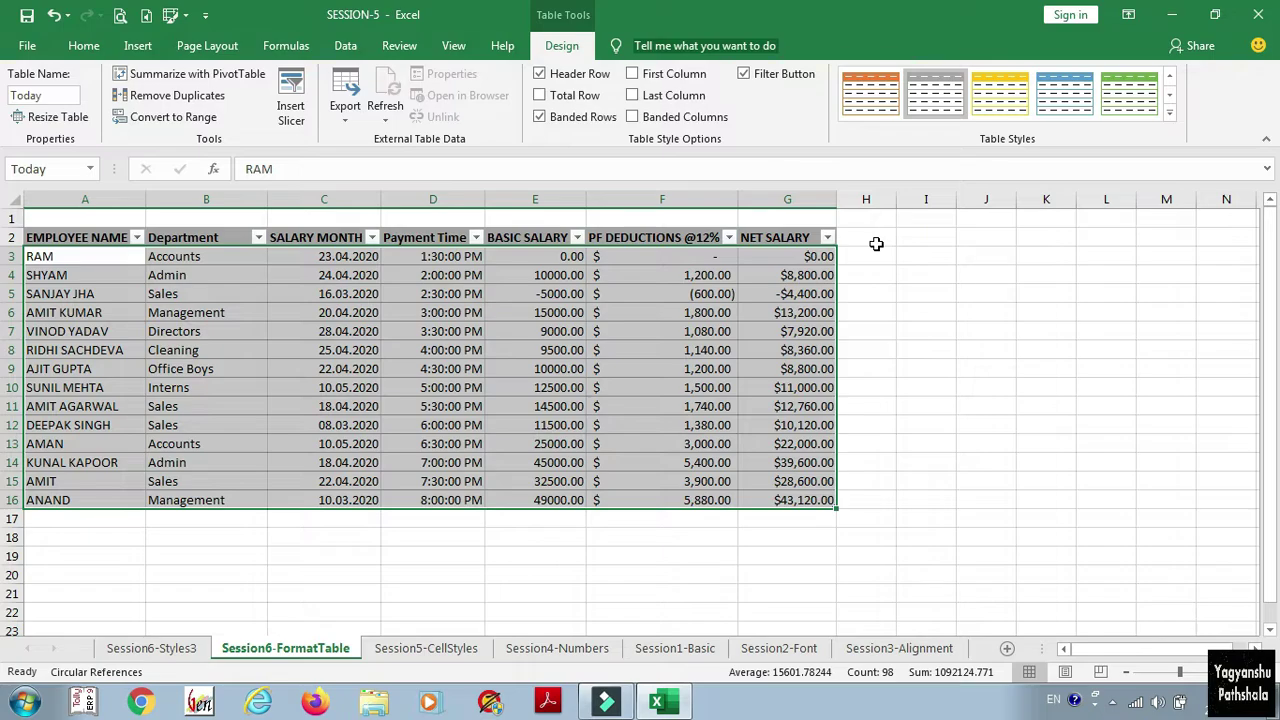
{"action": "left_click", "coordinate": [72, 130]}
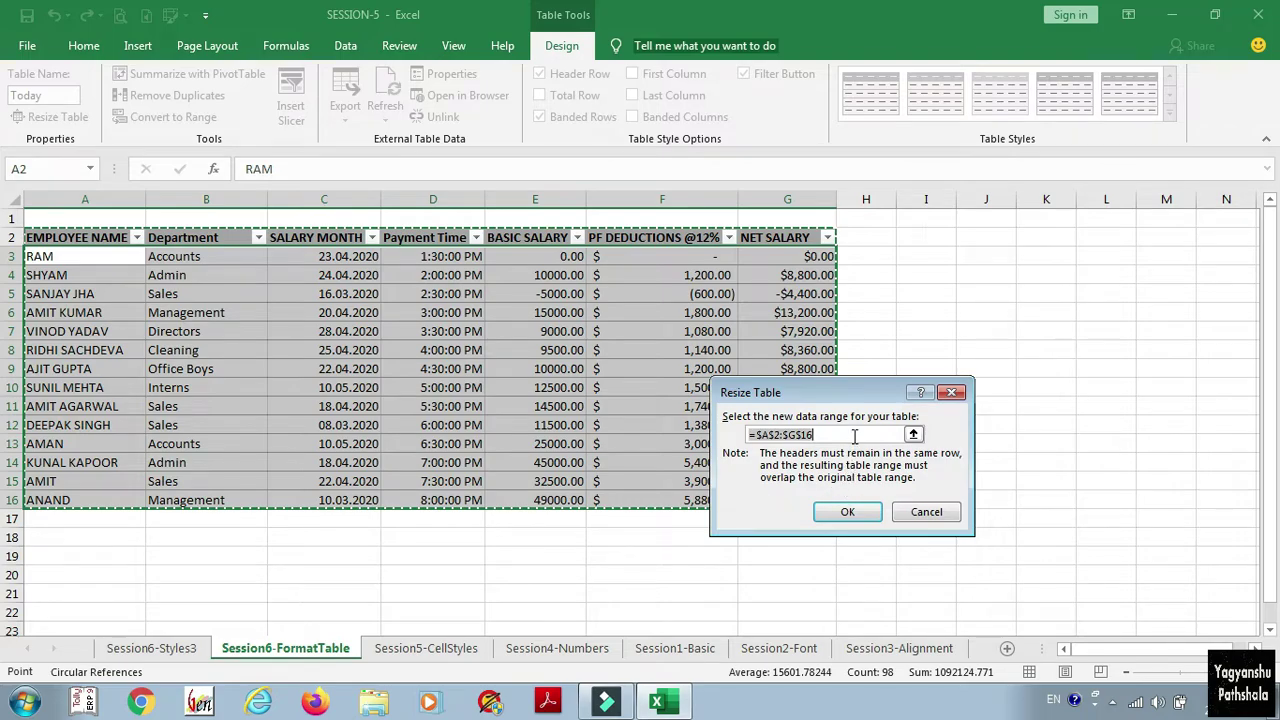
{"action": "left_click_drag", "start_coordinate": [850, 392], "coordinate": [1015, 280]}
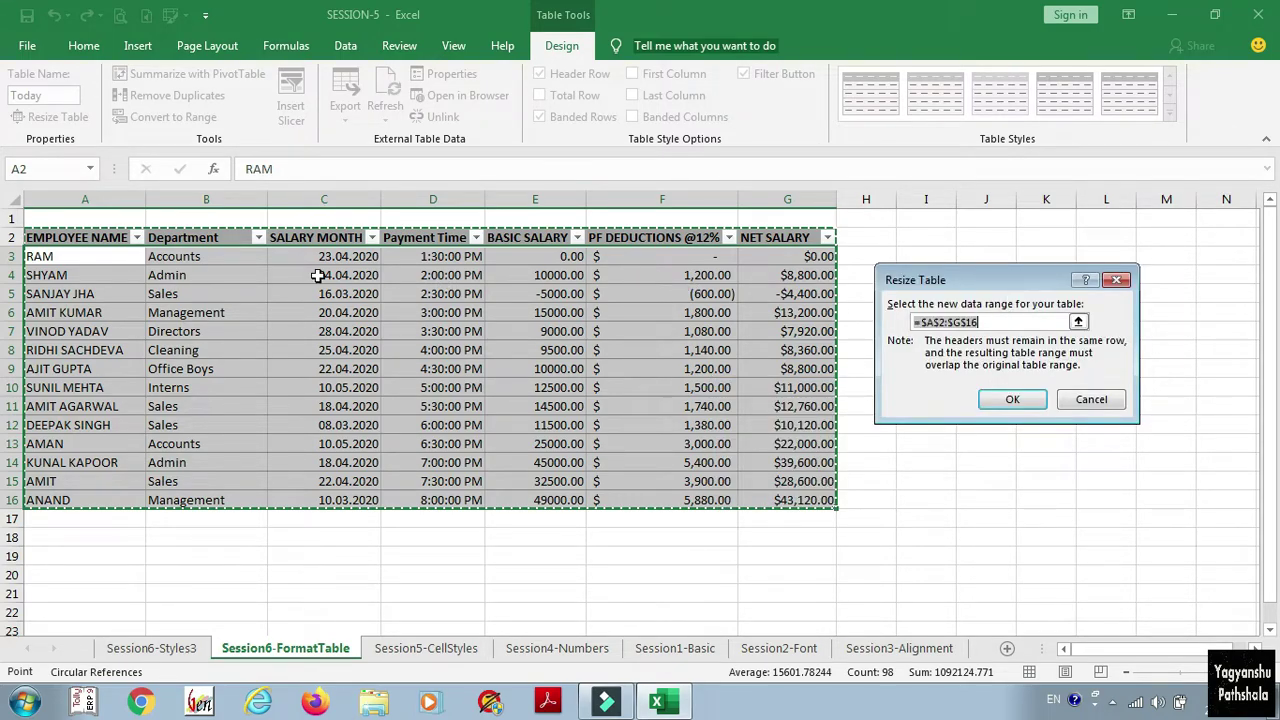
{"action": "left_click", "coordinate": [82, 236]}
{"action": "left_click_drag", "start_coordinate": [82, 236], "coordinate": [638, 491]}
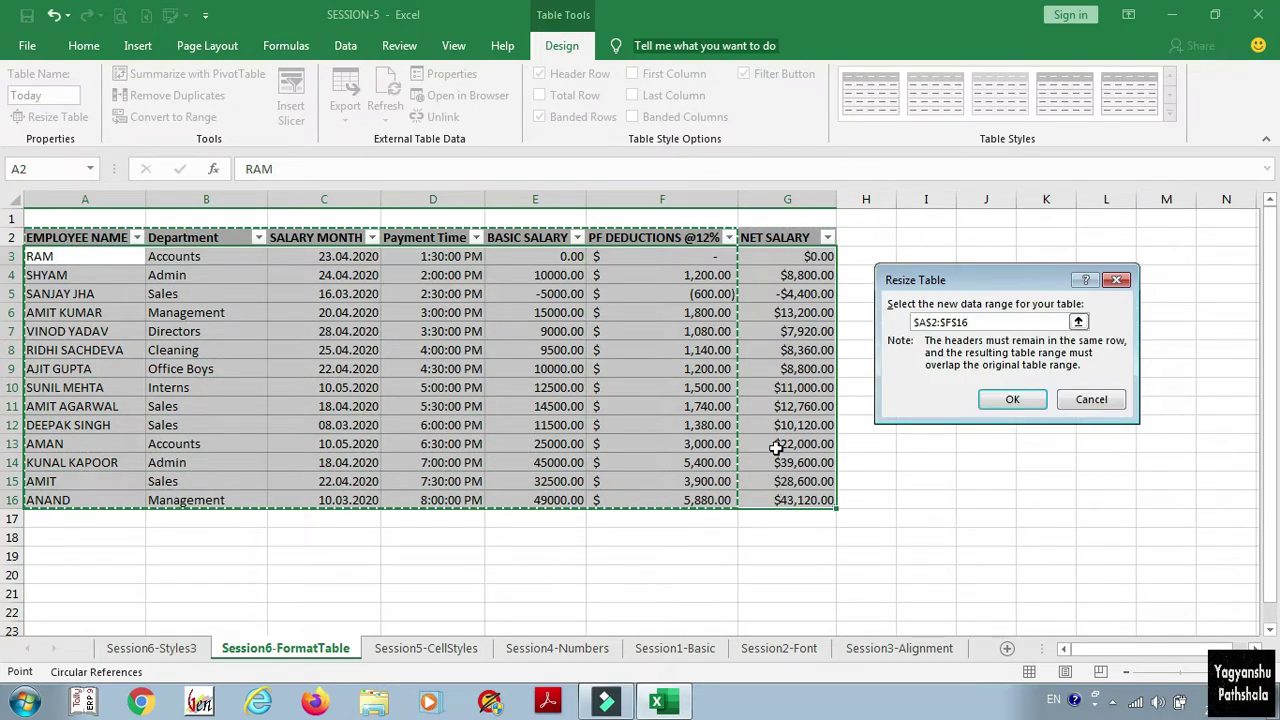
{"action": "left_click", "coordinate": [1002, 403]}
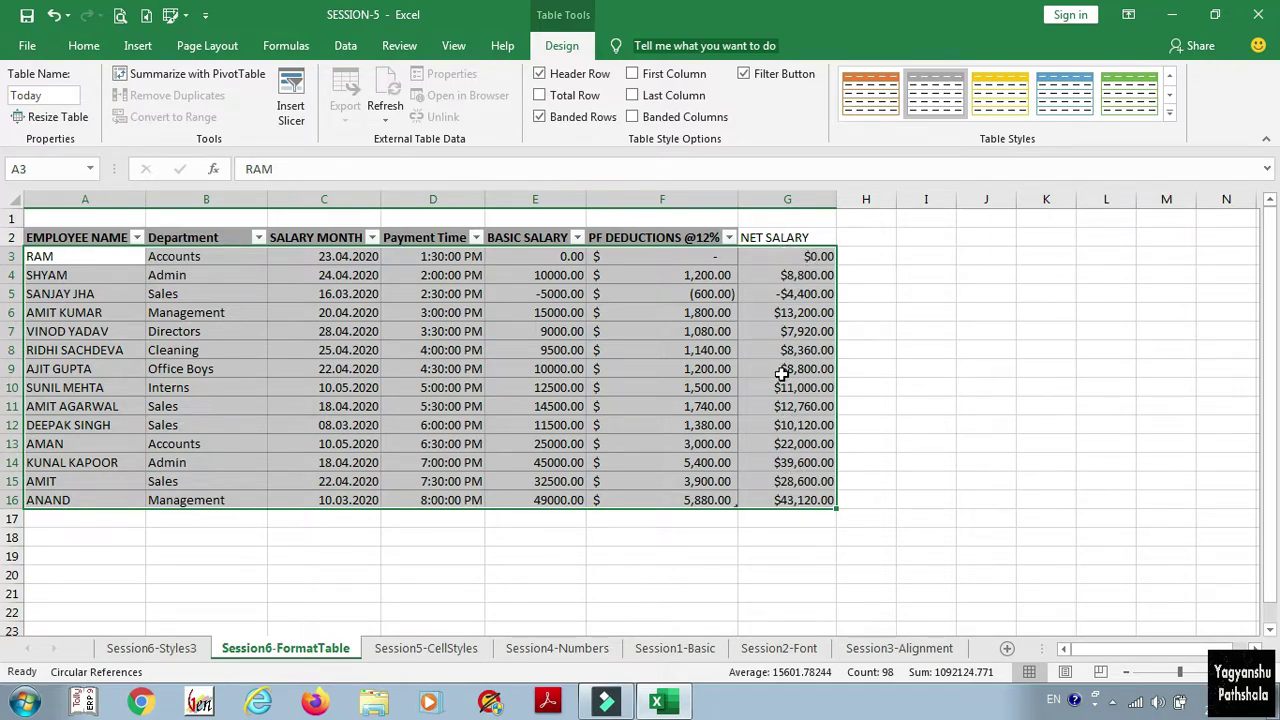
Compare cells of the NET SALARY column with a PF DEDUCTIONS cell to check which ones belong to the table.
{"action": "left_click_drag", "start_coordinate": [787, 237], "coordinate": [783, 520]}
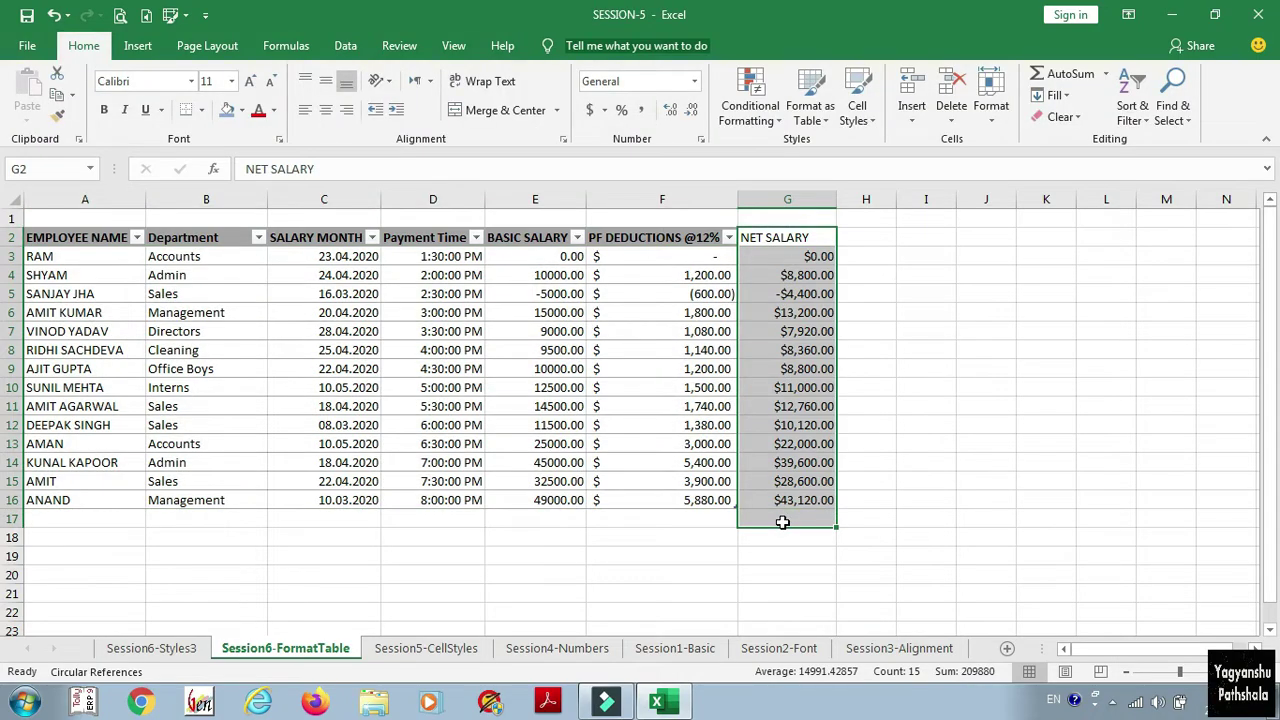
{"action": "left_click", "coordinate": [788, 238]}
{"action": "left_click", "coordinate": [787, 312]}
{"action": "left_click", "coordinate": [787, 408]}
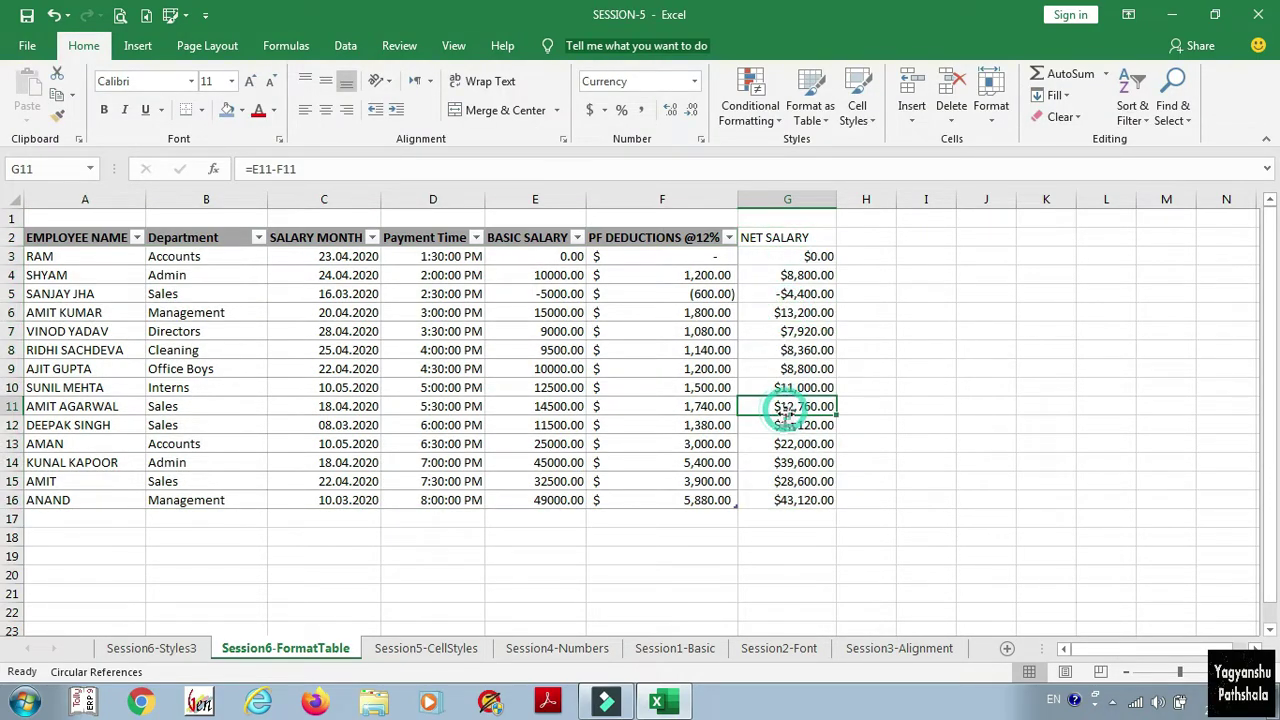
{"action": "left_click", "coordinate": [786, 465]}
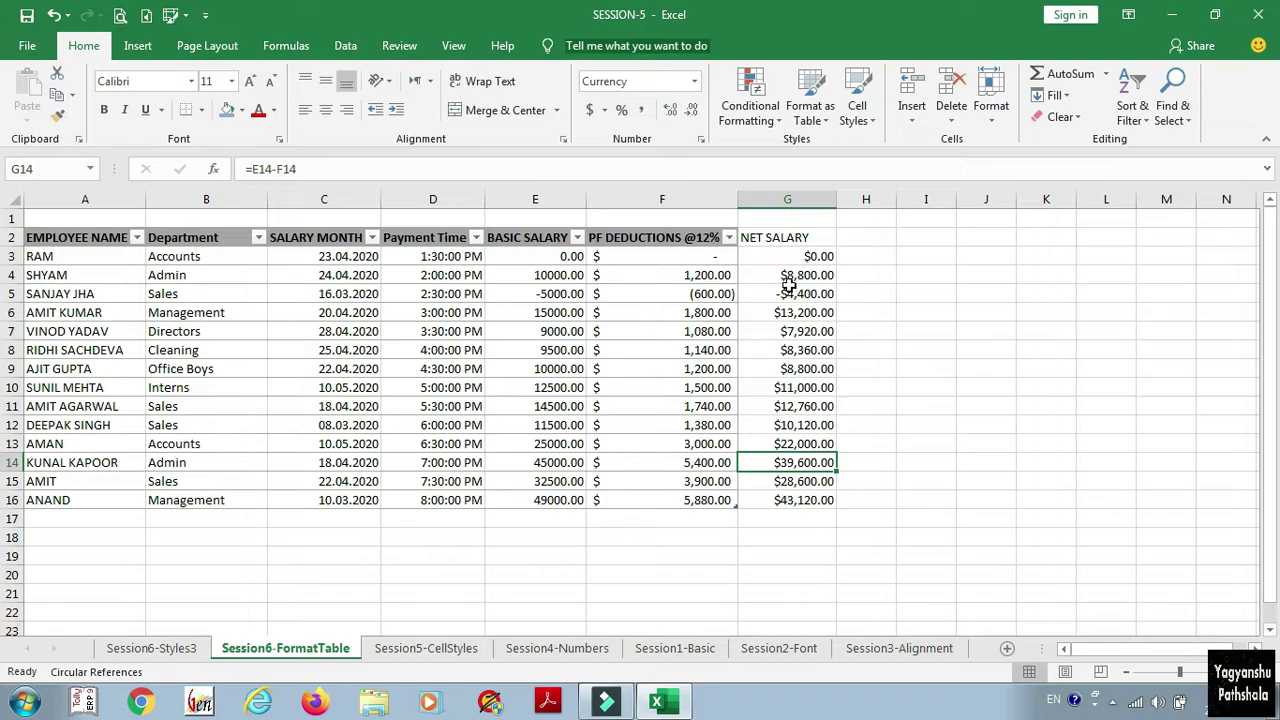
{"action": "left_click", "coordinate": [722, 292]}
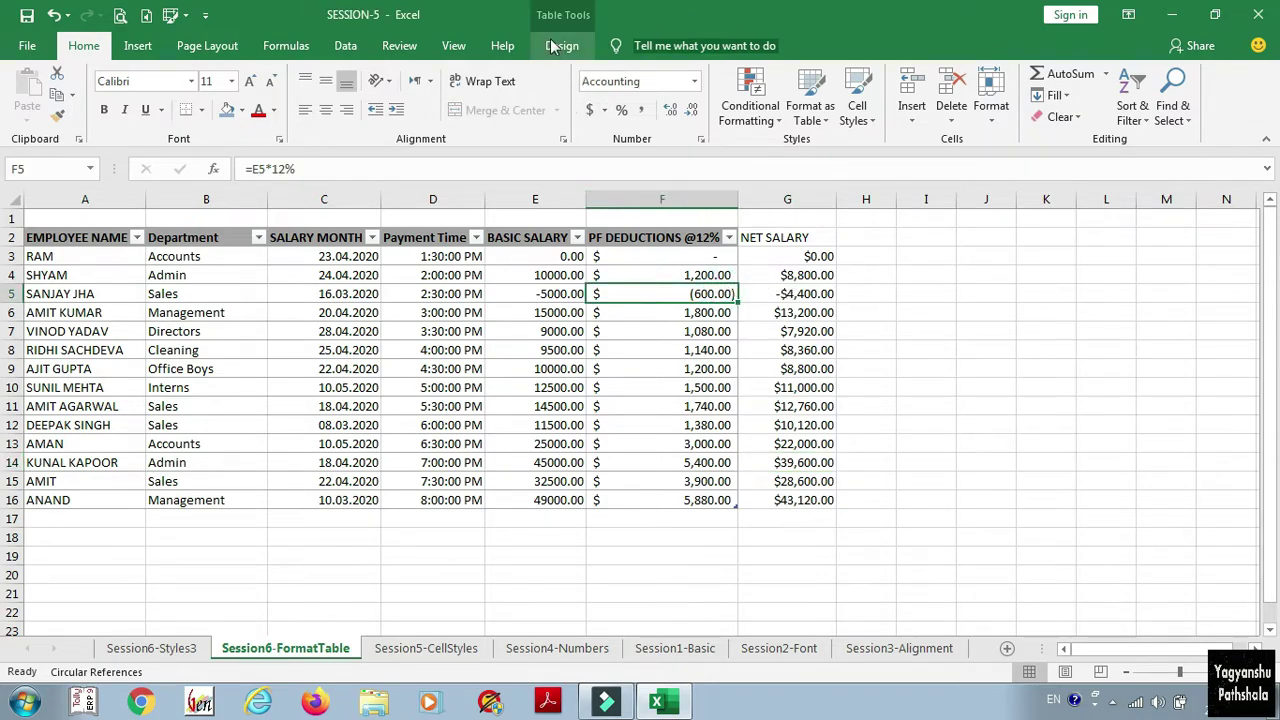
{"action": "left_click", "coordinate": [553, 45]}
{"action": "left_click", "coordinate": [786, 238]}
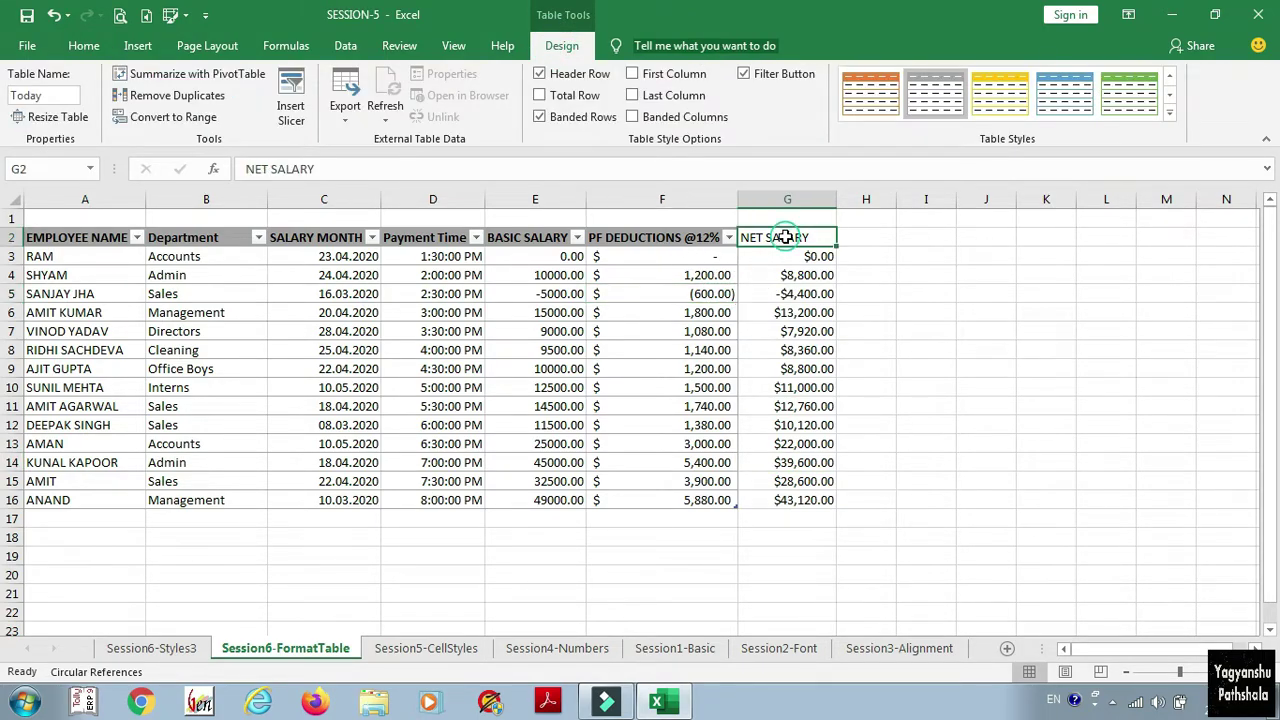
{"action": "left_click", "coordinate": [792, 312]}
{"action": "left_click", "coordinate": [798, 386]}
{"action": "left_click", "coordinate": [798, 442]}
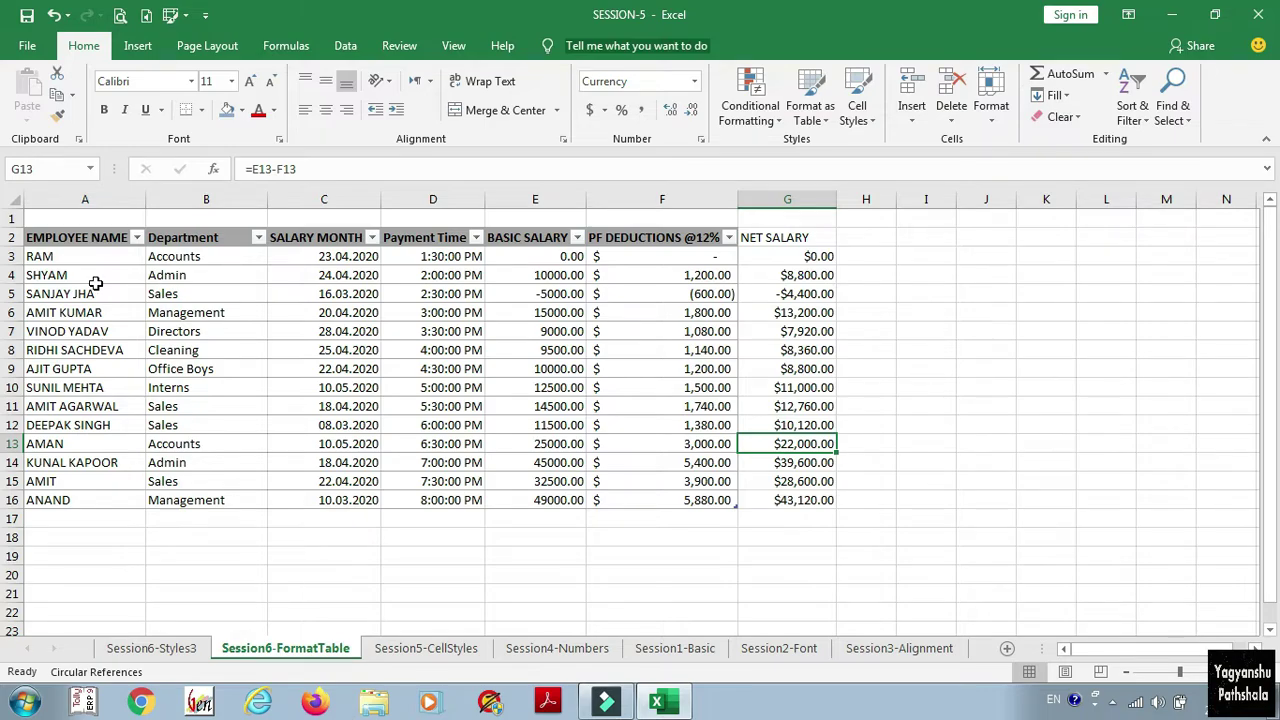
Undo the resizing of the Today table.
{"action": "left_click", "coordinate": [52, 15]}
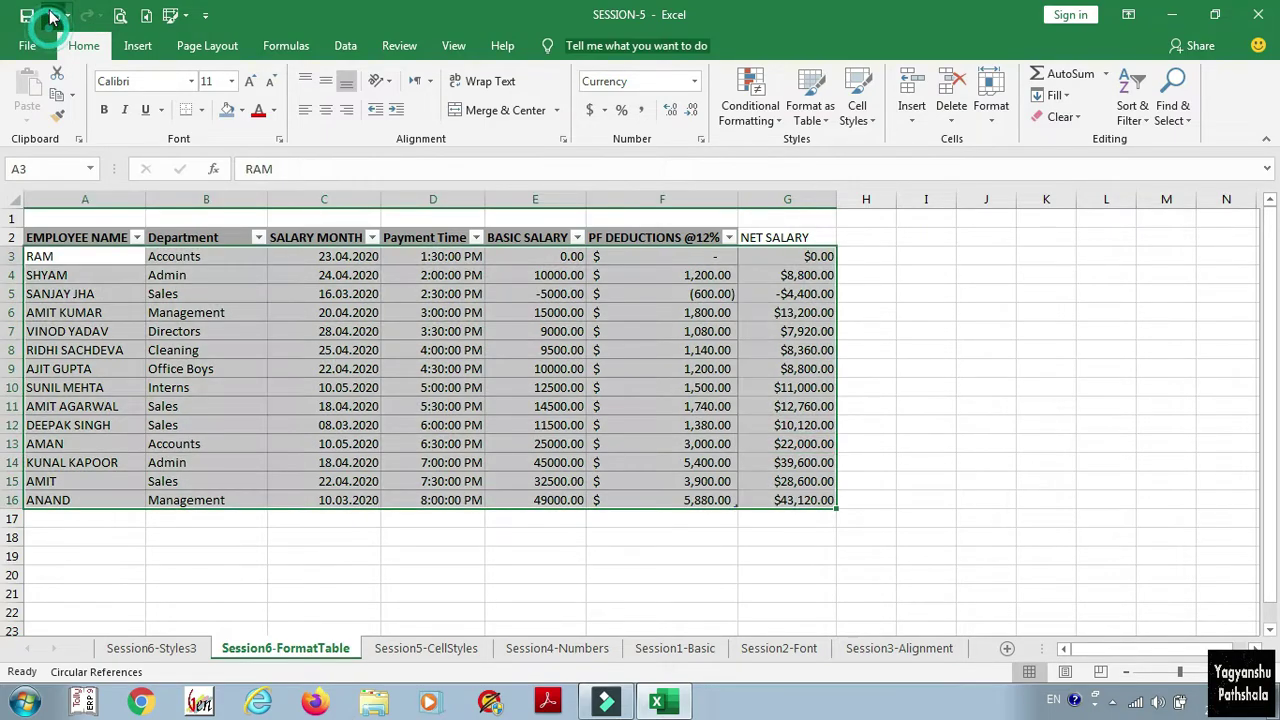
{"action": "left_click", "coordinate": [52, 15]}
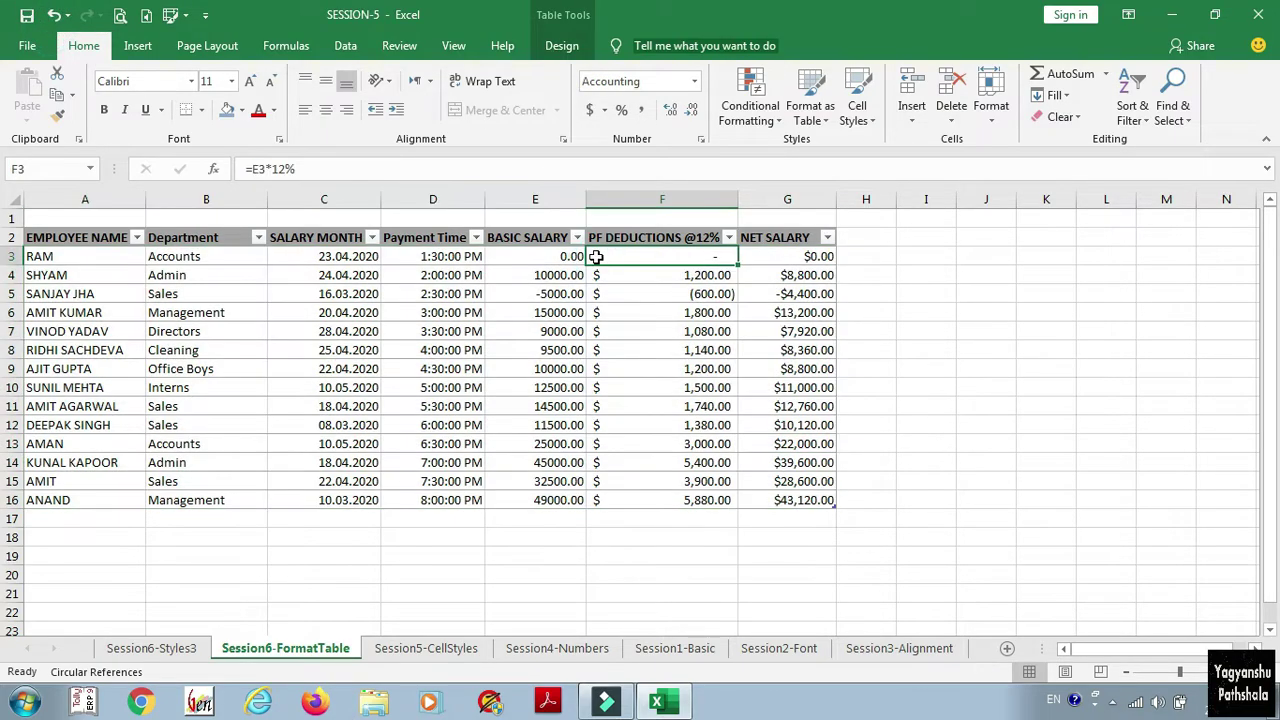
Run Remove Duplicates on the salary table with all columns included in the comparison.
{"action": "left_click", "coordinate": [562, 48]}
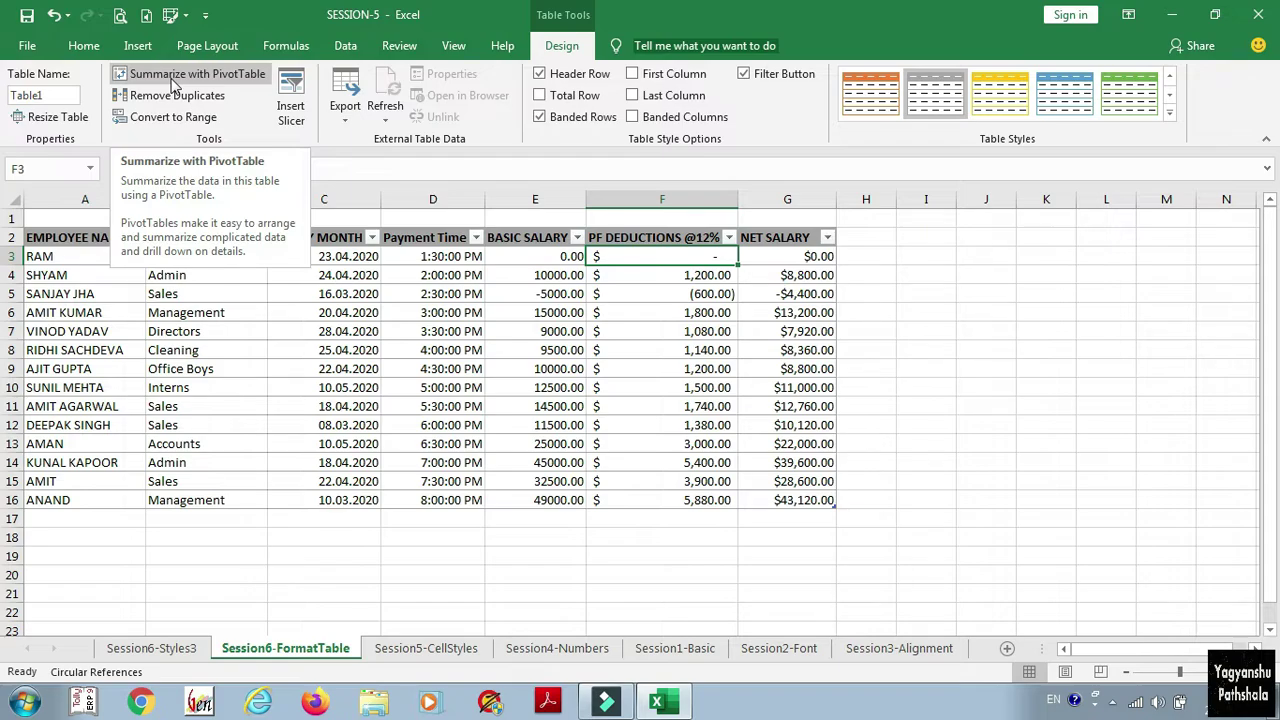
{"action": "left_click", "coordinate": [72, 241]}
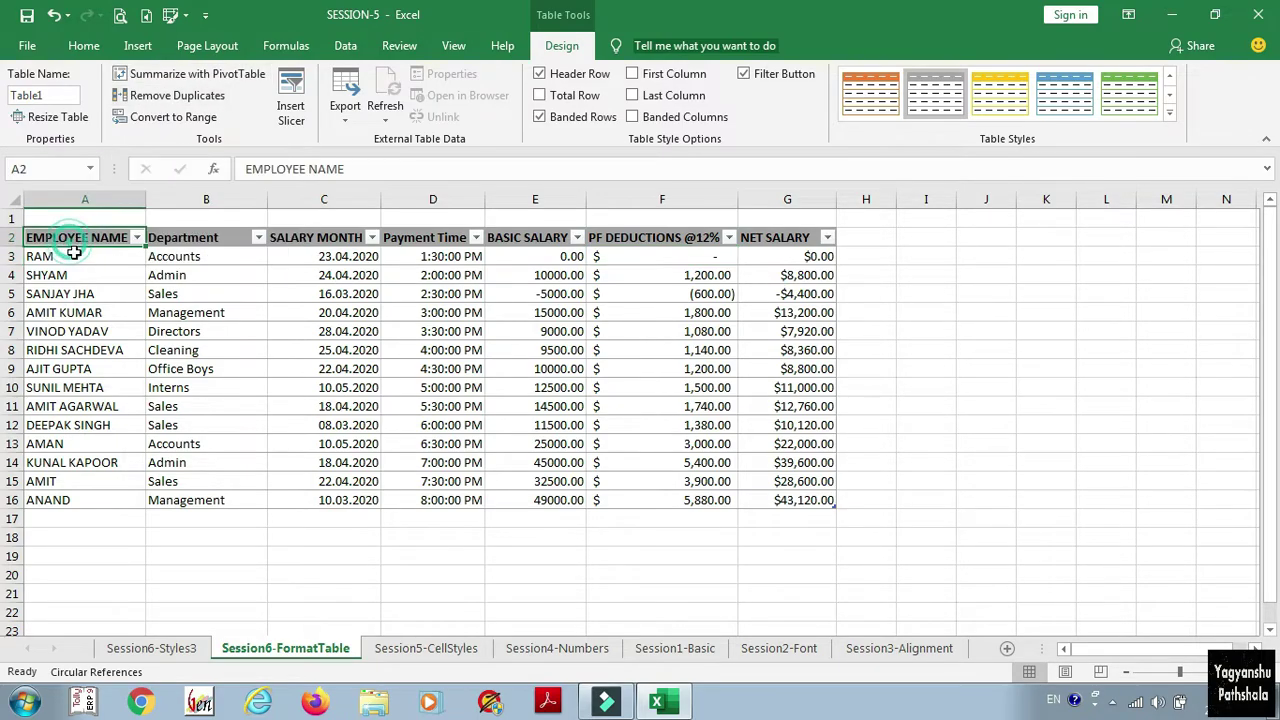
{"action": "left_click_drag", "start_coordinate": [74, 253], "coordinate": [746, 491]}
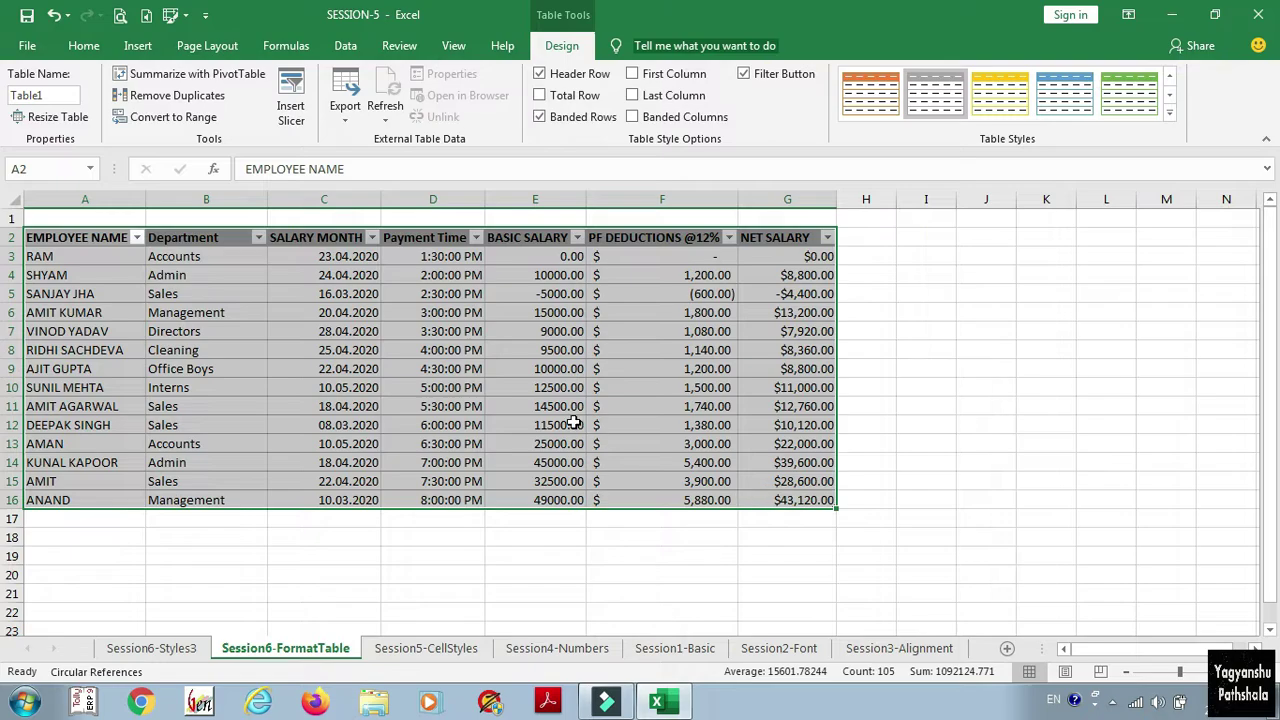
{"action": "left_click", "coordinate": [560, 350]}
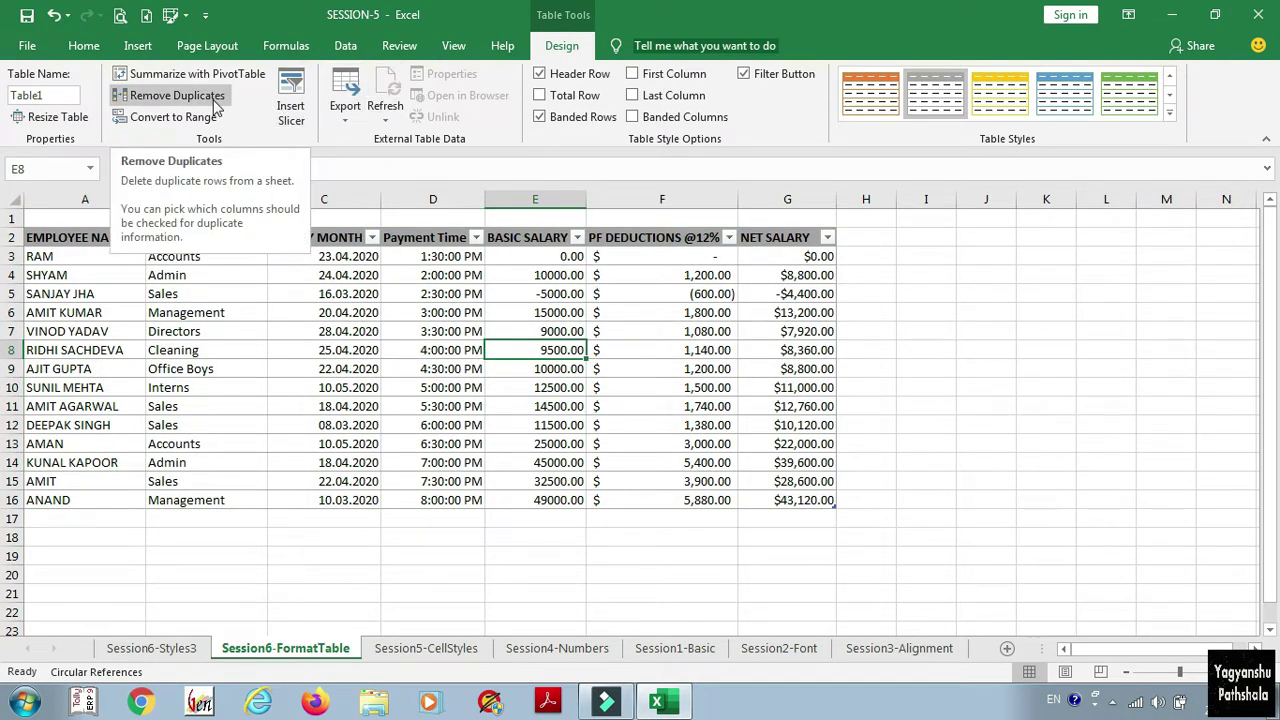
{"action": "left_click", "coordinate": [177, 95]}
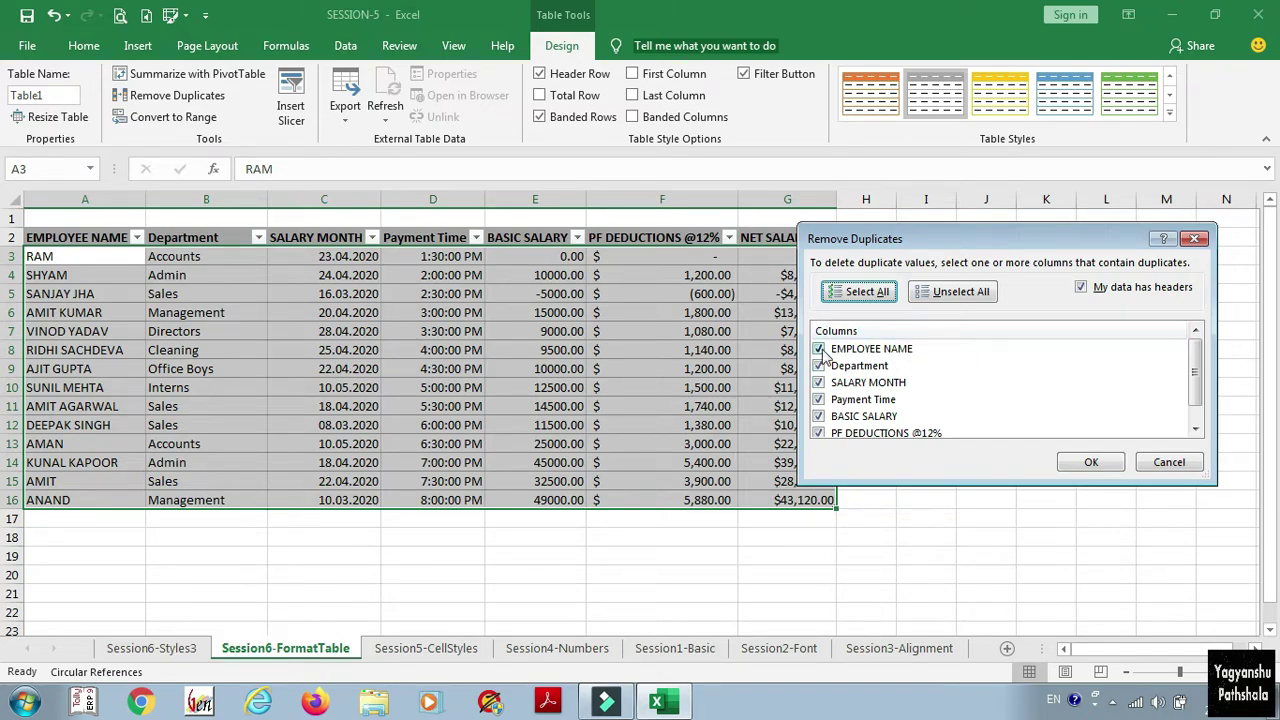
{"action": "left_click", "coordinate": [1078, 463]}
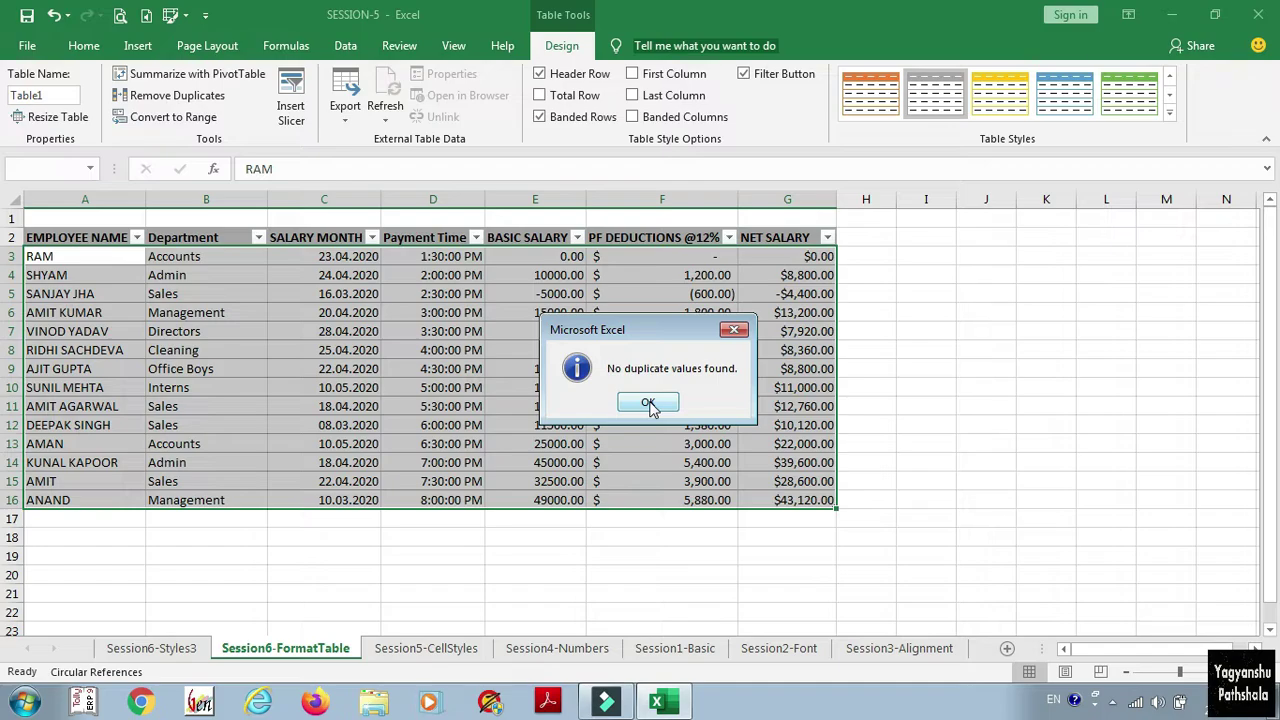
{"action": "left_click", "coordinate": [648, 404]}
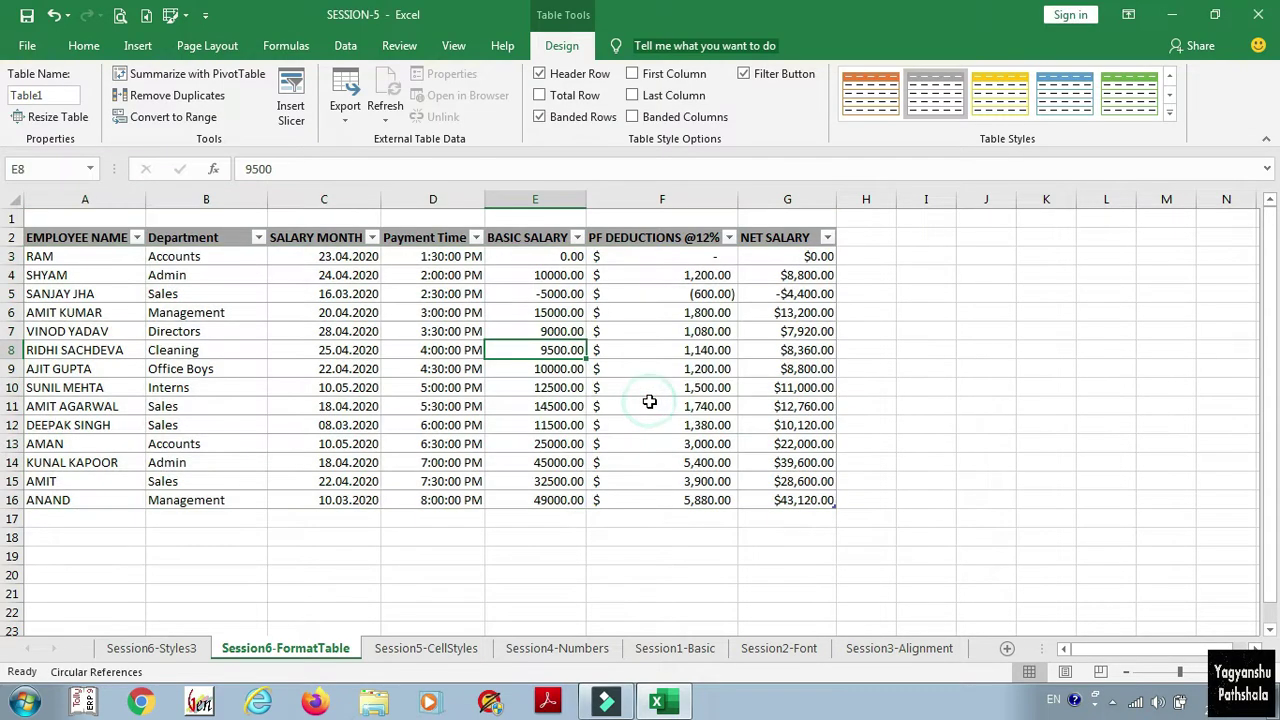
Remove rows that are duplicates in the Department column only, and undo the removal.
{"action": "left_click", "coordinate": [193, 299]}
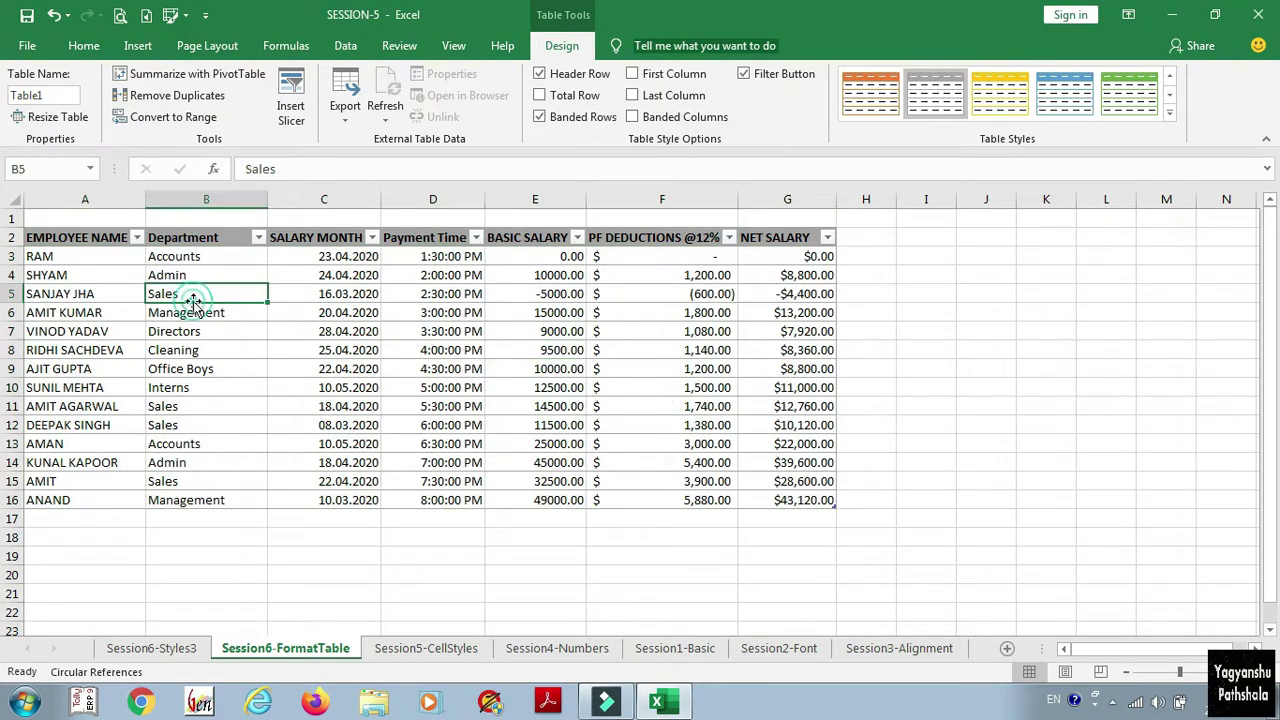
{"action": "left_click", "coordinate": [170, 96]}
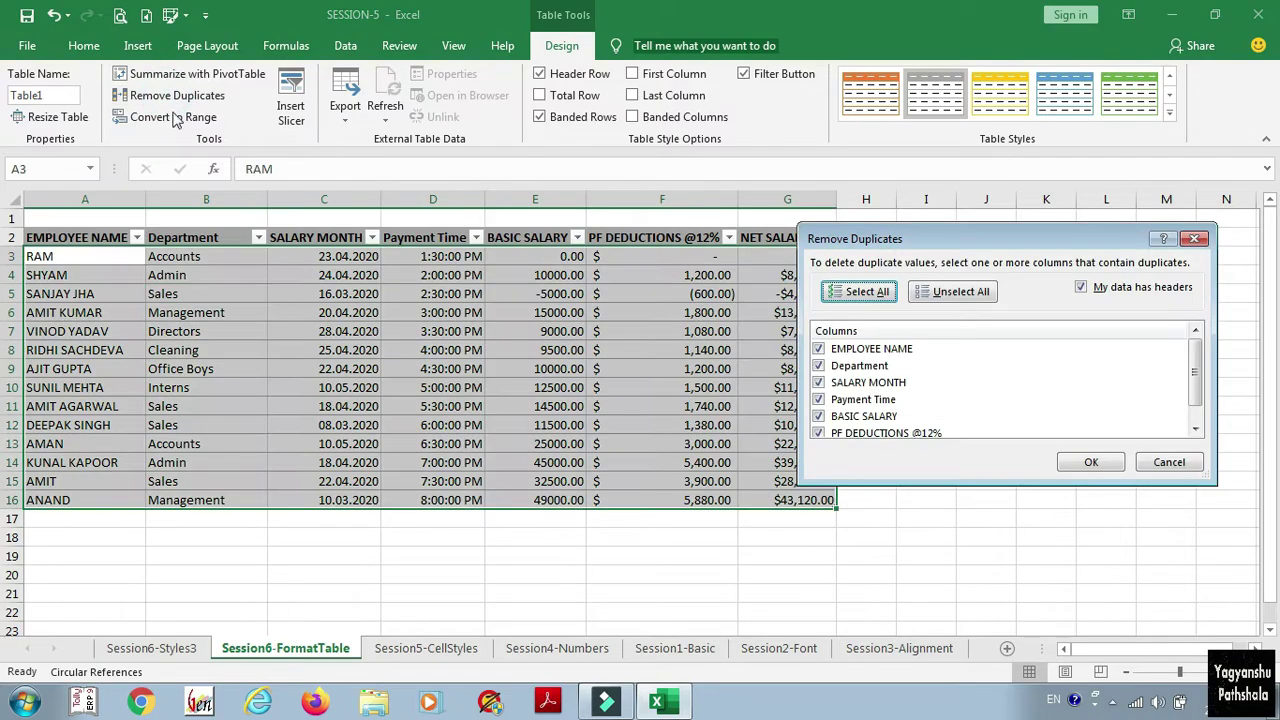
{"action": "left_click", "coordinate": [942, 295]}
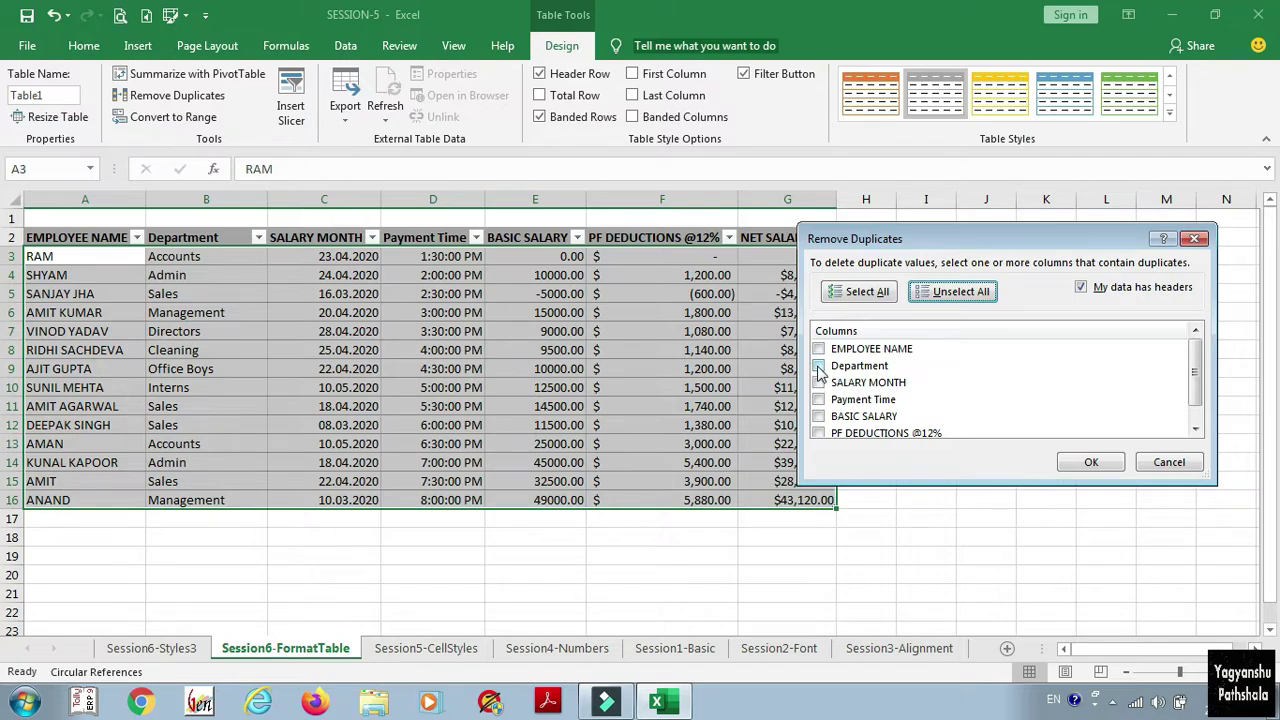
{"action": "left_click", "coordinate": [818, 367]}
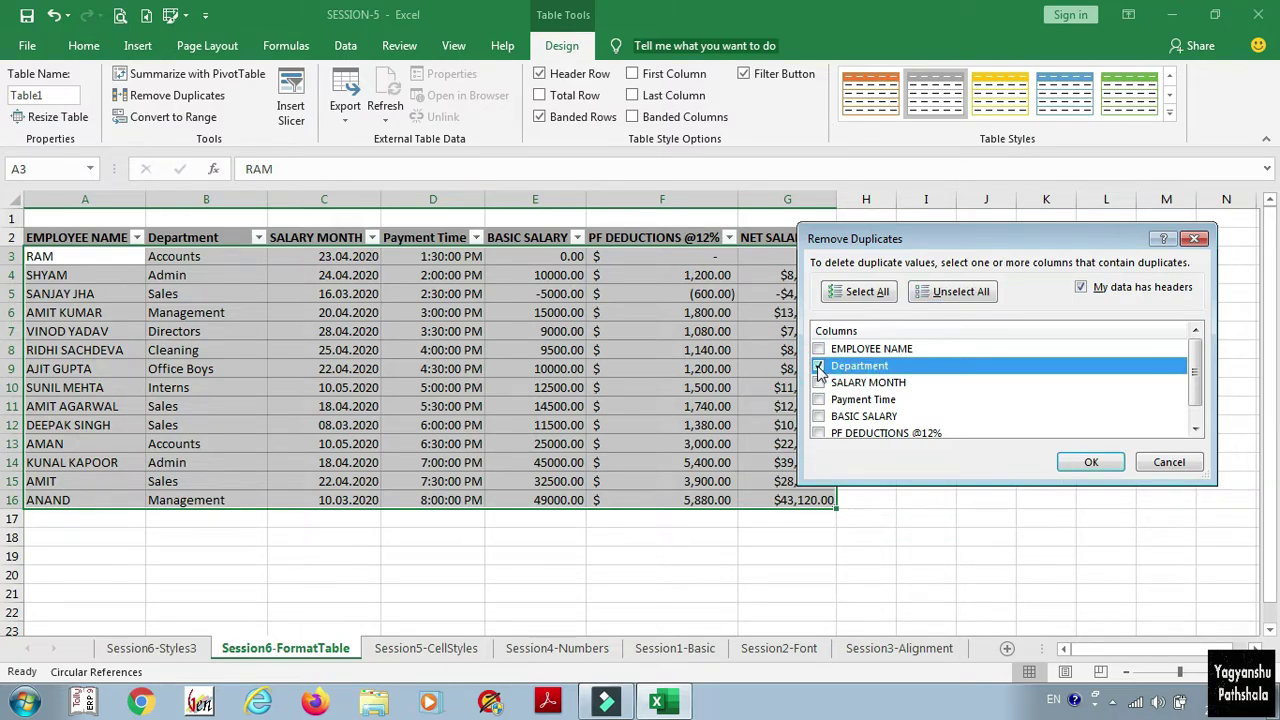
{"action": "left_click", "coordinate": [1090, 464]}
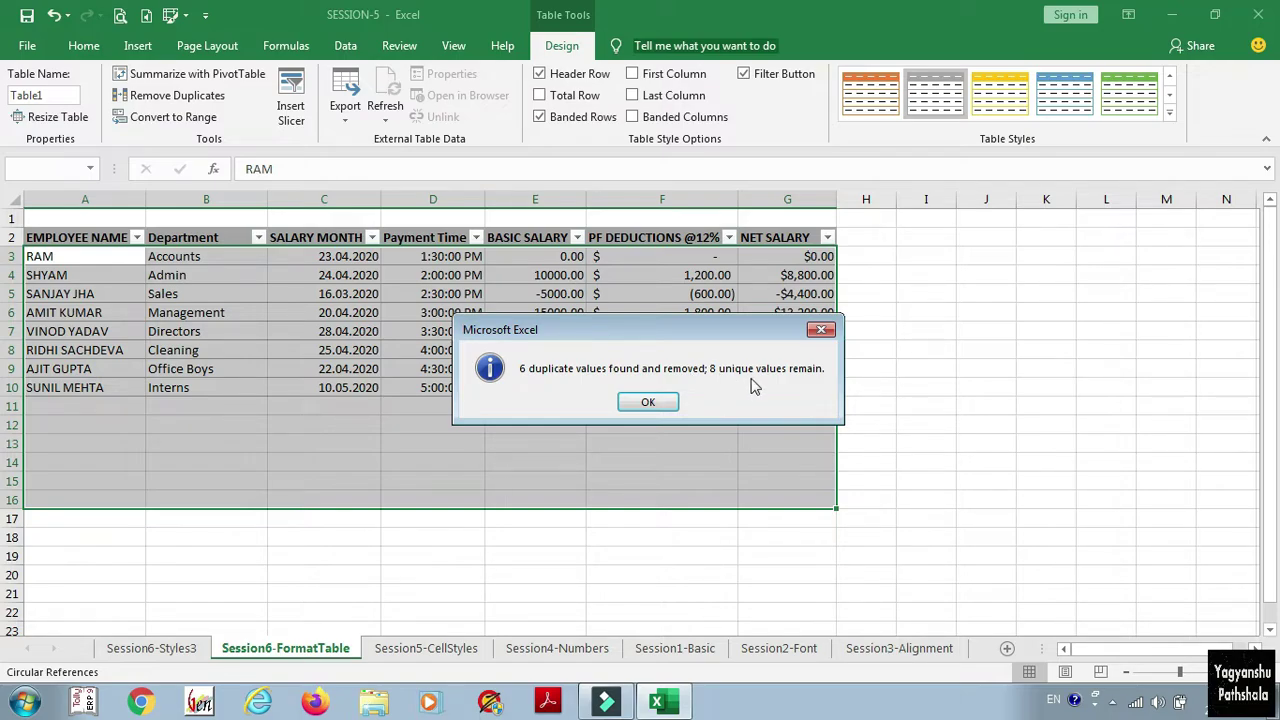
{"action": "left_click", "coordinate": [668, 399]}
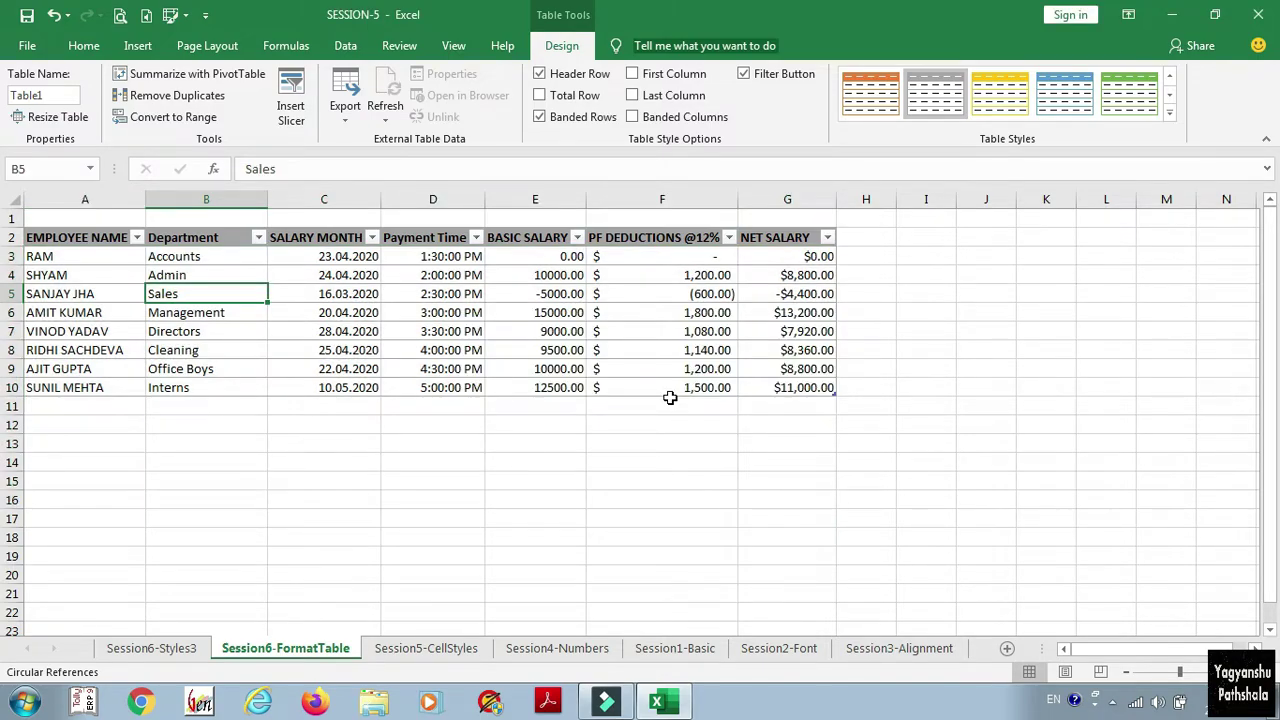
{"action": "left_click", "coordinate": [53, 15]}
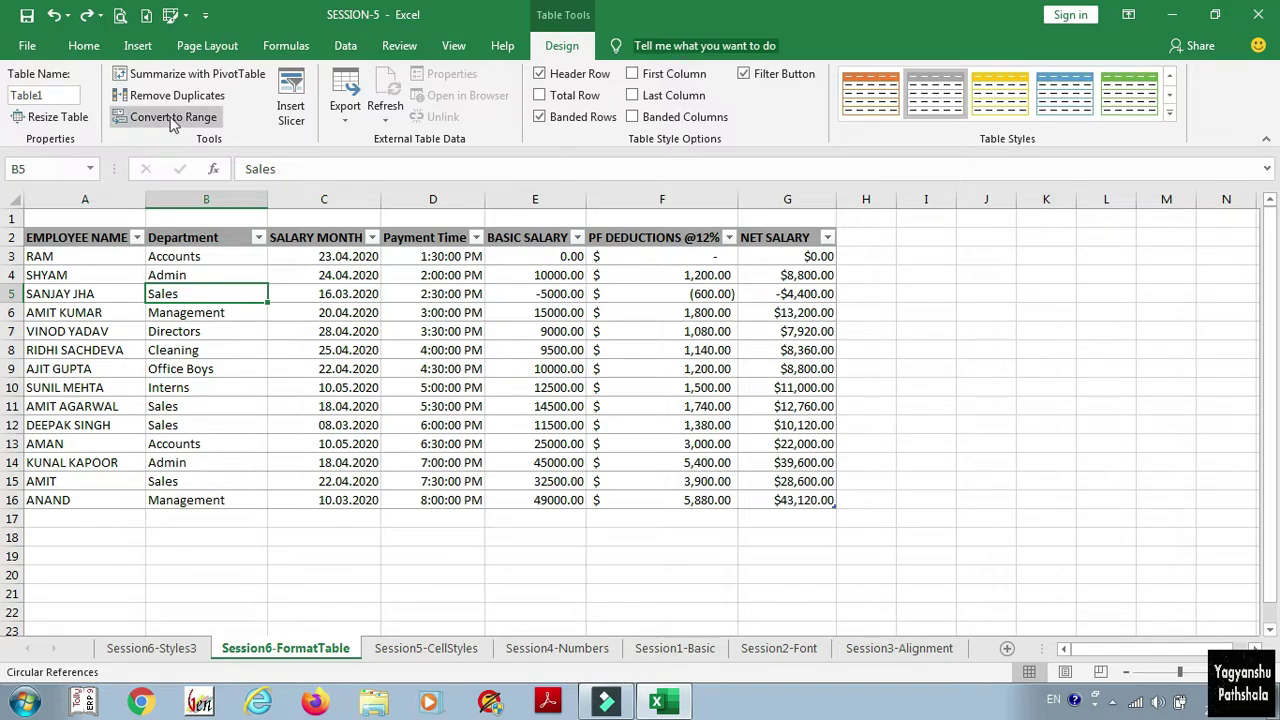
Convert the salary table A2:G16 to a normal range.
{"action": "left_click_drag", "start_coordinate": [75, 237], "coordinate": [757, 500]}
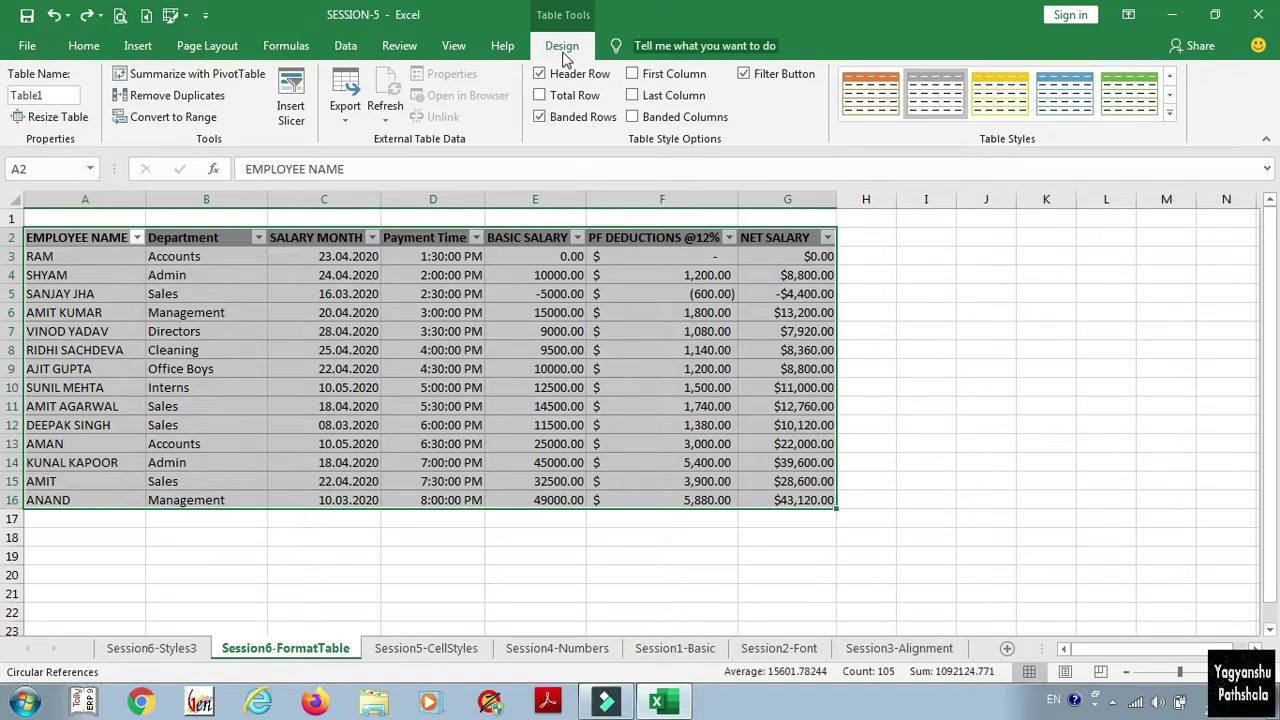
{"action": "left_click", "coordinate": [145, 124]}
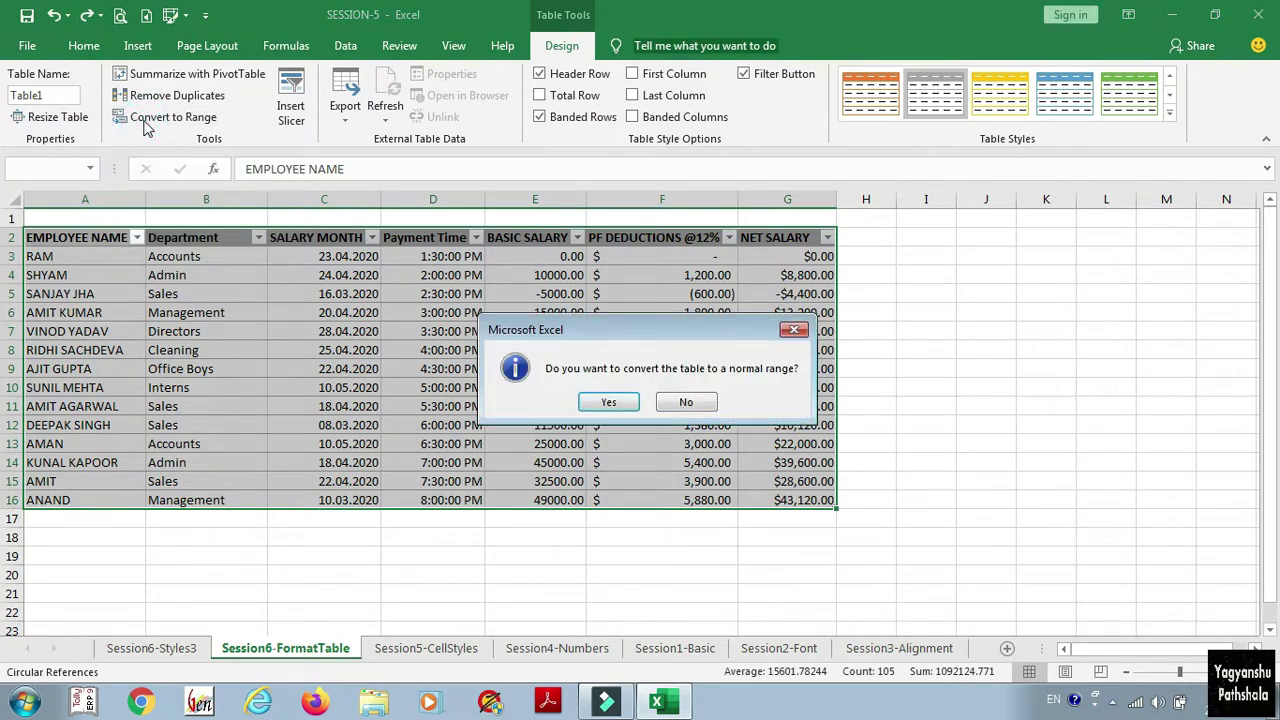
{"action": "left_click", "coordinate": [608, 403]}
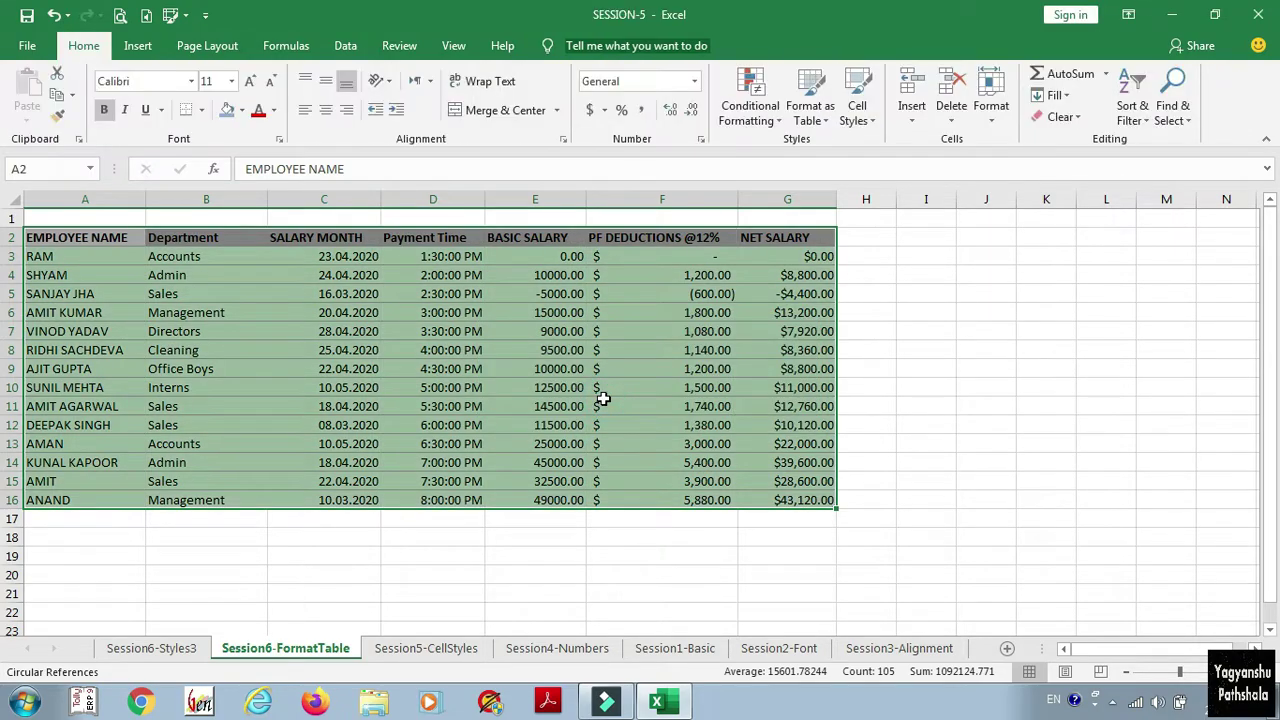
{"action": "left_click", "coordinate": [603, 399]}
{"action": "left_click", "coordinate": [330, 351]}
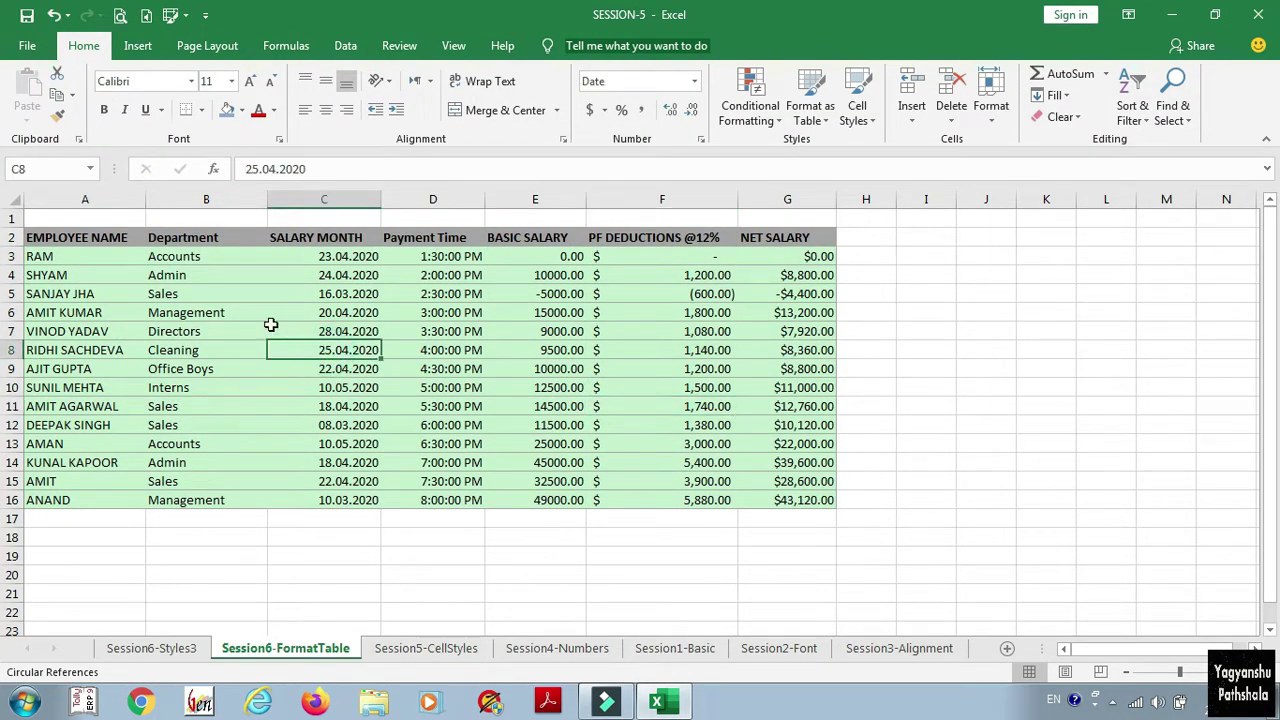
Turn the salary range $A$2:$G$16 back into a table with headers.
{"action": "left_click", "coordinate": [231, 291]}
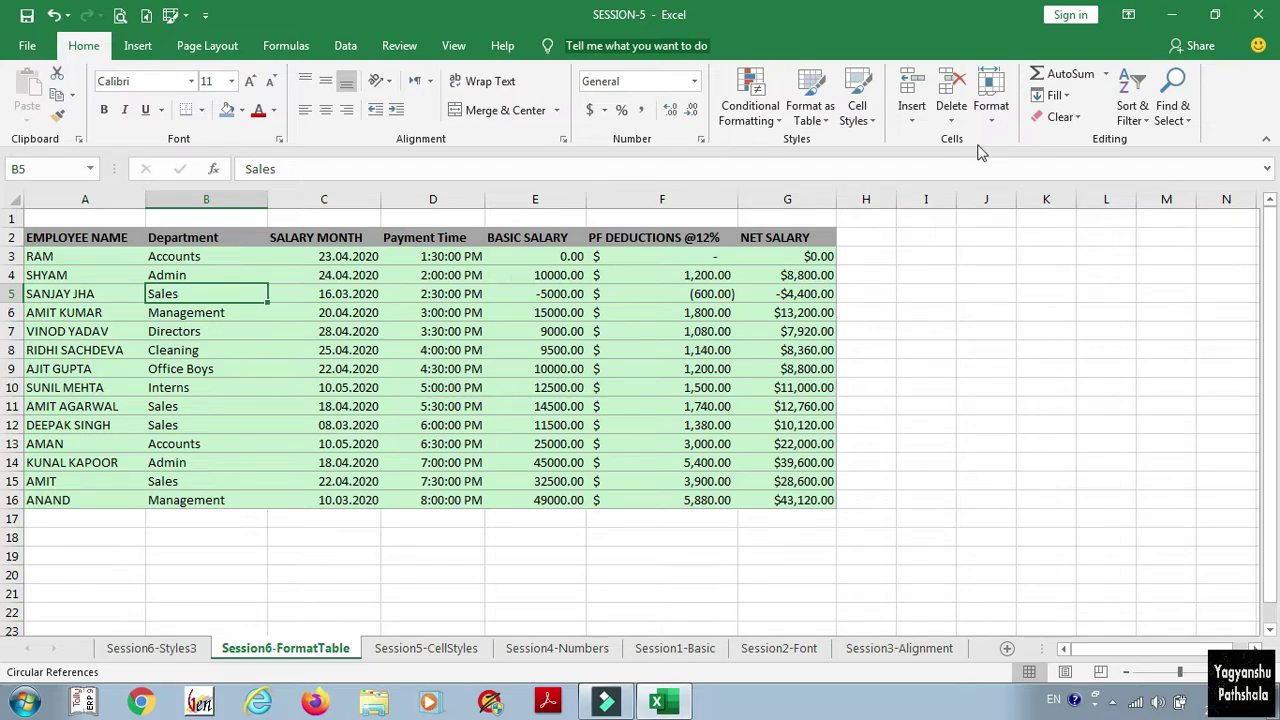
{"action": "left_click", "coordinate": [993, 118]}
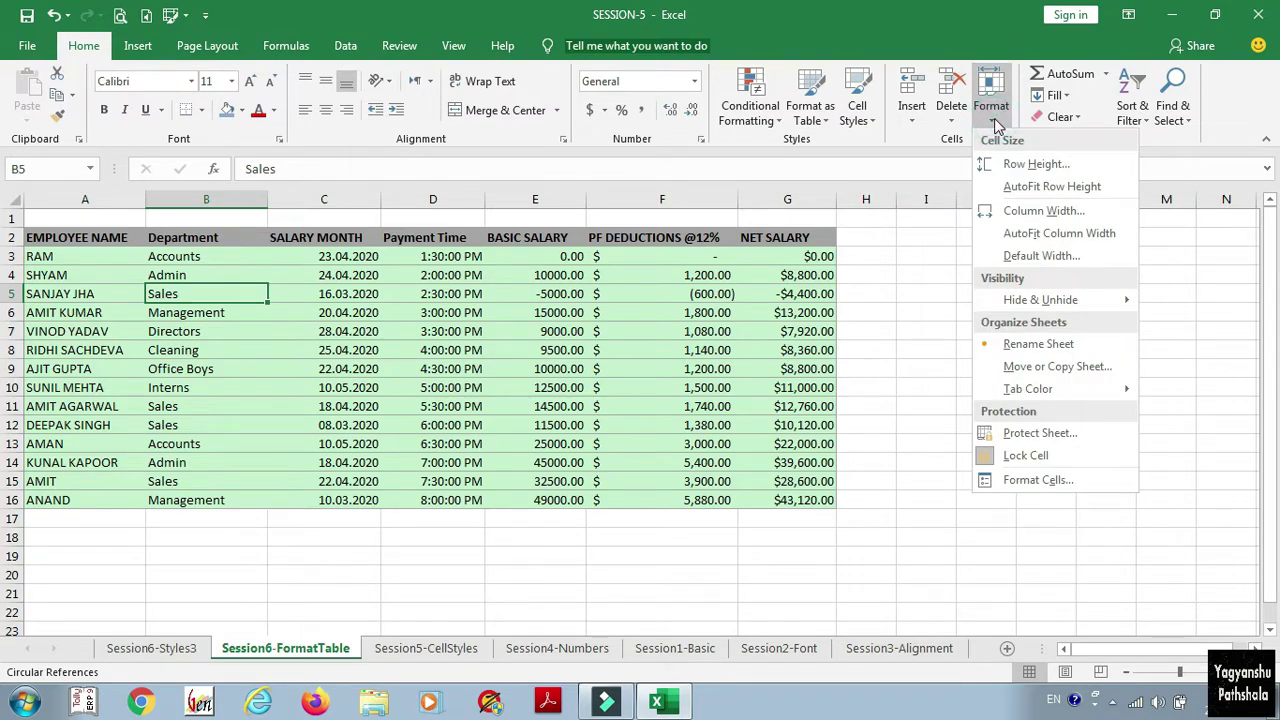
{"action": "left_click", "coordinate": [993, 118]}
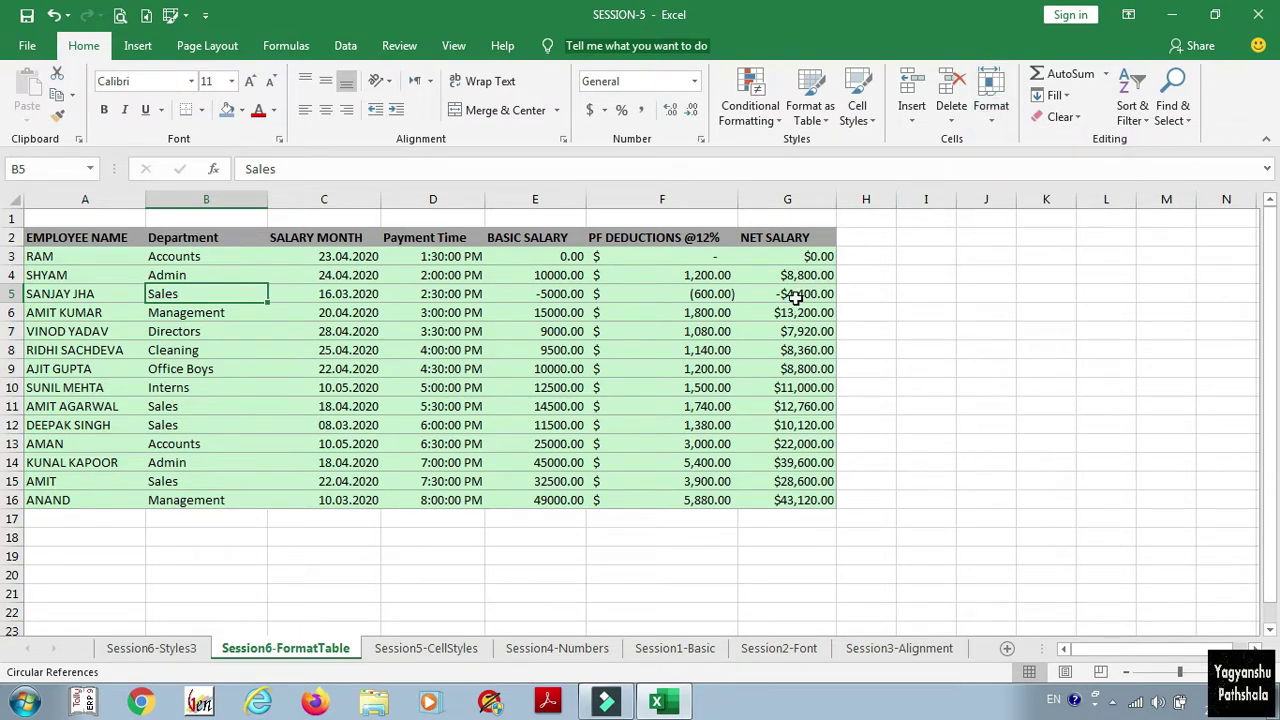
{"action": "key", "text": "ctrl+t"}
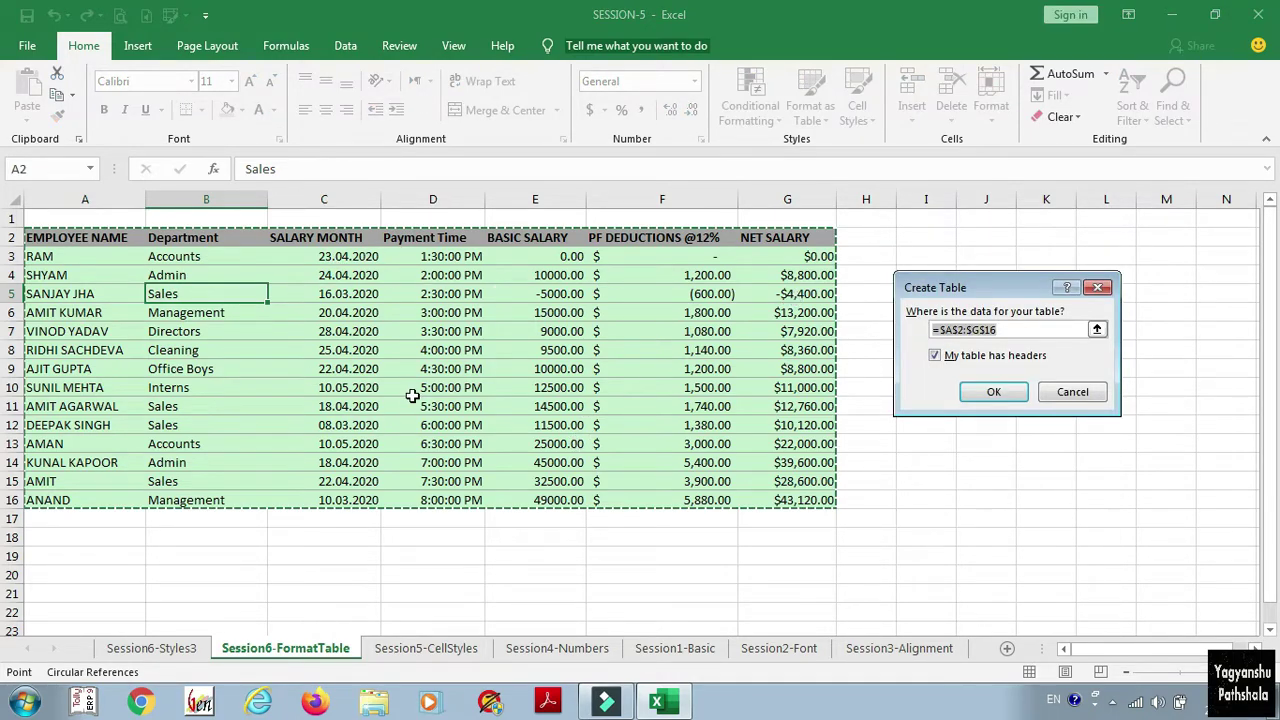
{"action": "left_click", "coordinate": [979, 392]}
{"action": "left_click", "coordinate": [620, 307]}
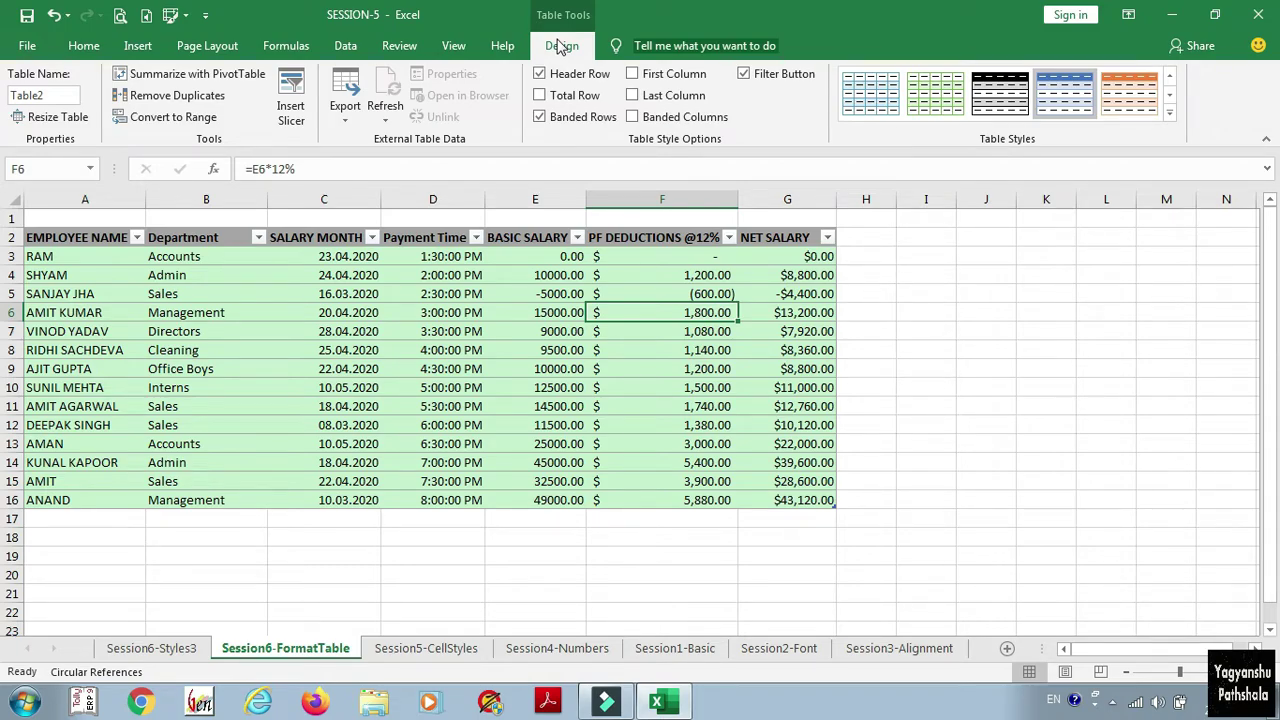
{"action": "left_click", "coordinate": [129, 272]}
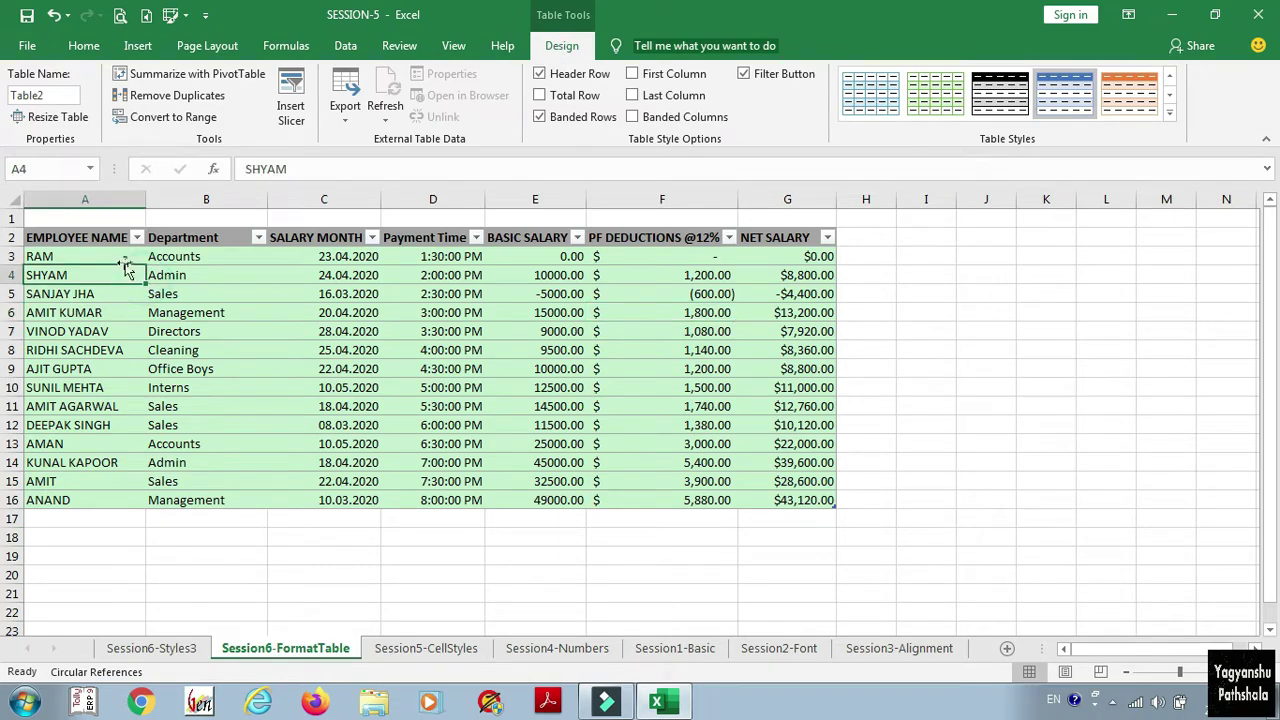
{"action": "left_click", "coordinate": [120, 240]}
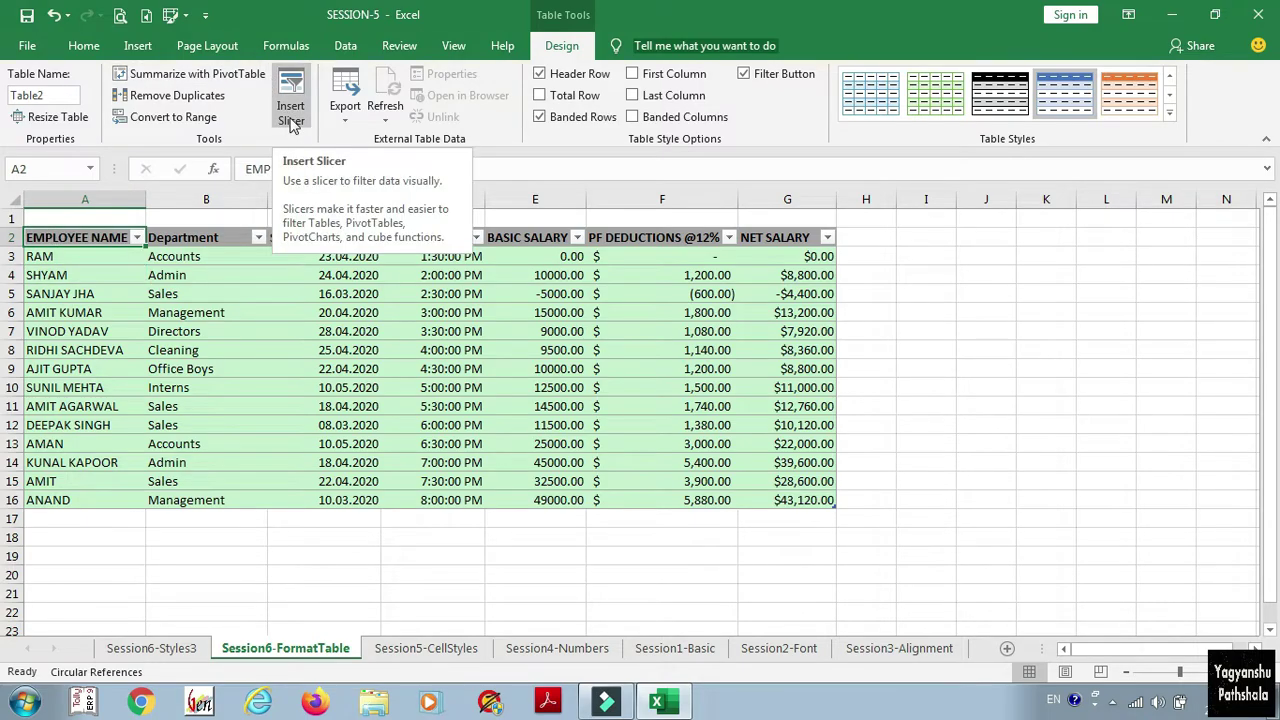
{"action": "left_click", "coordinate": [223, 334]}
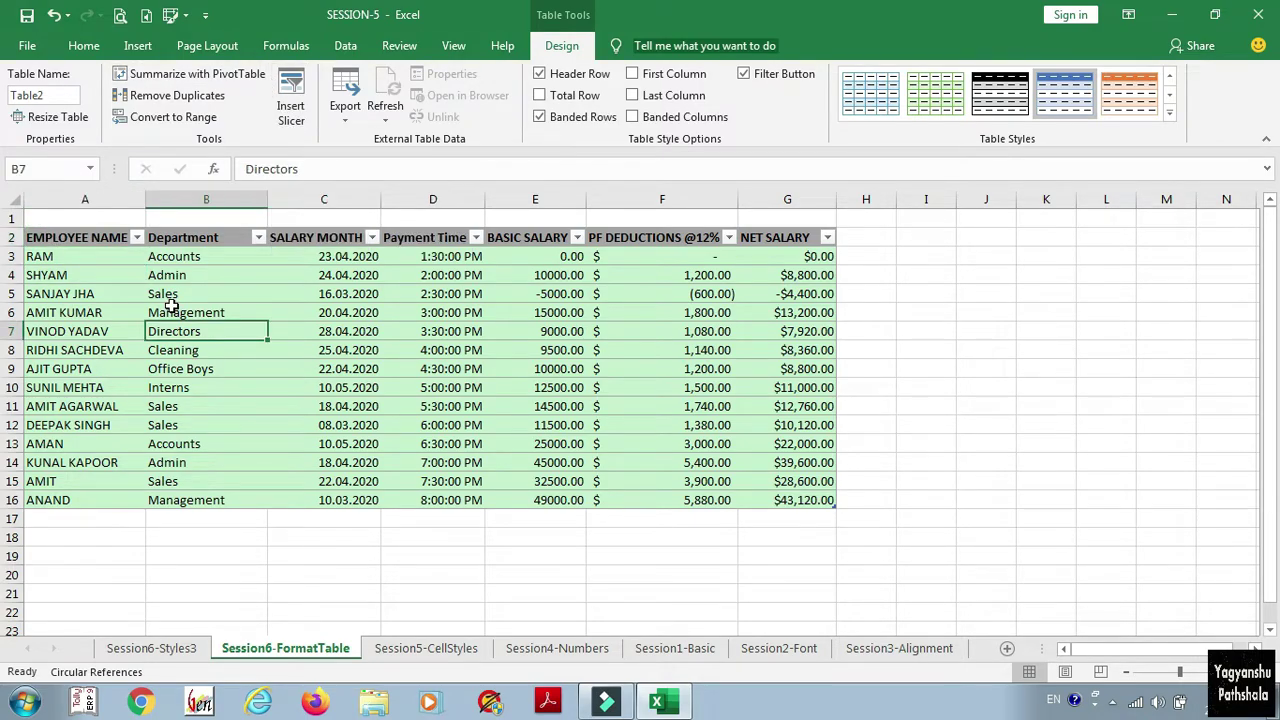
{"action": "left_click_drag", "start_coordinate": [88, 240], "coordinate": [540, 402]}
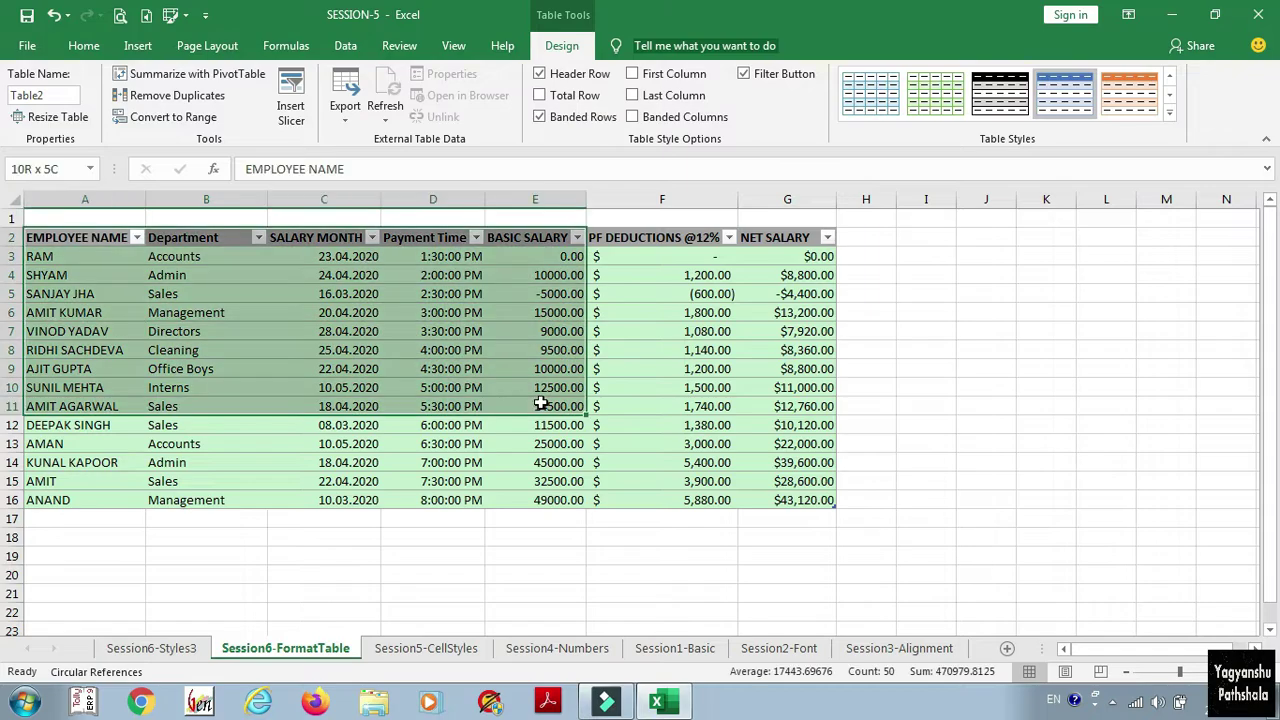
{"action": "left_click", "coordinate": [540, 404]}
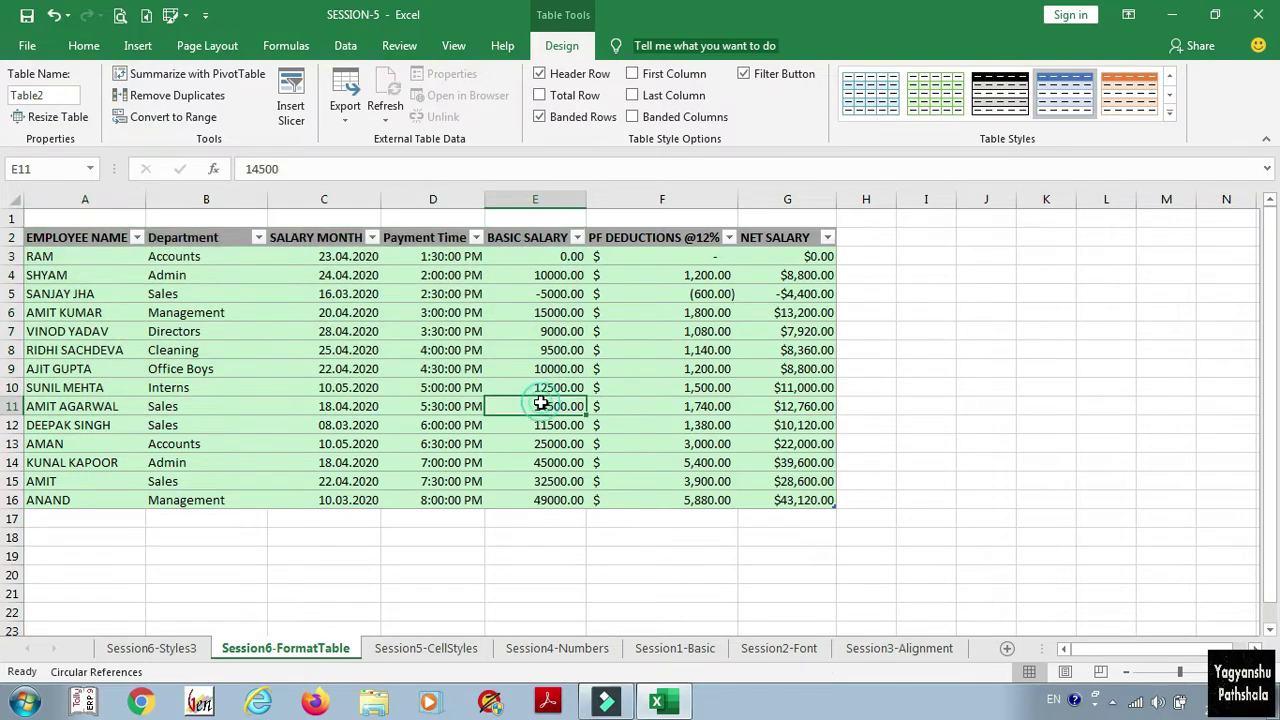
Examine the sort and filter options of the EMPLOYEE NAME column and the general Sort & Filter command.
{"action": "left_click", "coordinate": [137, 238]}
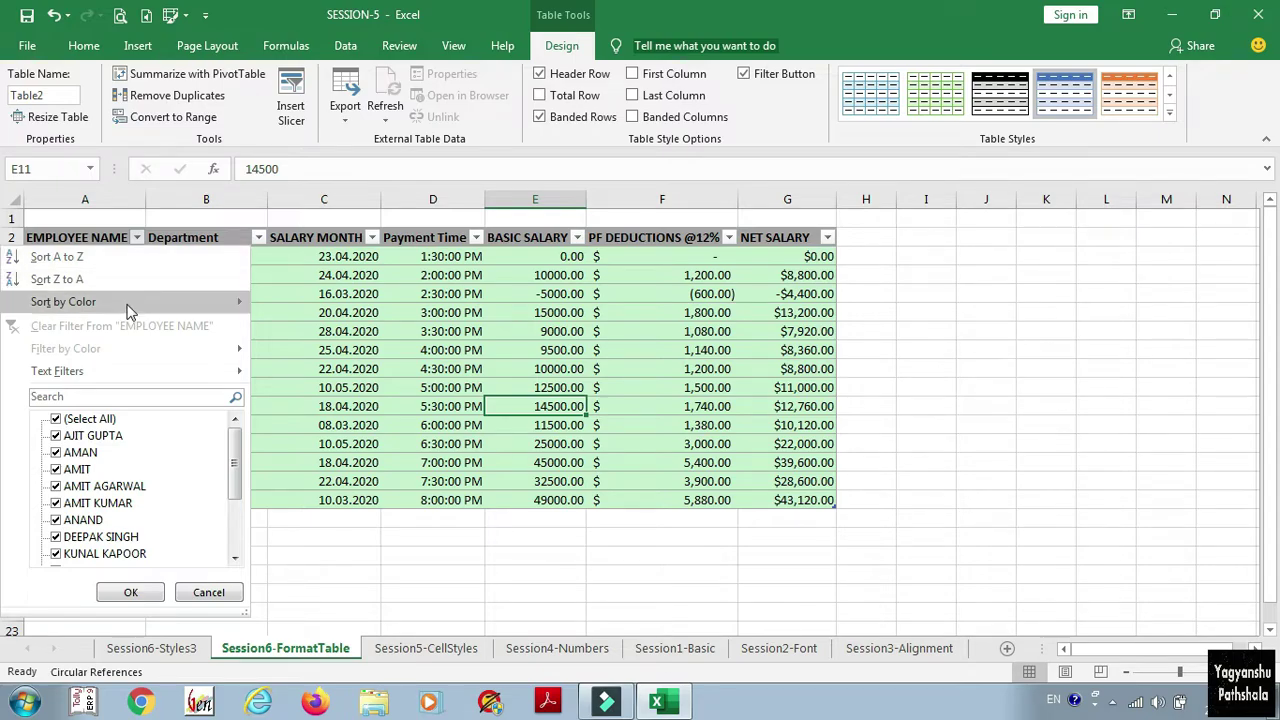
{"action": "mouse_move", "coordinate": [128, 311]}
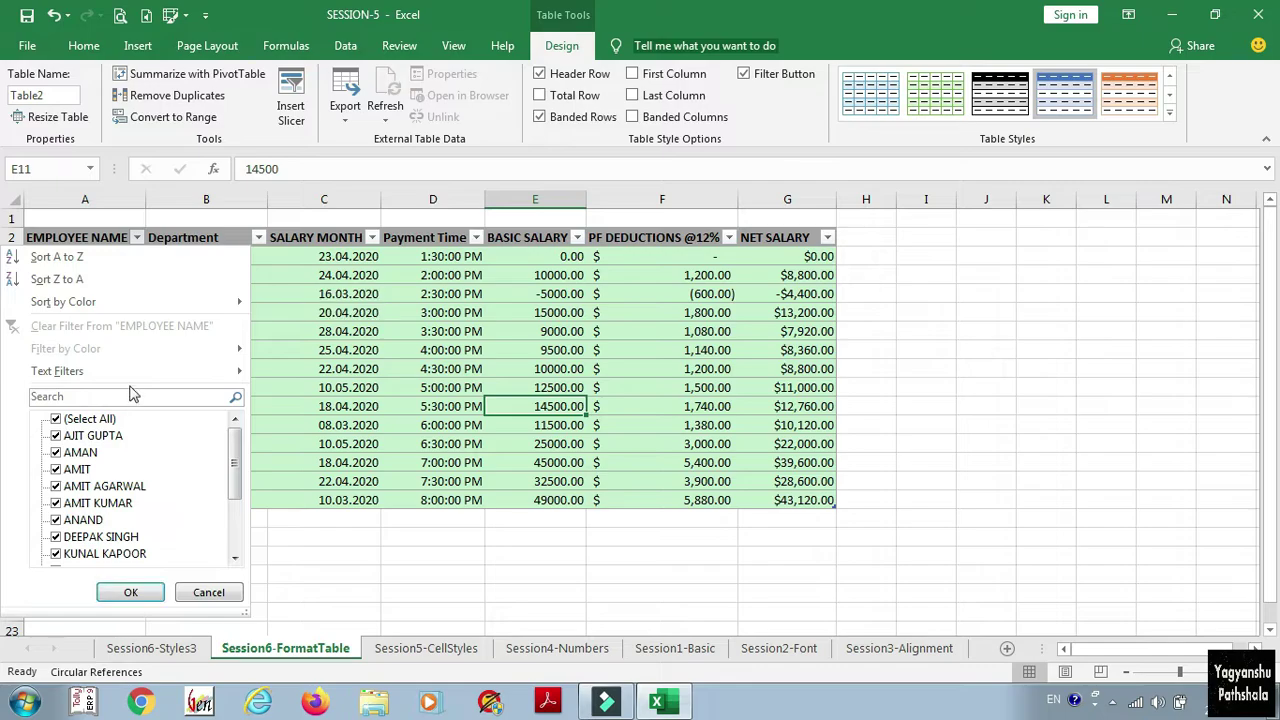
{"action": "mouse_move", "coordinate": [130, 380]}
{"action": "left_click", "coordinate": [84, 45]}
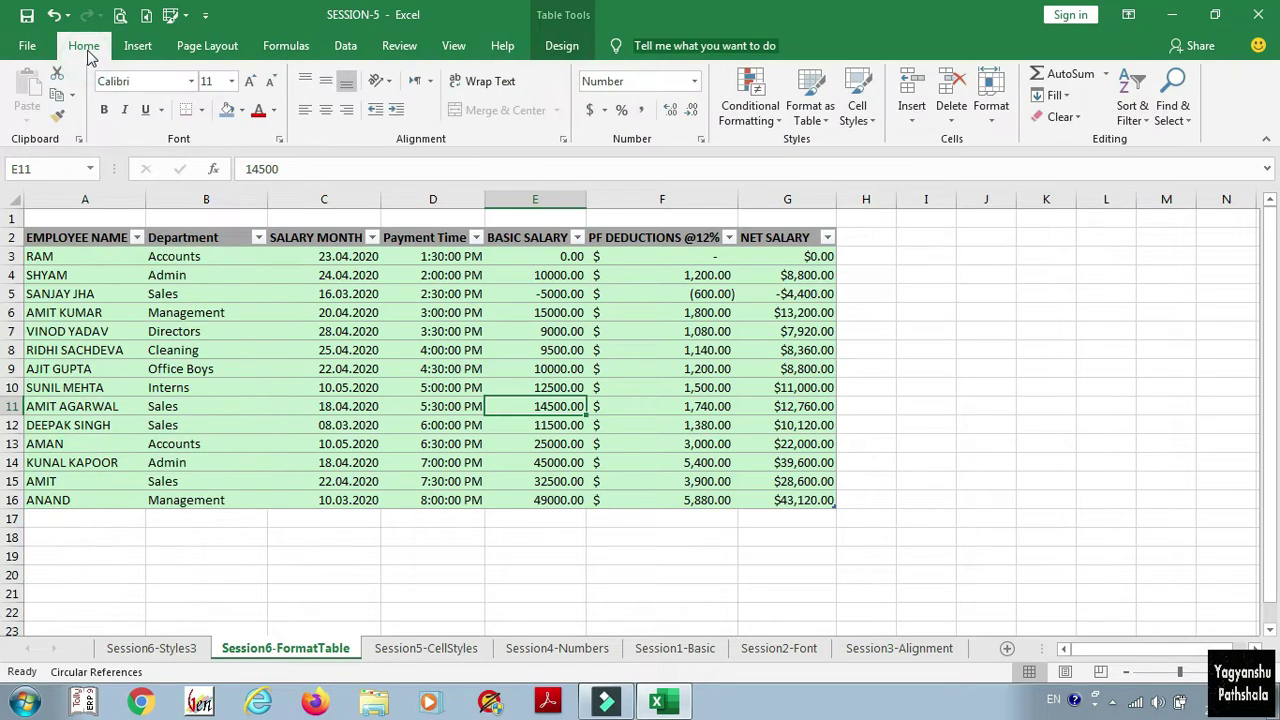
{"action": "left_click", "coordinate": [1128, 118]}
{"action": "left_click", "coordinate": [1126, 120]}
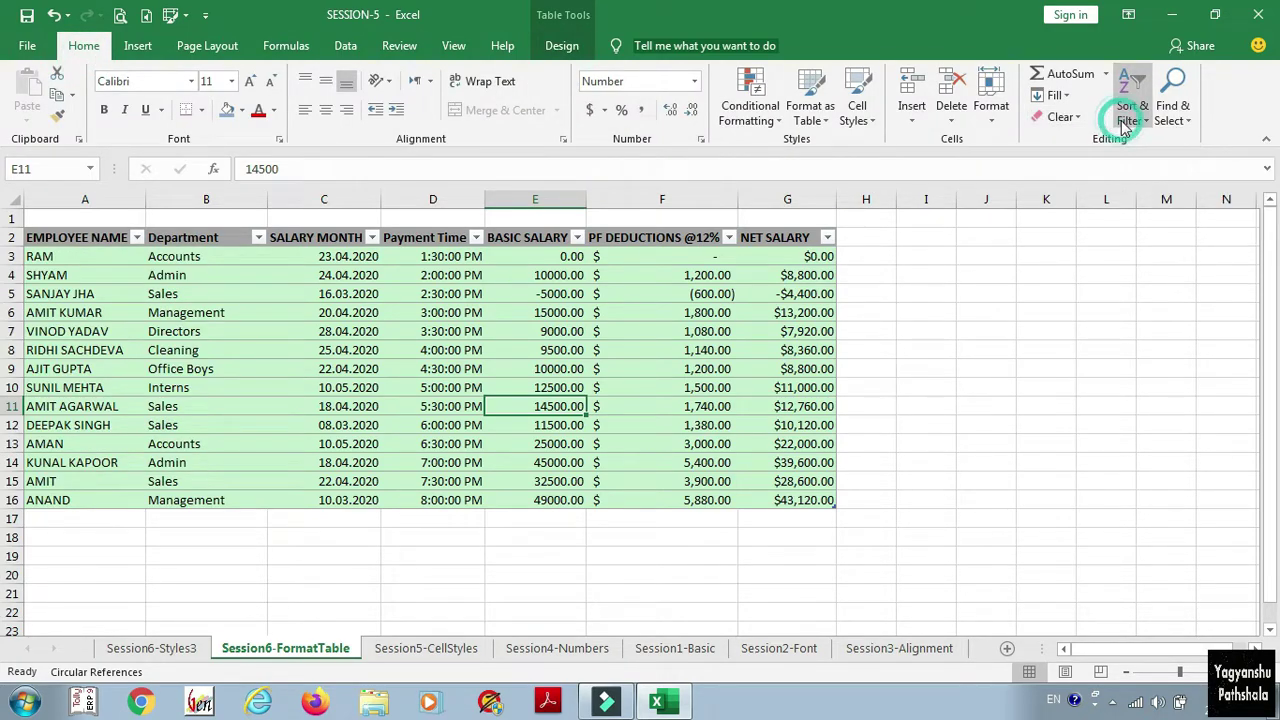
{"action": "left_click", "coordinate": [53, 237]}
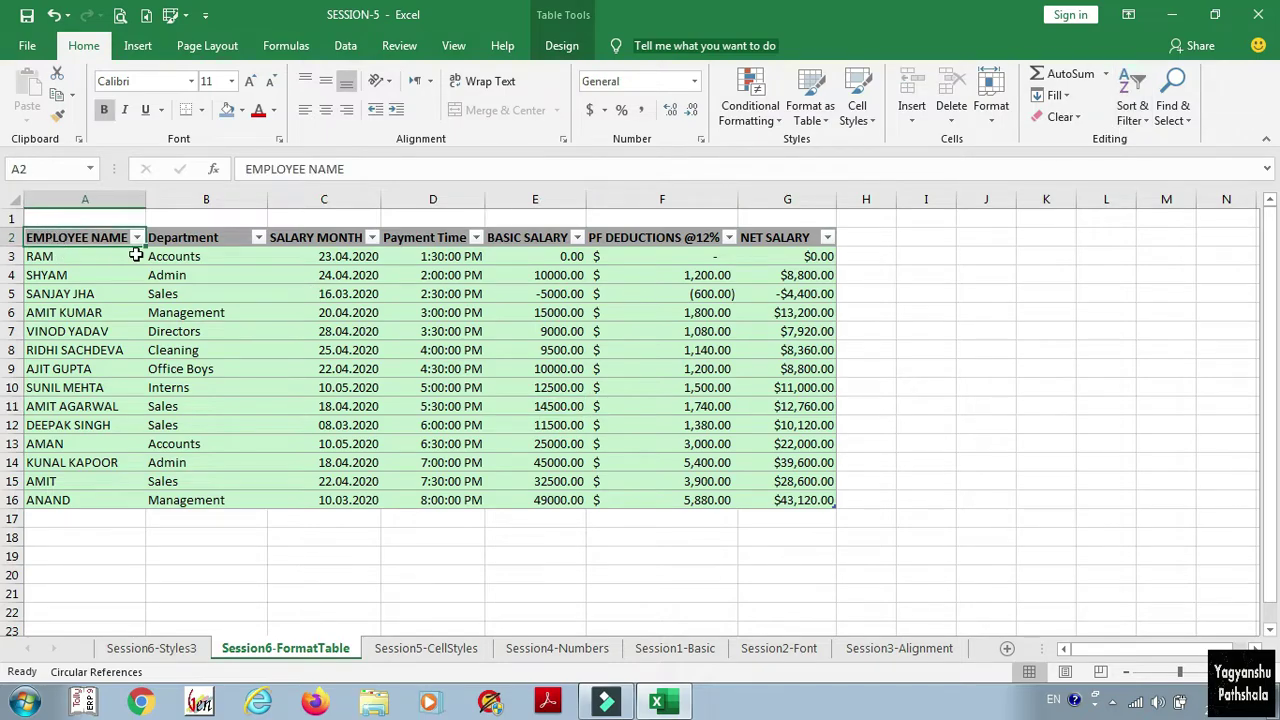
{"action": "left_click", "coordinate": [561, 45]}
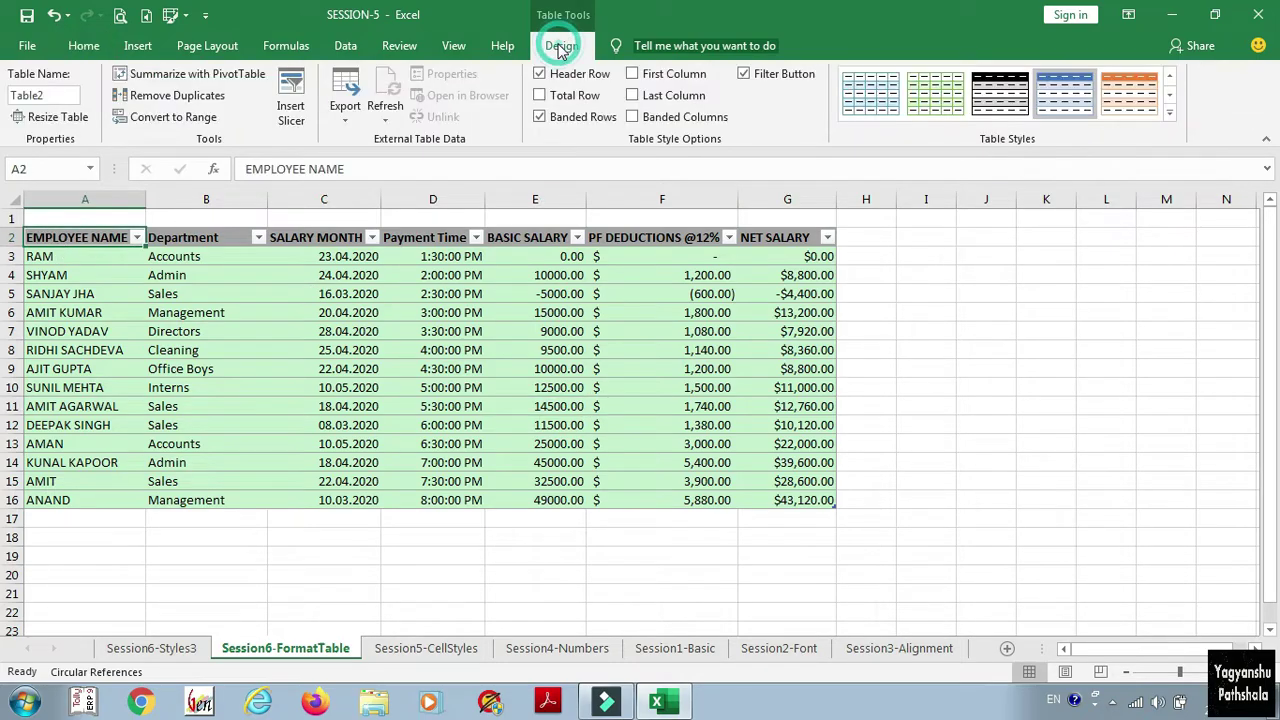
Filter the EMPLOYEE NAME column to only the employee in row 11, and clear that filter again.
{"action": "left_click", "coordinate": [137, 239]}
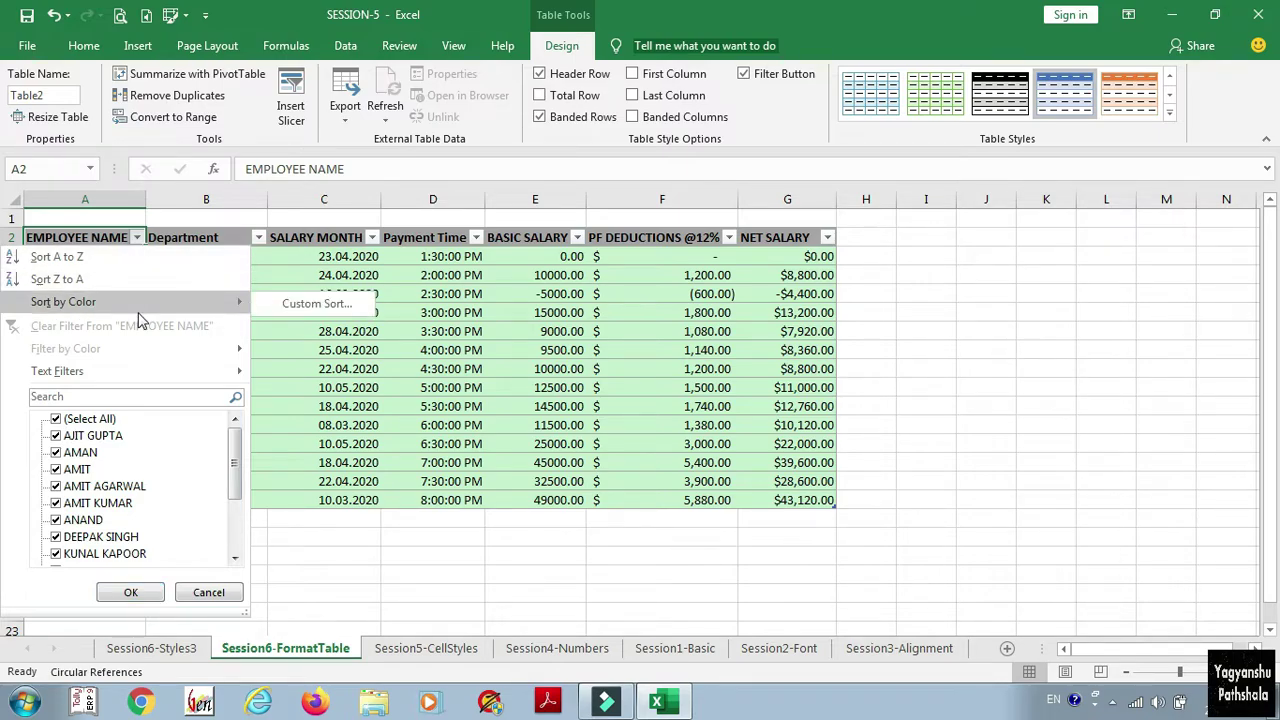
{"action": "left_click", "coordinate": [85, 422]}
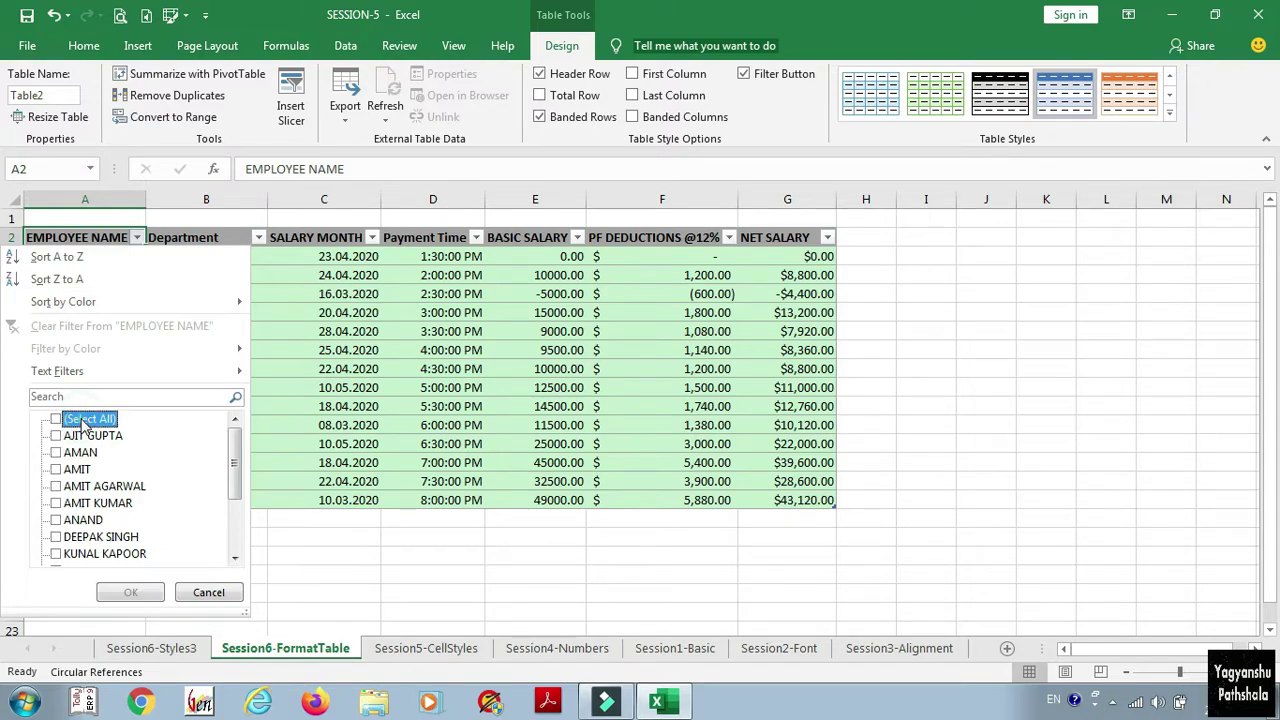
{"action": "left_click", "coordinate": [60, 487]}
{"action": "left_click", "coordinate": [118, 596]}
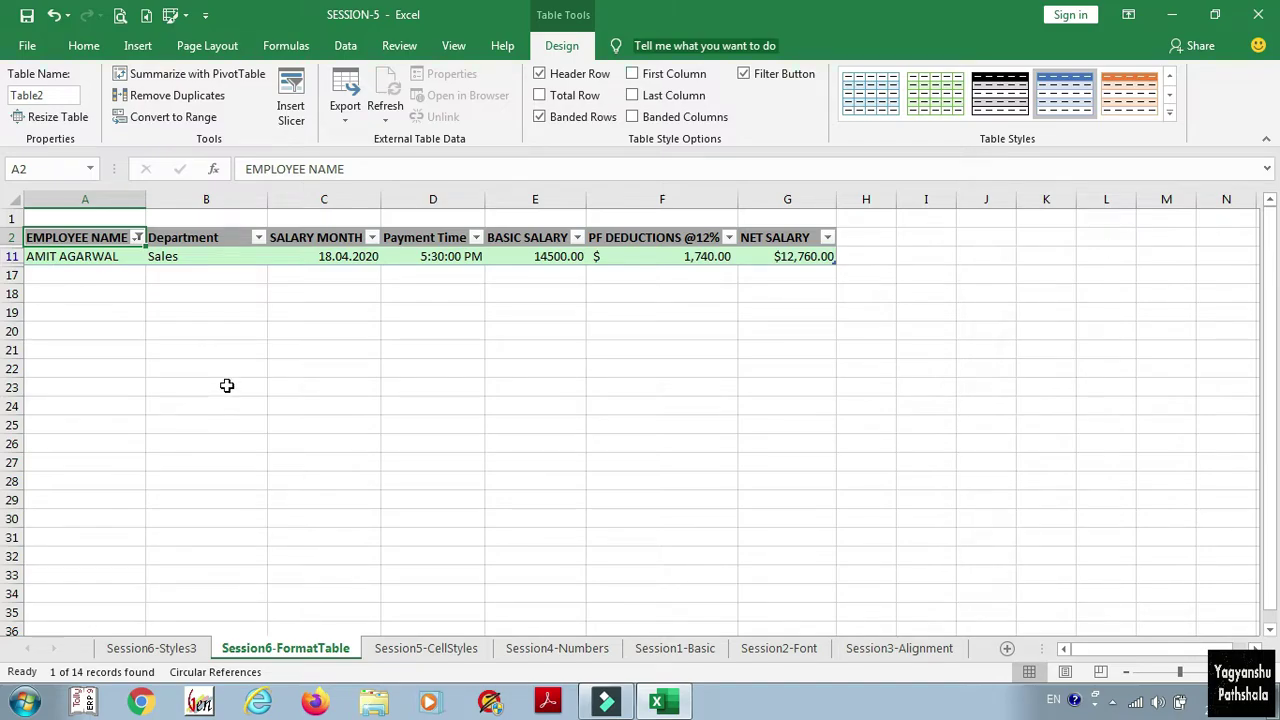
{"action": "left_click", "coordinate": [136, 237]}
{"action": "left_click", "coordinate": [160, 323]}
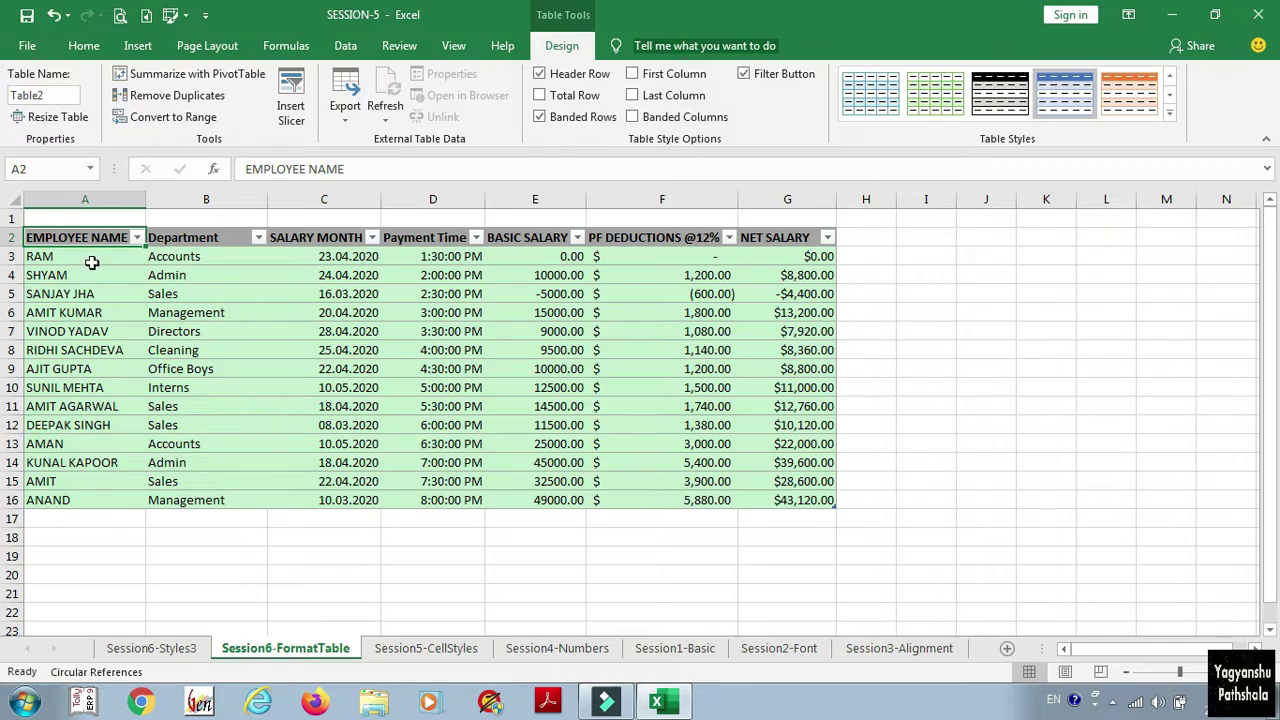
{"action": "left_click", "coordinate": [136, 238]}
{"action": "left_click", "coordinate": [138, 242]}
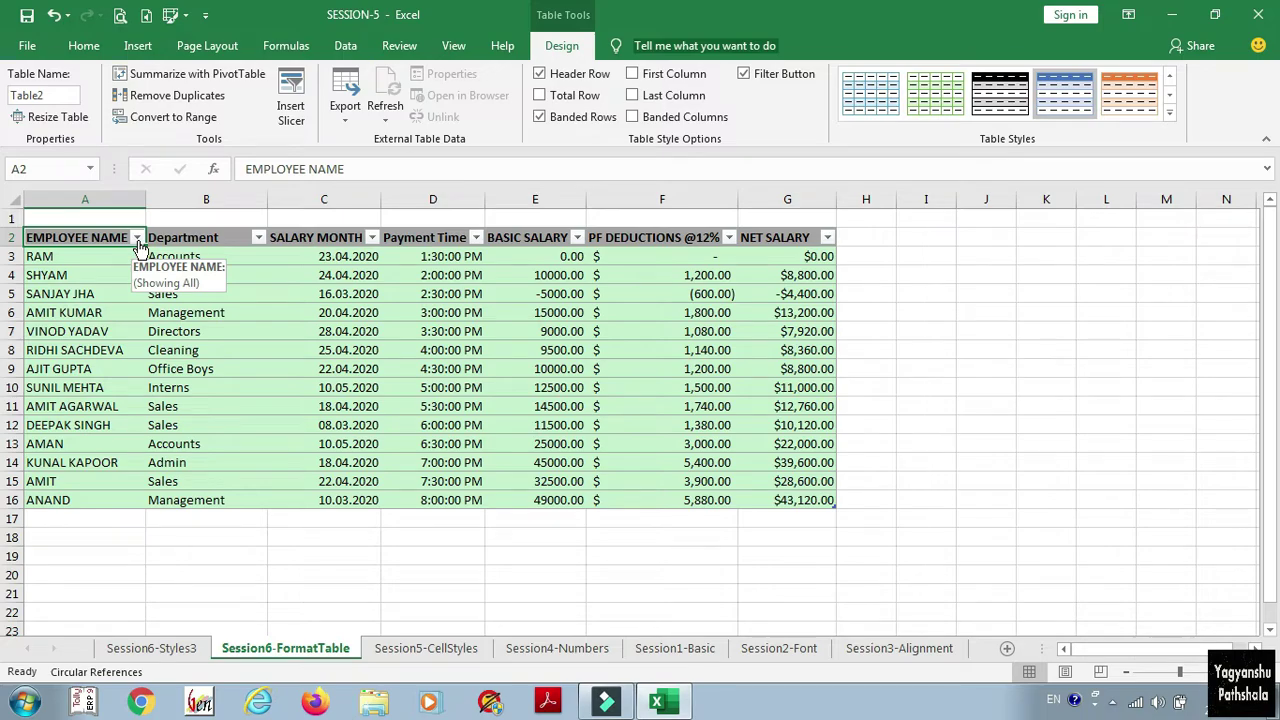
Insert a slicer for the Department column and place it beside the table over columns H to J.
{"action": "left_click", "coordinate": [291, 112]}
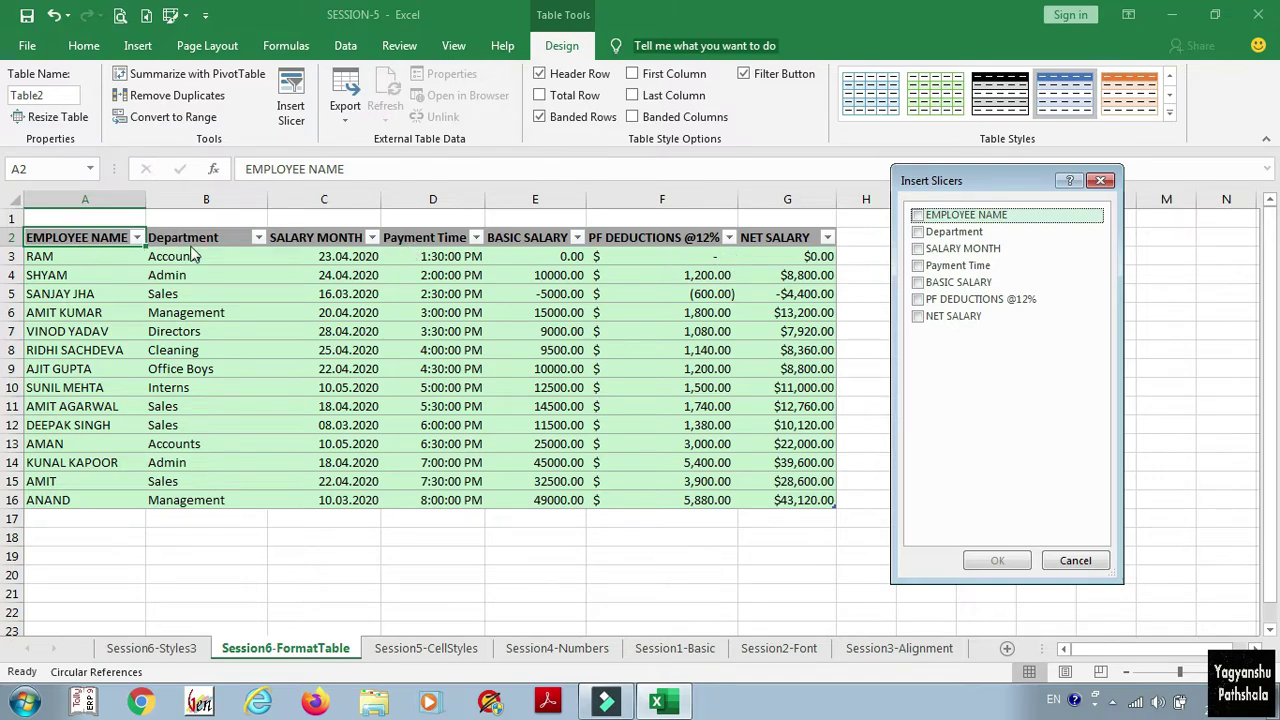
{"action": "left_click", "coordinate": [917, 232]}
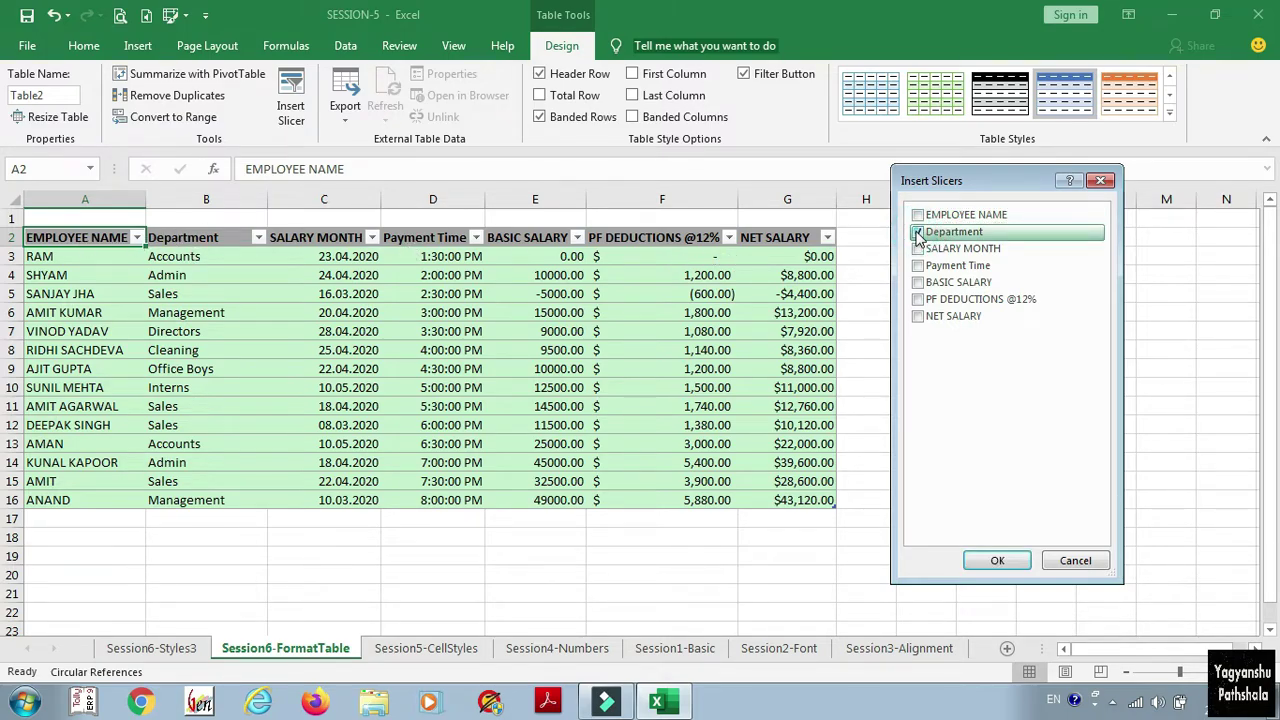
{"action": "left_click", "coordinate": [988, 562]}
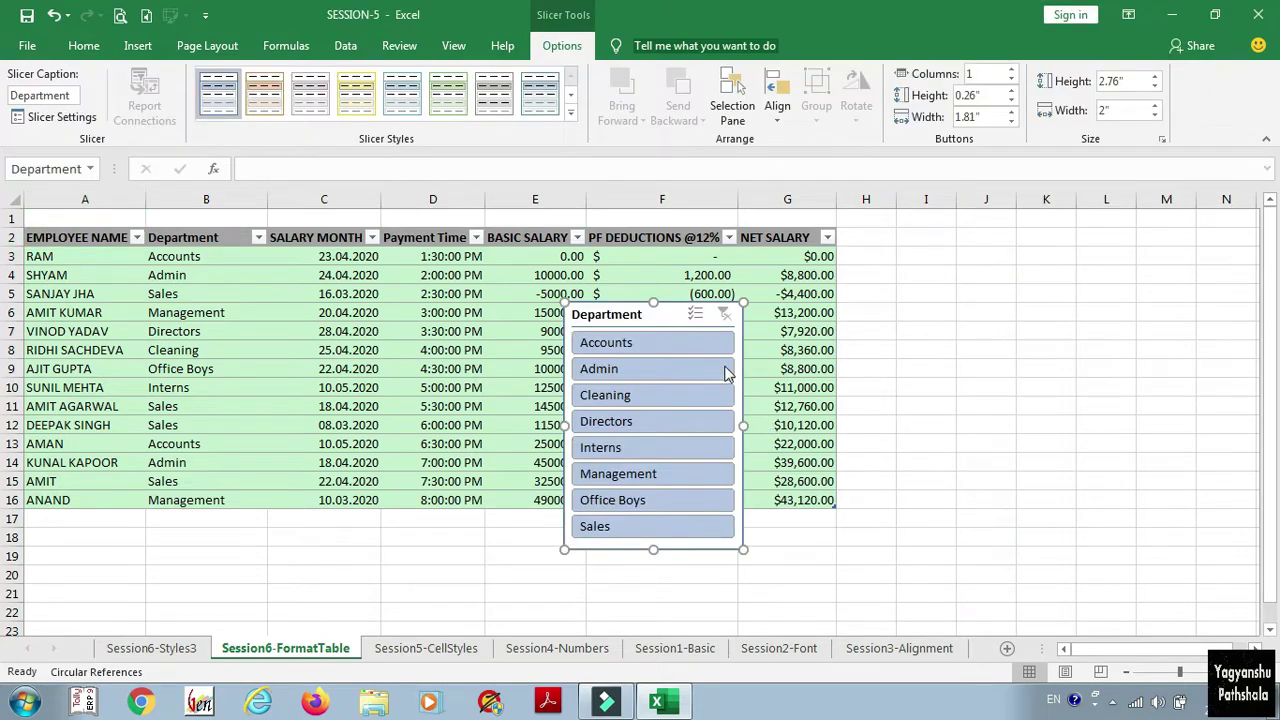
{"action": "left_click_drag", "start_coordinate": [626, 308], "coordinate": [917, 233]}
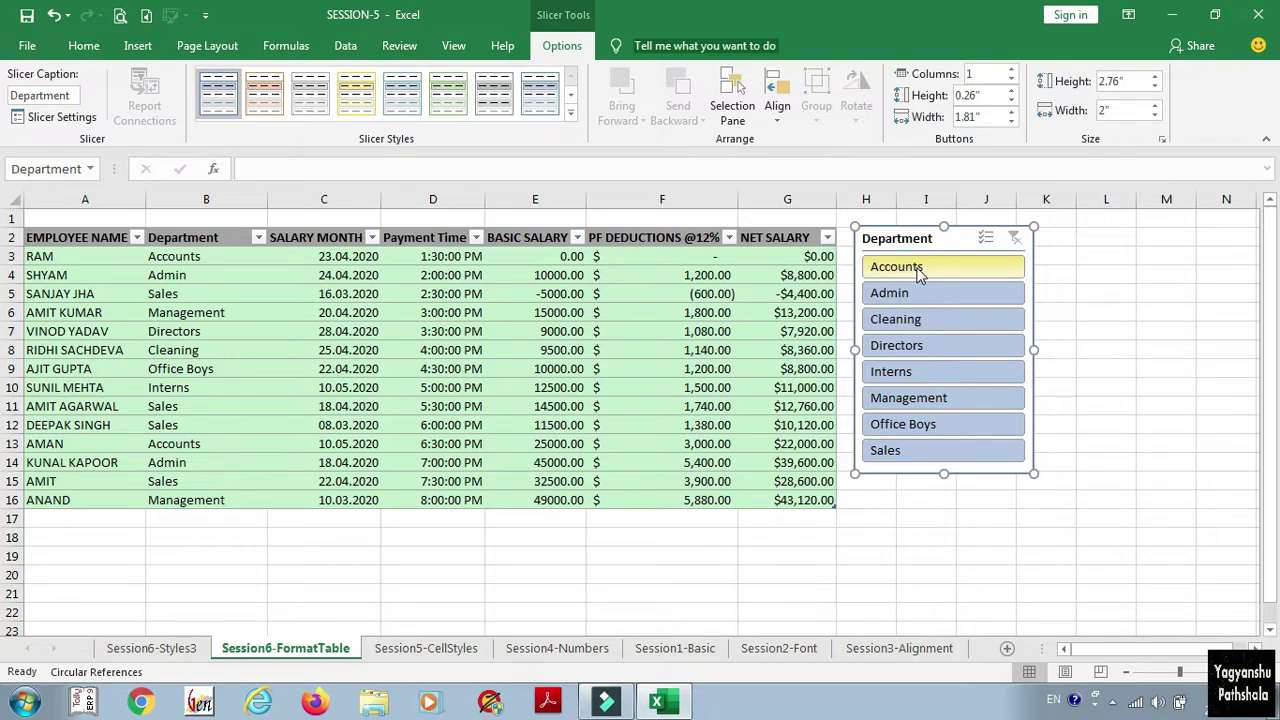
Filter the table with the Department slicer by Accounts, Admin and Directors in turn.
{"action": "left_click", "coordinate": [920, 270]}
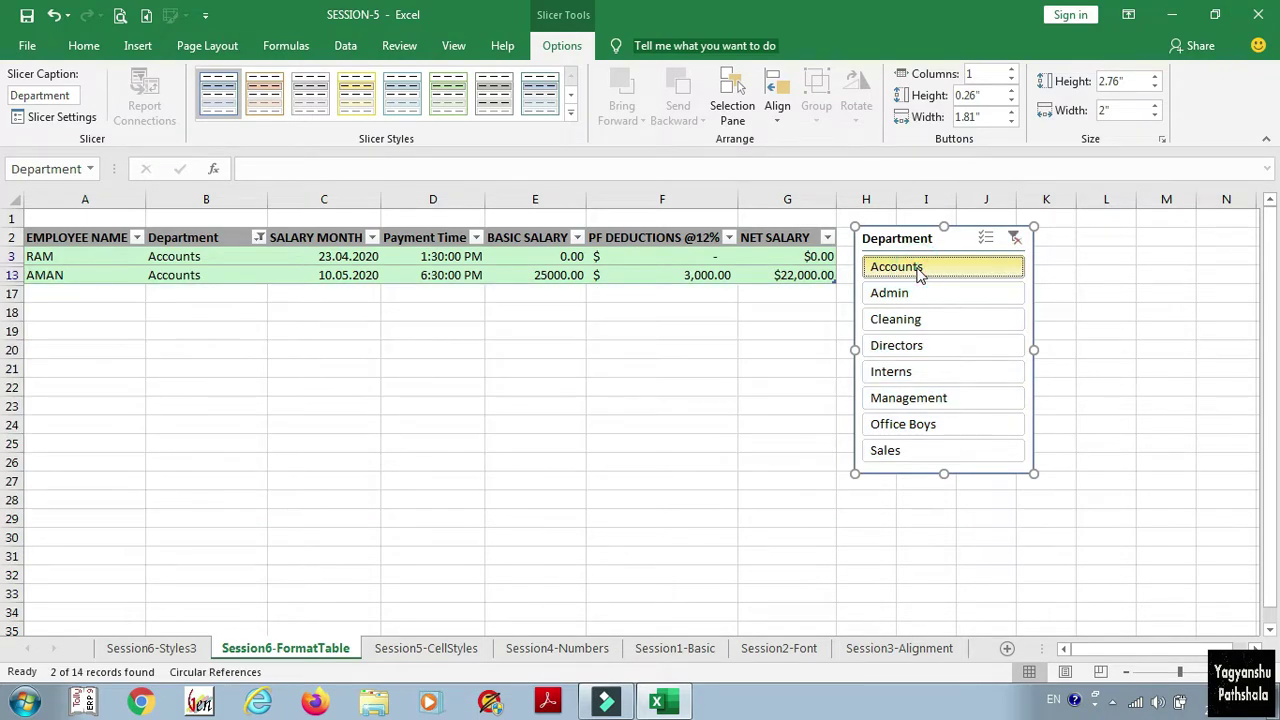
{"action": "left_click", "coordinate": [918, 292]}
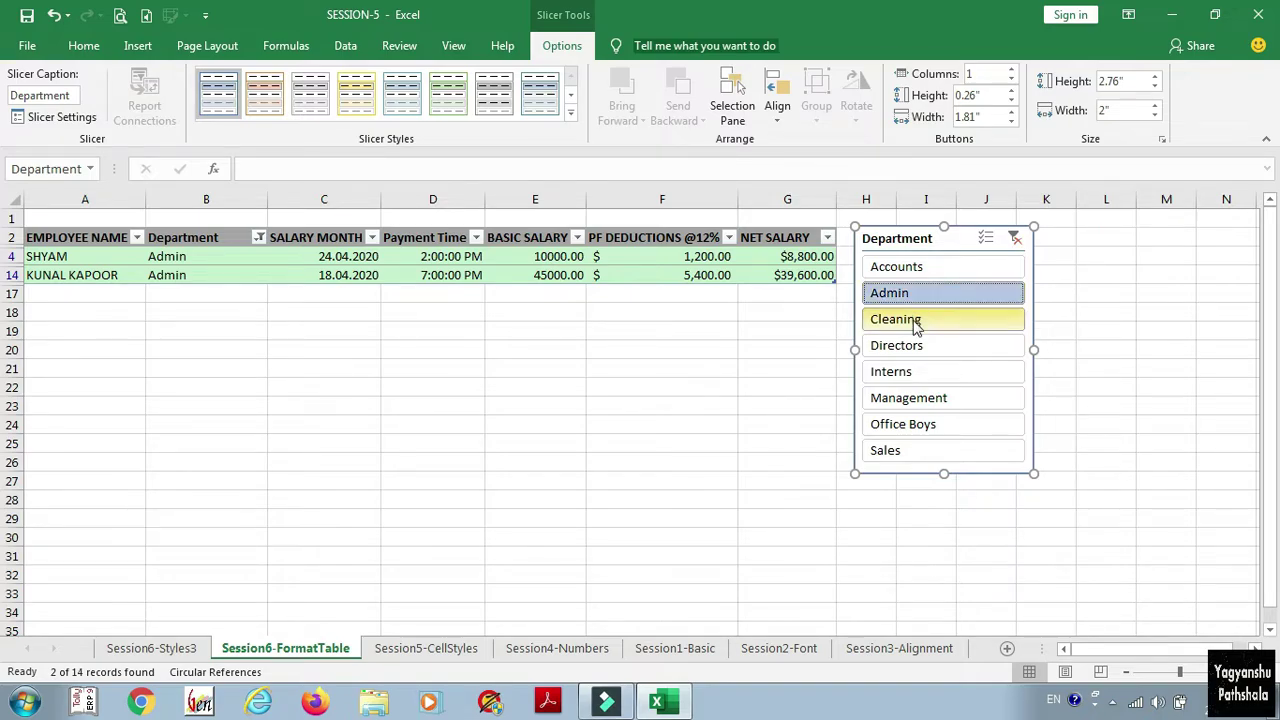
{"action": "left_click", "coordinate": [912, 347]}
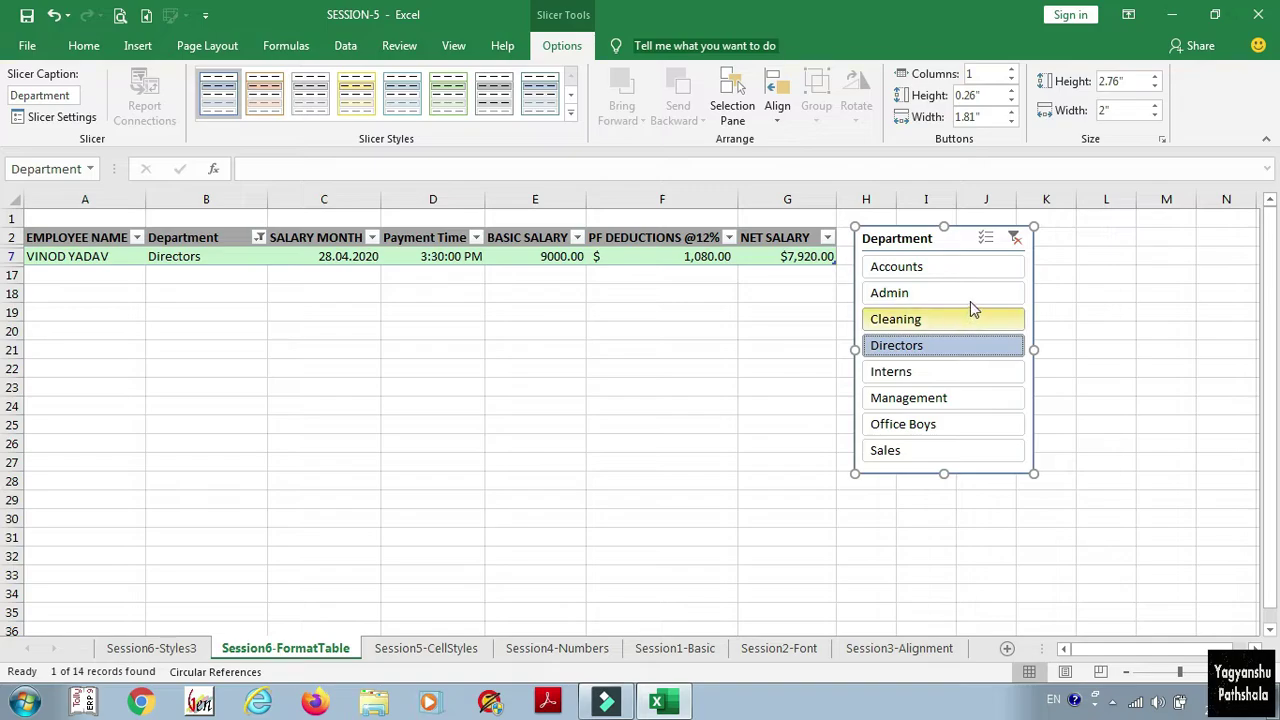
Clear the Department slicer's filter and delete the slicer.
{"action": "left_click", "coordinate": [1016, 240]}
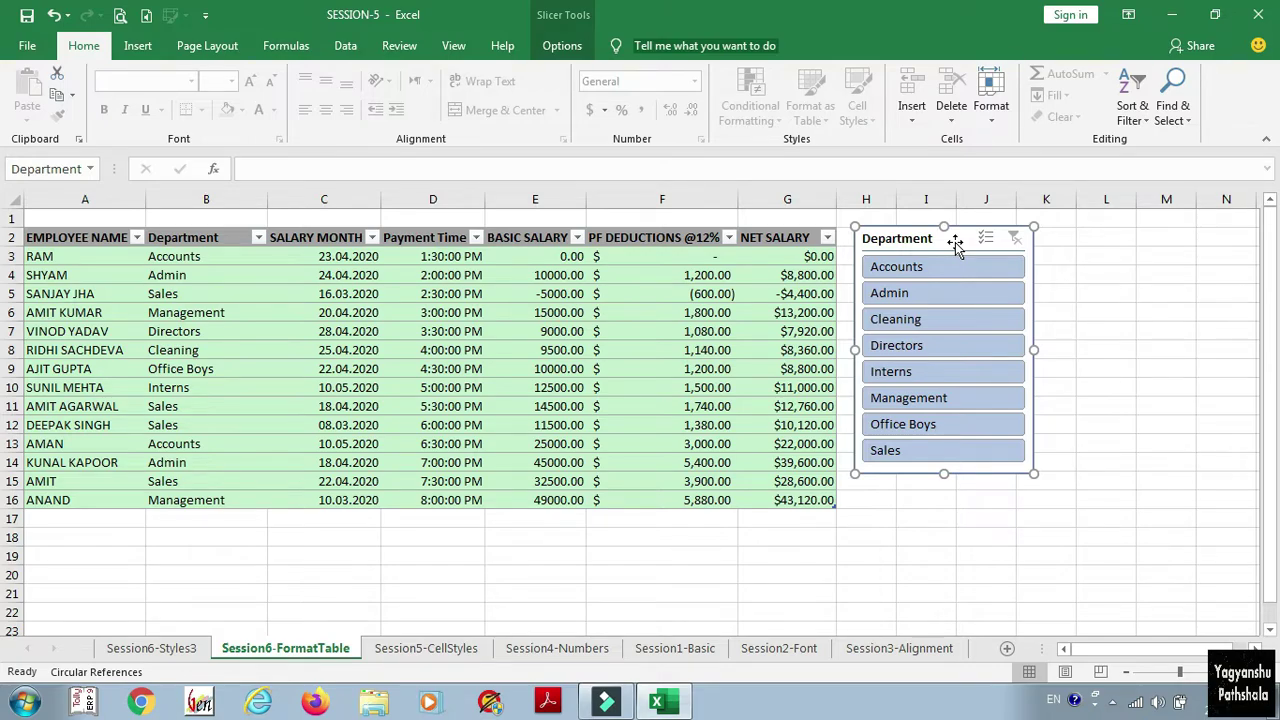
{"action": "key", "text": "Delete"}
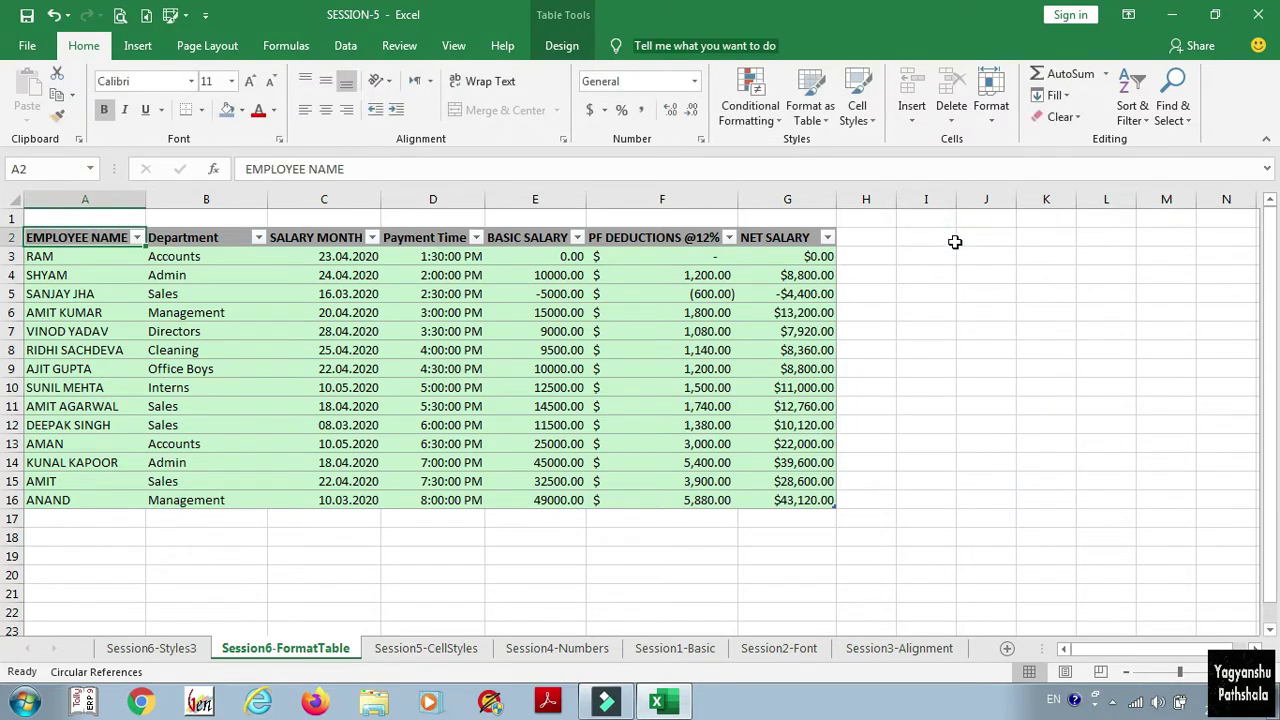
View the settings for exporting the table to a SharePoint list, and dismiss them without exporting.
{"action": "left_click", "coordinate": [560, 46]}
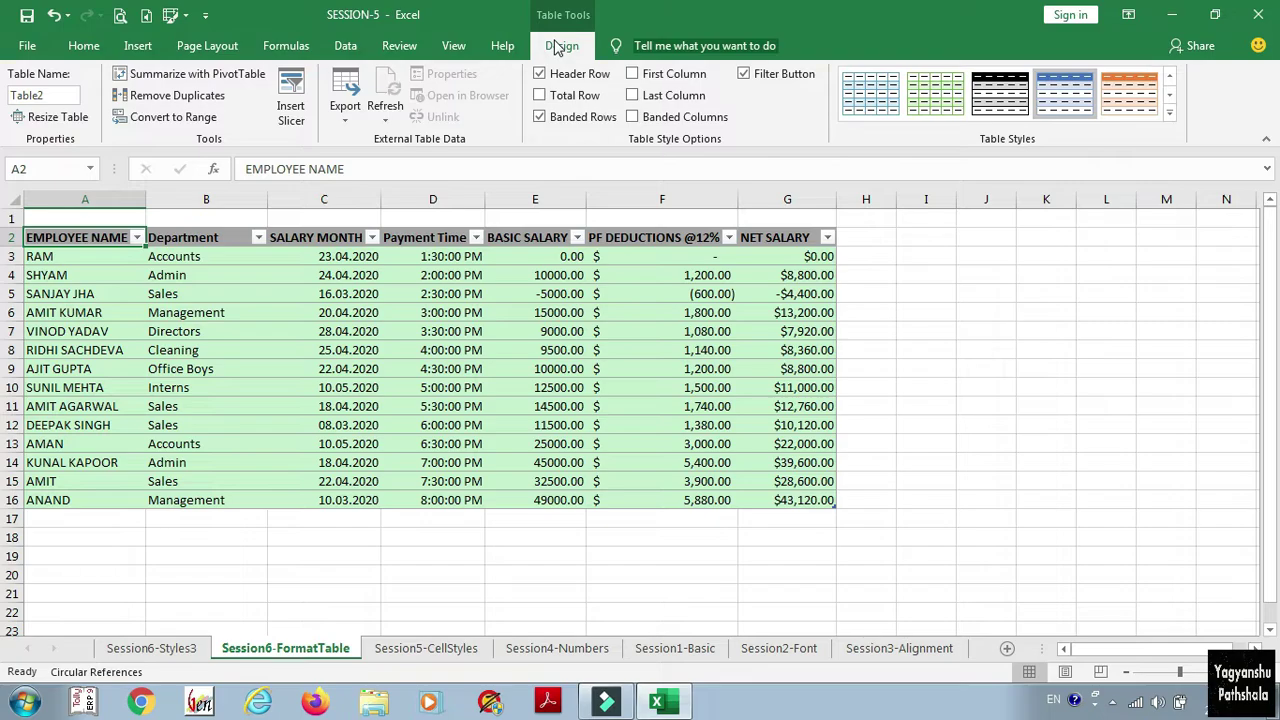
{"action": "left_click", "coordinate": [343, 112]}
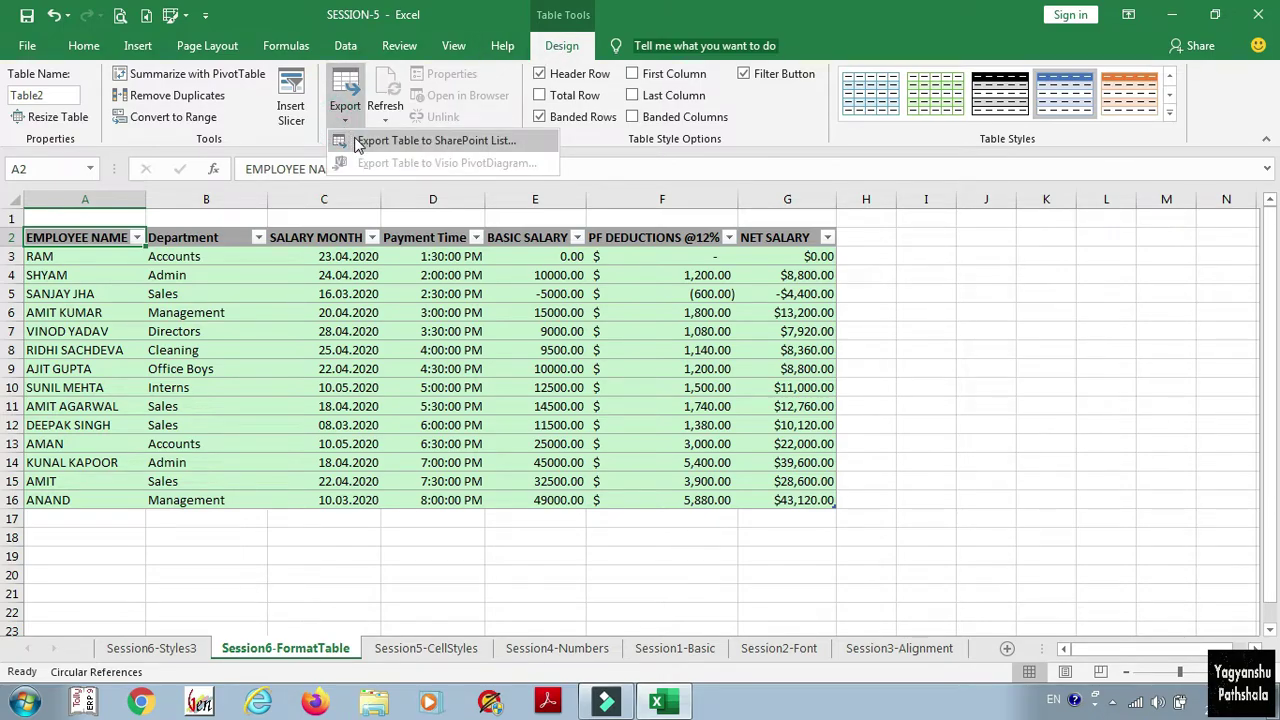
{"action": "left_click", "coordinate": [358, 142]}
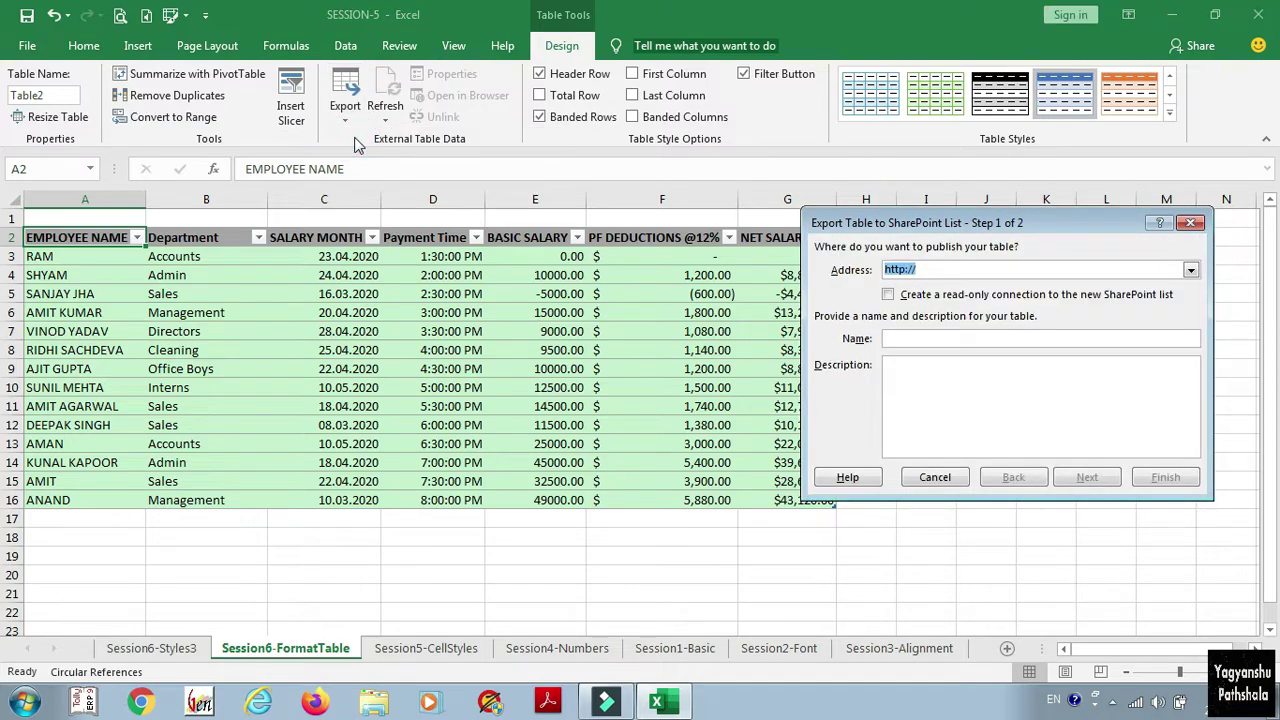
{"action": "key", "text": "Escape"}
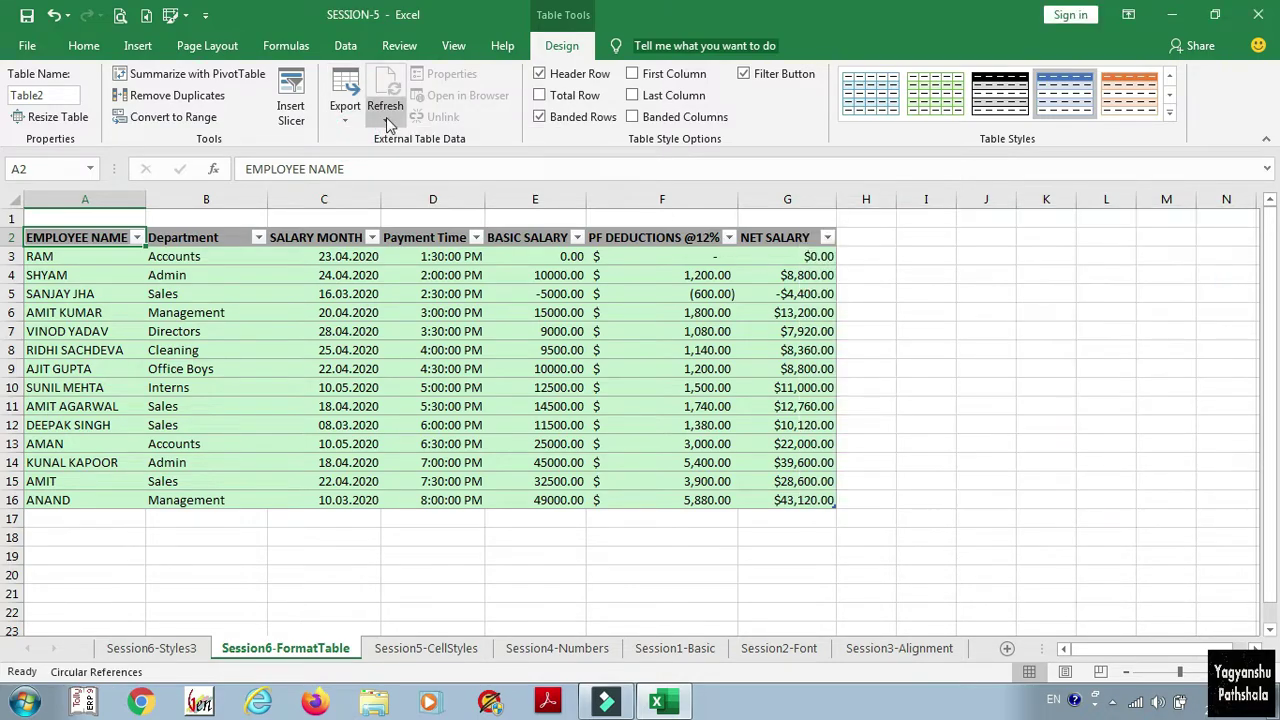
Run Refresh All on the workbook's data from within the salary table.
{"action": "left_click", "coordinate": [387, 120]}
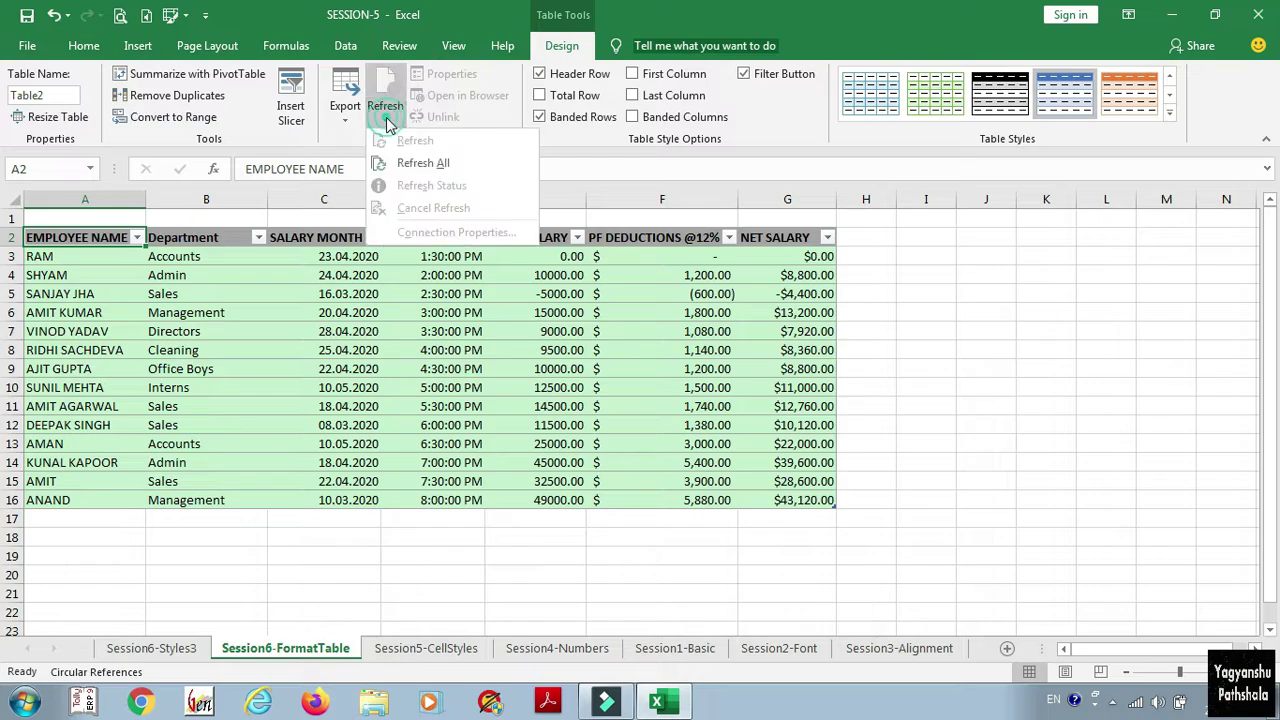
{"action": "left_click", "coordinate": [325, 320]}
{"action": "left_click", "coordinate": [320, 278]}
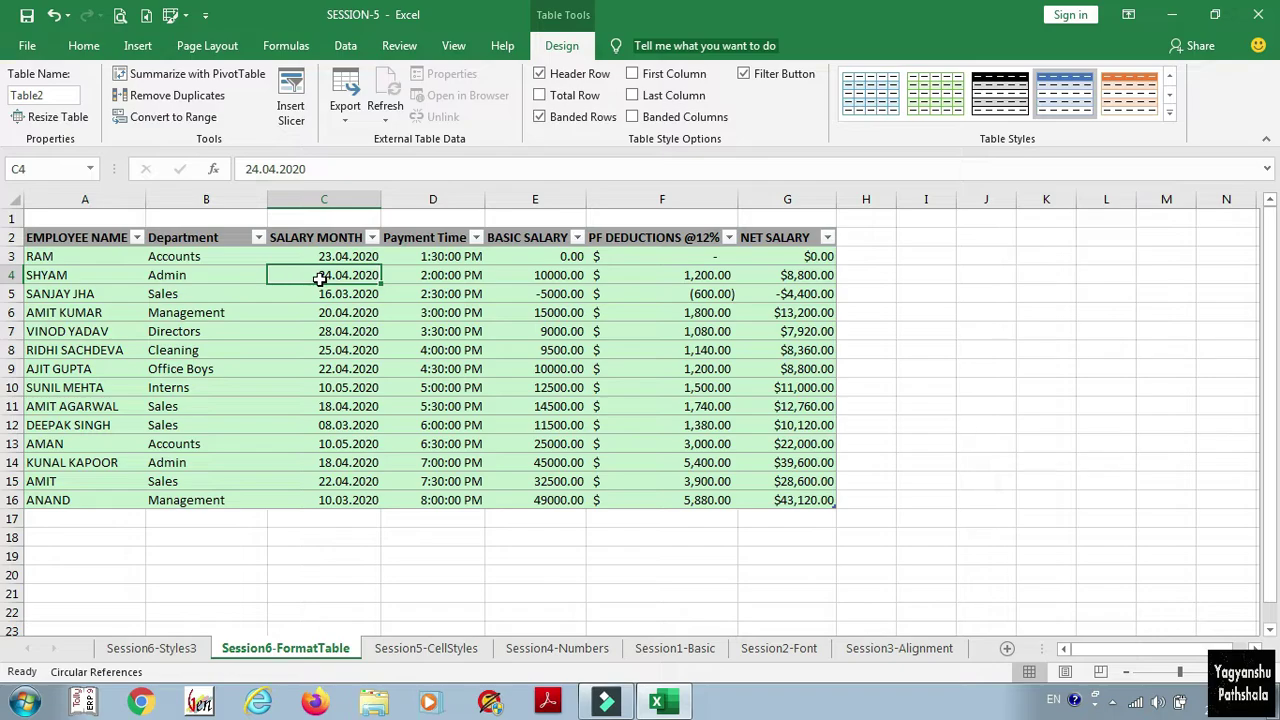
{"action": "left_click", "coordinate": [385, 118]}
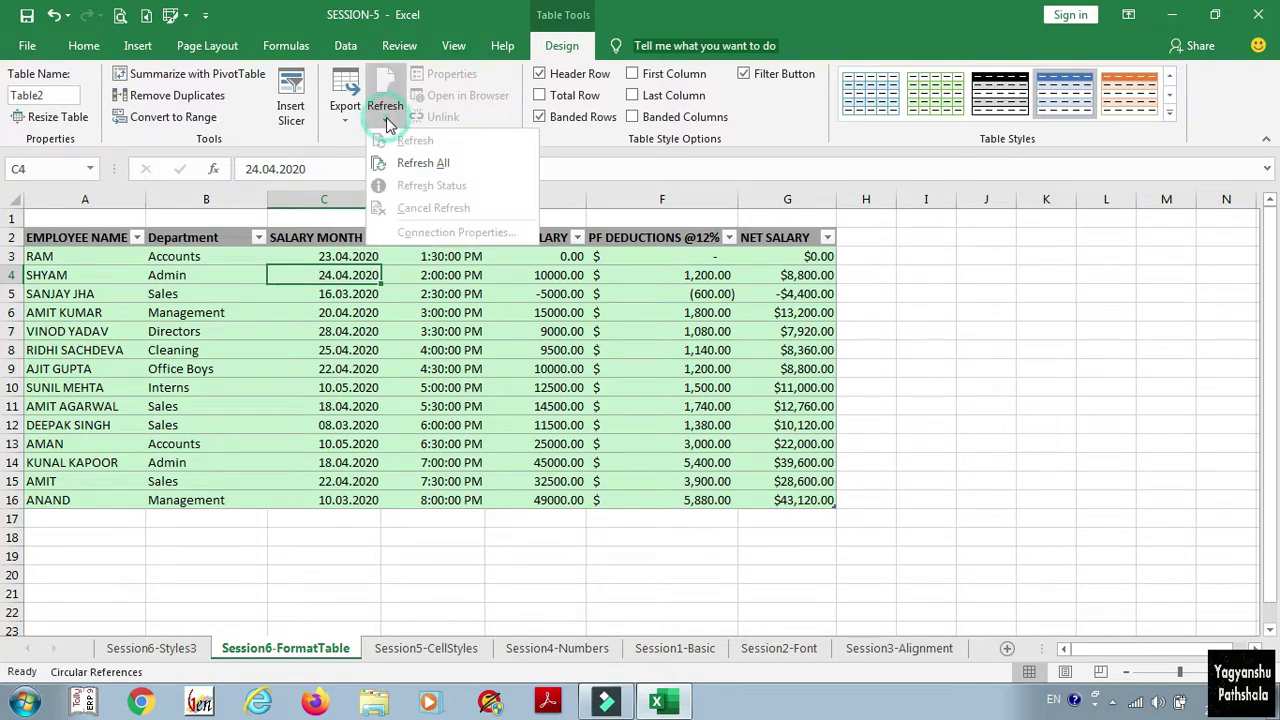
{"action": "left_click", "coordinate": [388, 165]}
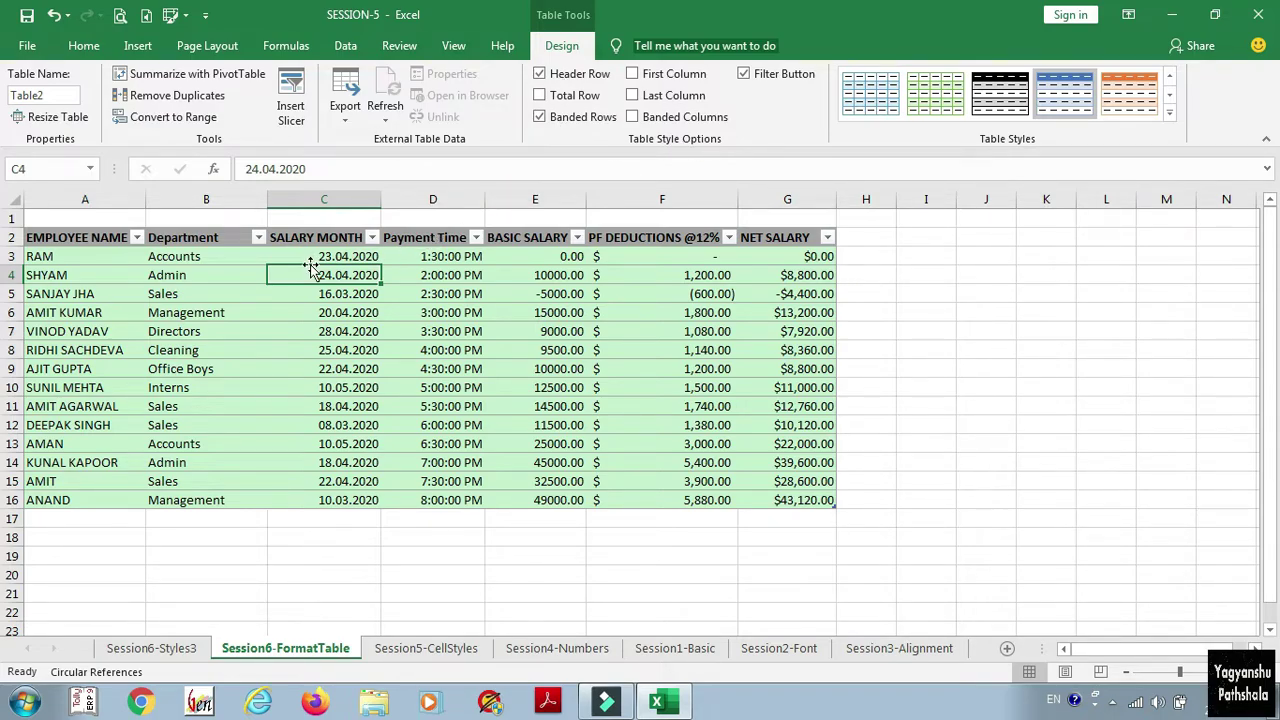
Hide and restore the table's header row, and turn on its total row.
{"action": "left_click", "coordinate": [541, 75]}
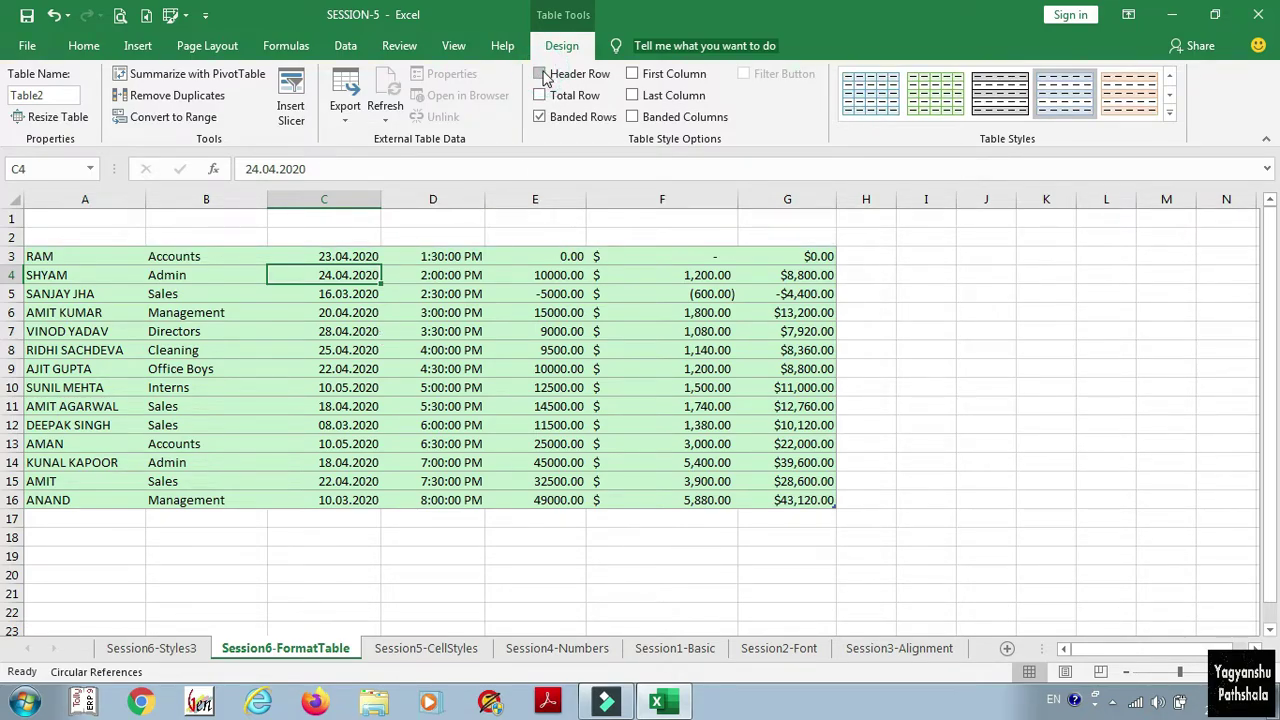
{"action": "left_click", "coordinate": [541, 75]}
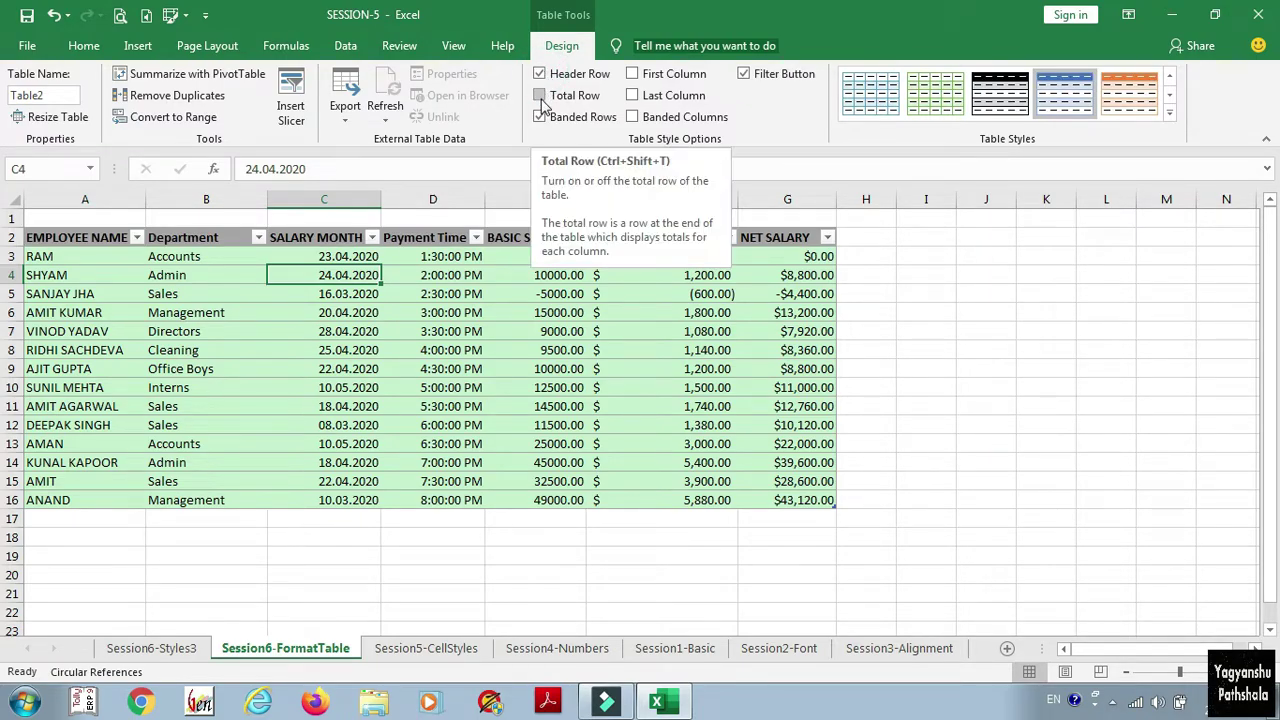
{"action": "left_click", "coordinate": [540, 96]}
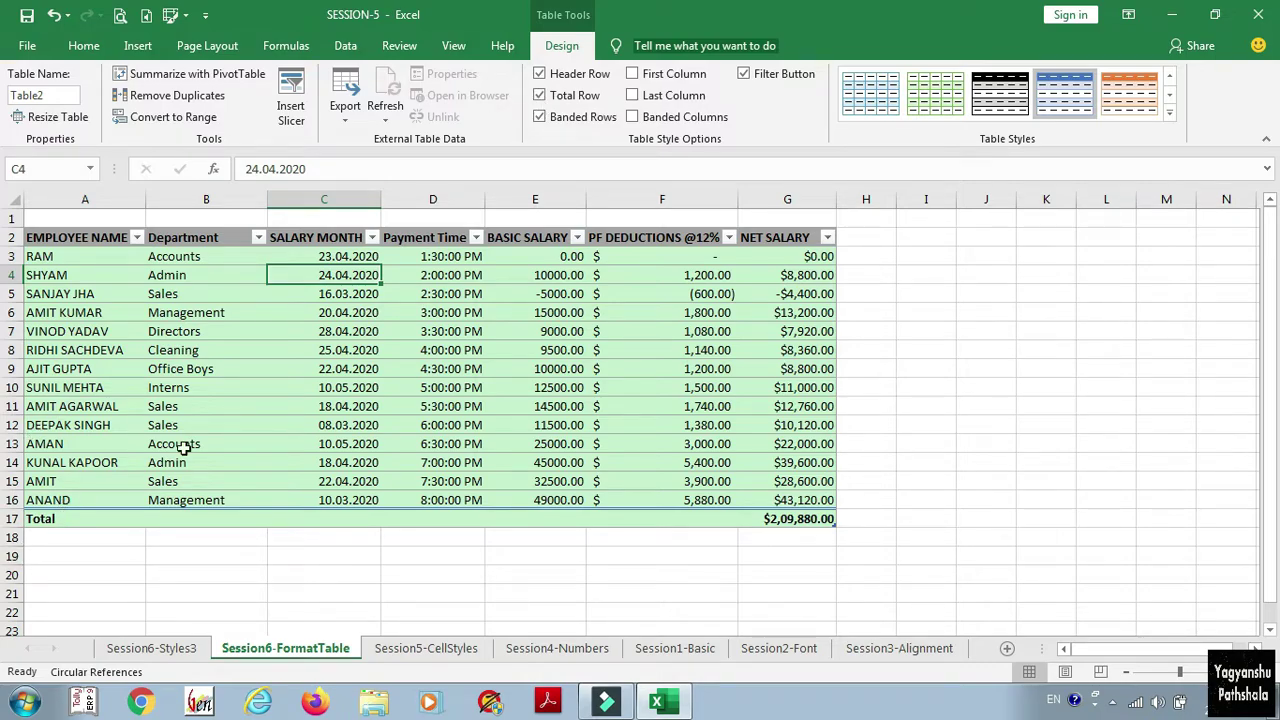
{"action": "left_click", "coordinate": [540, 96]}
Set the BASIC SALARY column's cell in the total row to Average.
{"action": "left_click", "coordinate": [547, 520]}
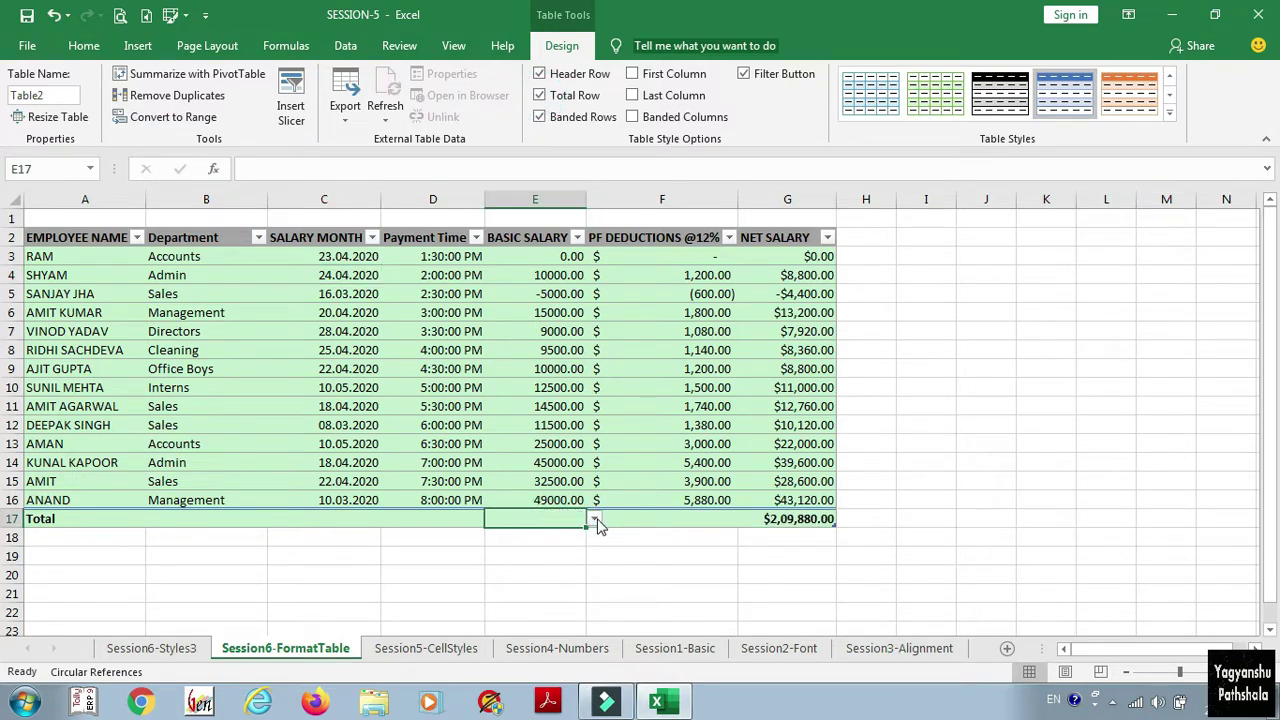
{"action": "left_click", "coordinate": [594, 519]}
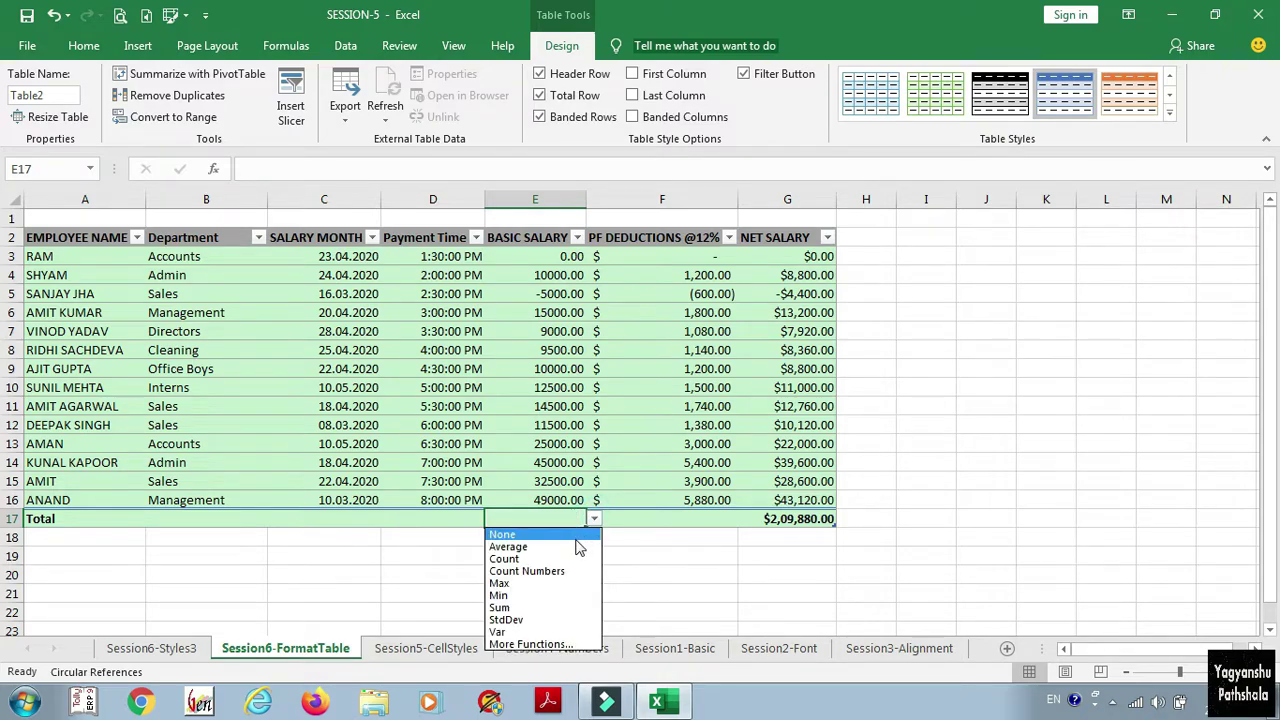
{"action": "left_click", "coordinate": [577, 547]}
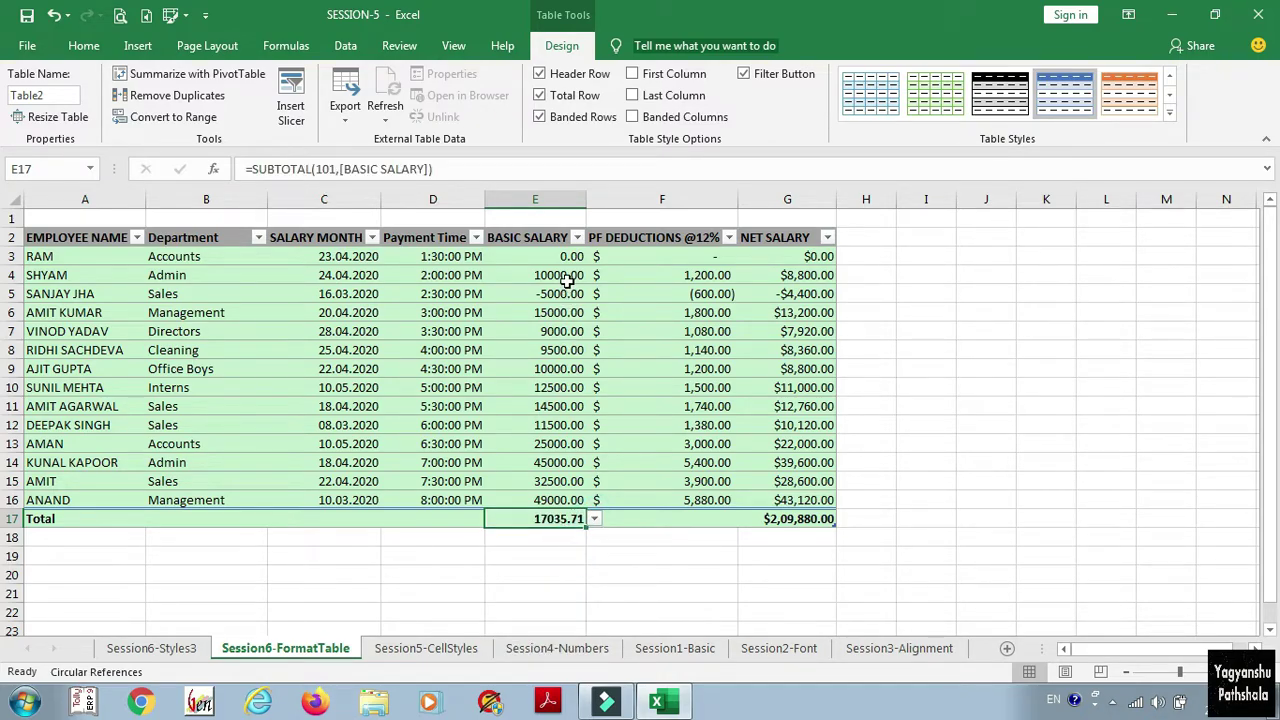
Switch the BASIC SALARY cell in the total row through Count Numbers, Max and Min, ending with Sum.
{"action": "left_click", "coordinate": [594, 519]}
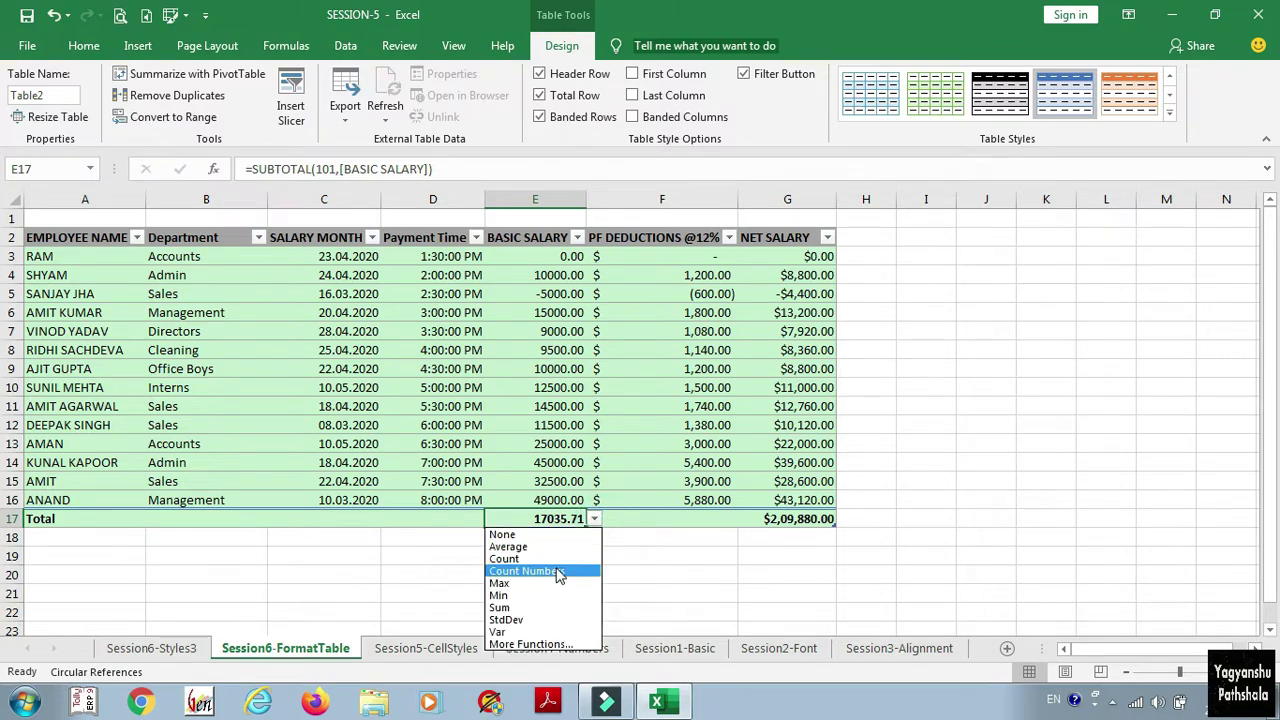
{"action": "left_click", "coordinate": [559, 573]}
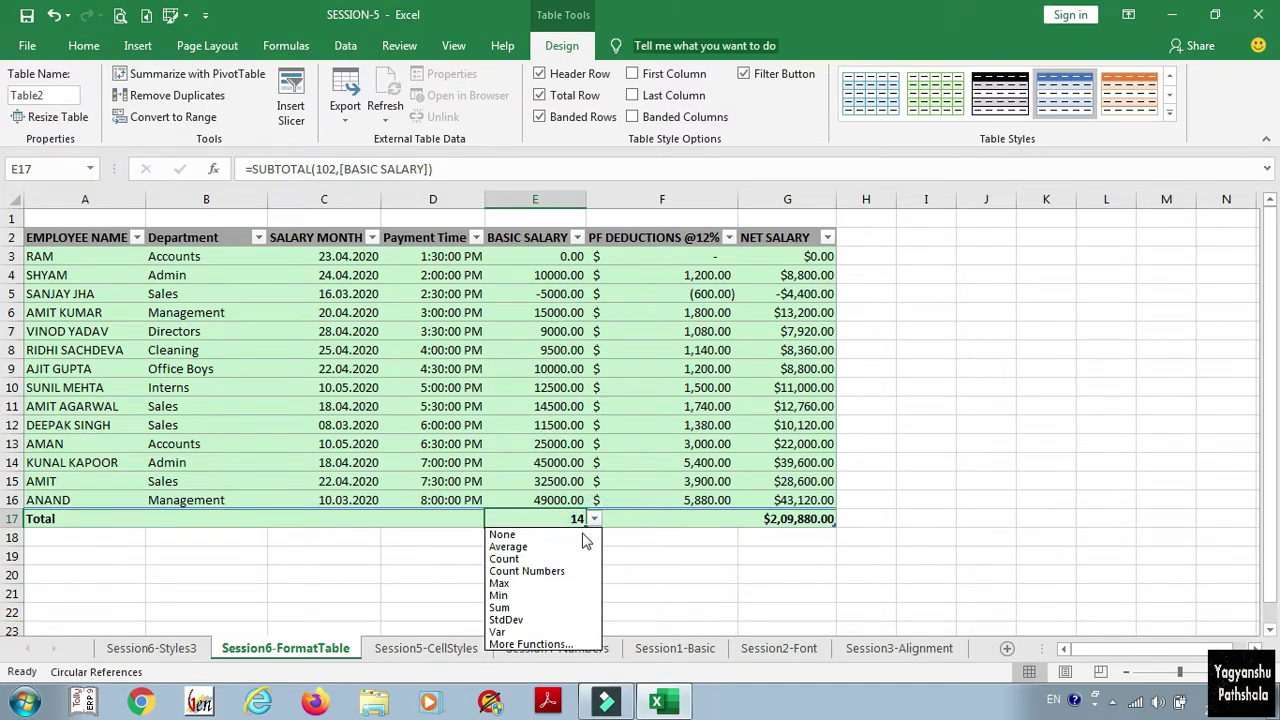
{"action": "left_click", "coordinate": [572, 585]}
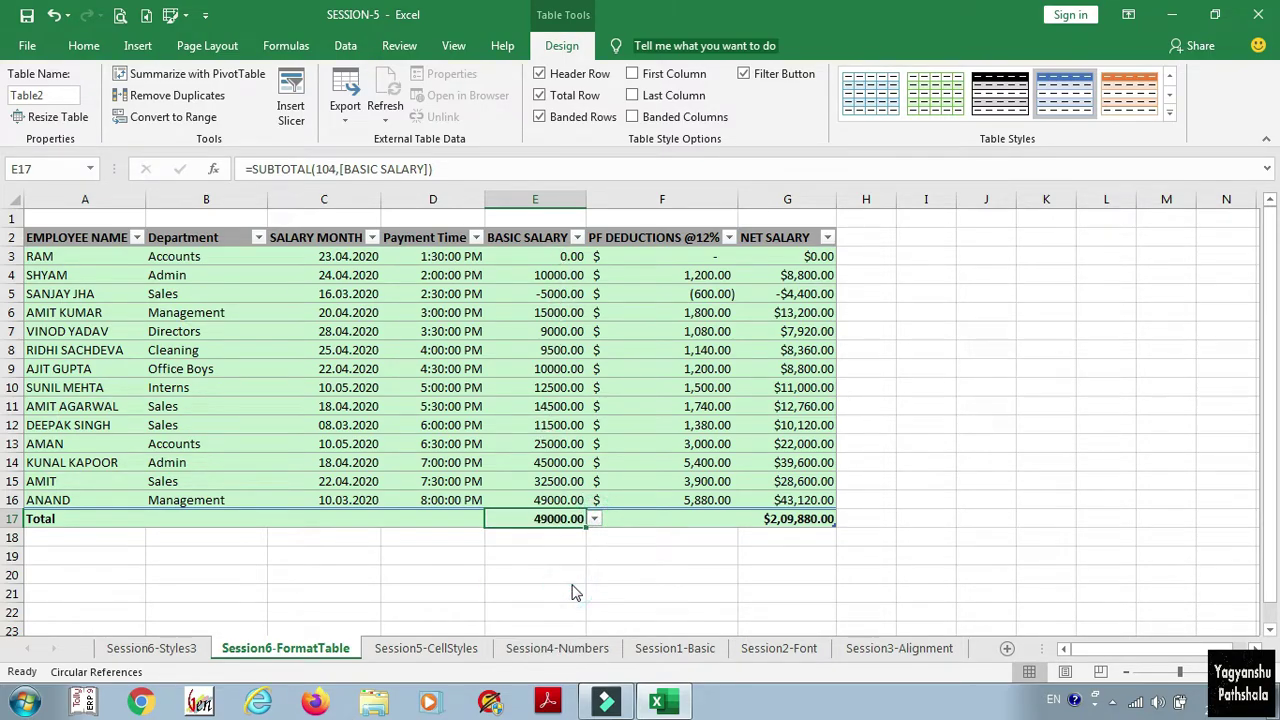
{"action": "left_click", "coordinate": [594, 518]}
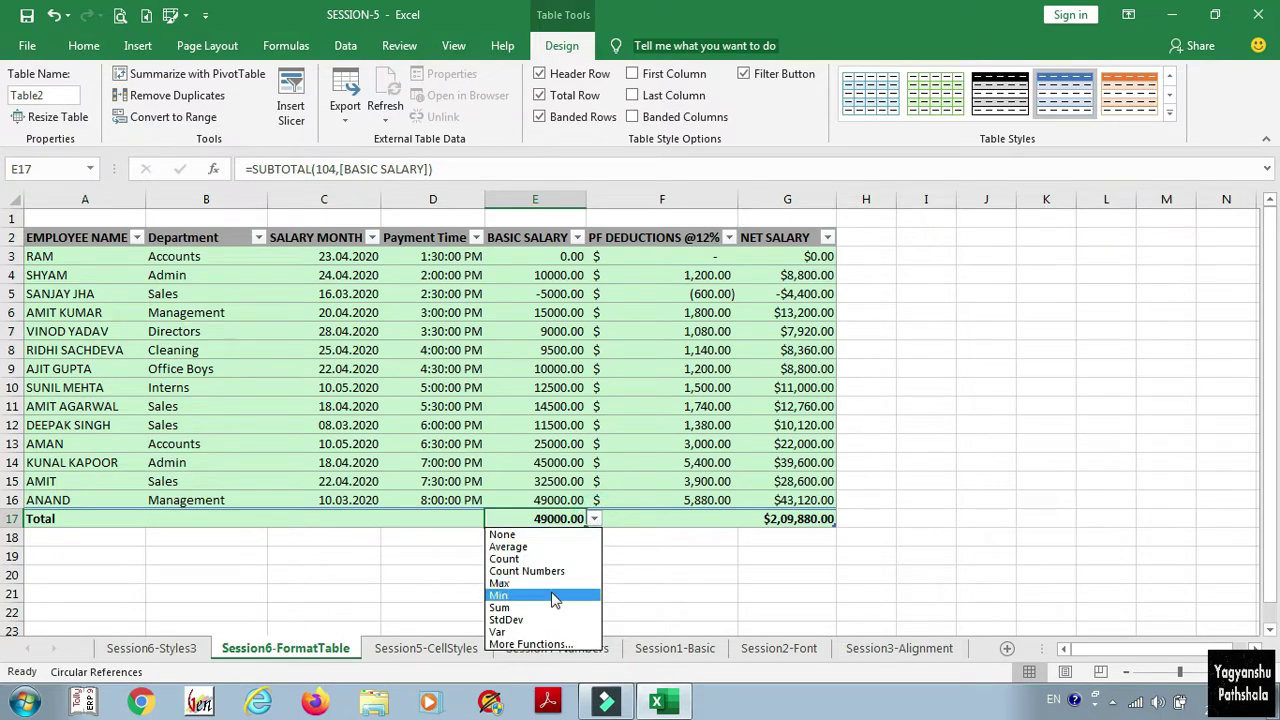
{"action": "left_click", "coordinate": [545, 594]}
{"action": "left_click", "coordinate": [594, 519]}
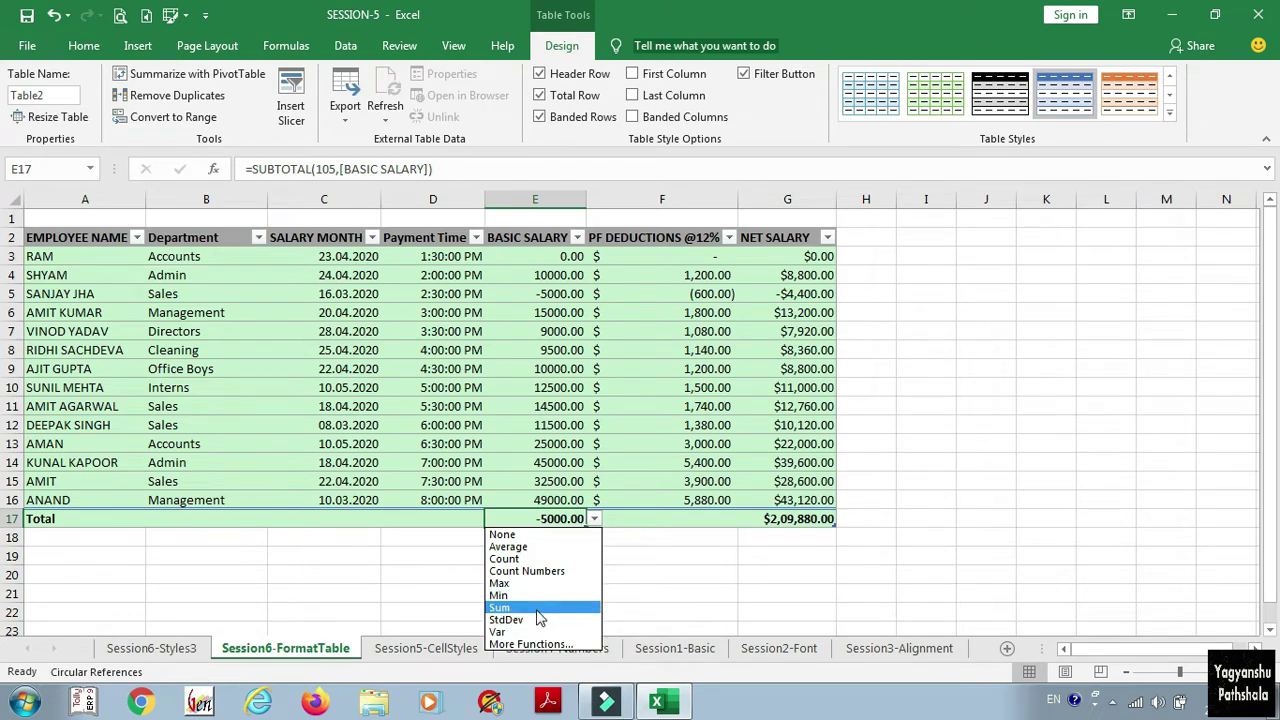
{"action": "left_click", "coordinate": [538, 609]}
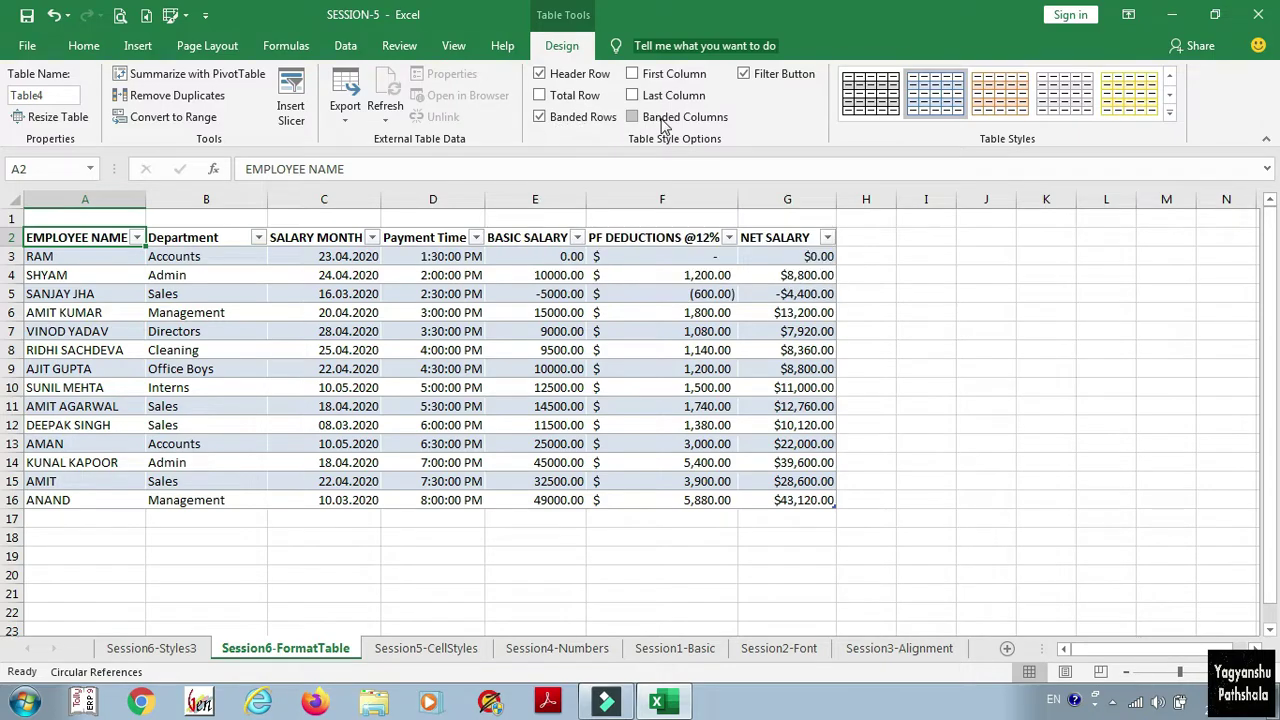
Turn the salary table's banded rows off and back on.
{"action": "left_click", "coordinate": [516, 296]}
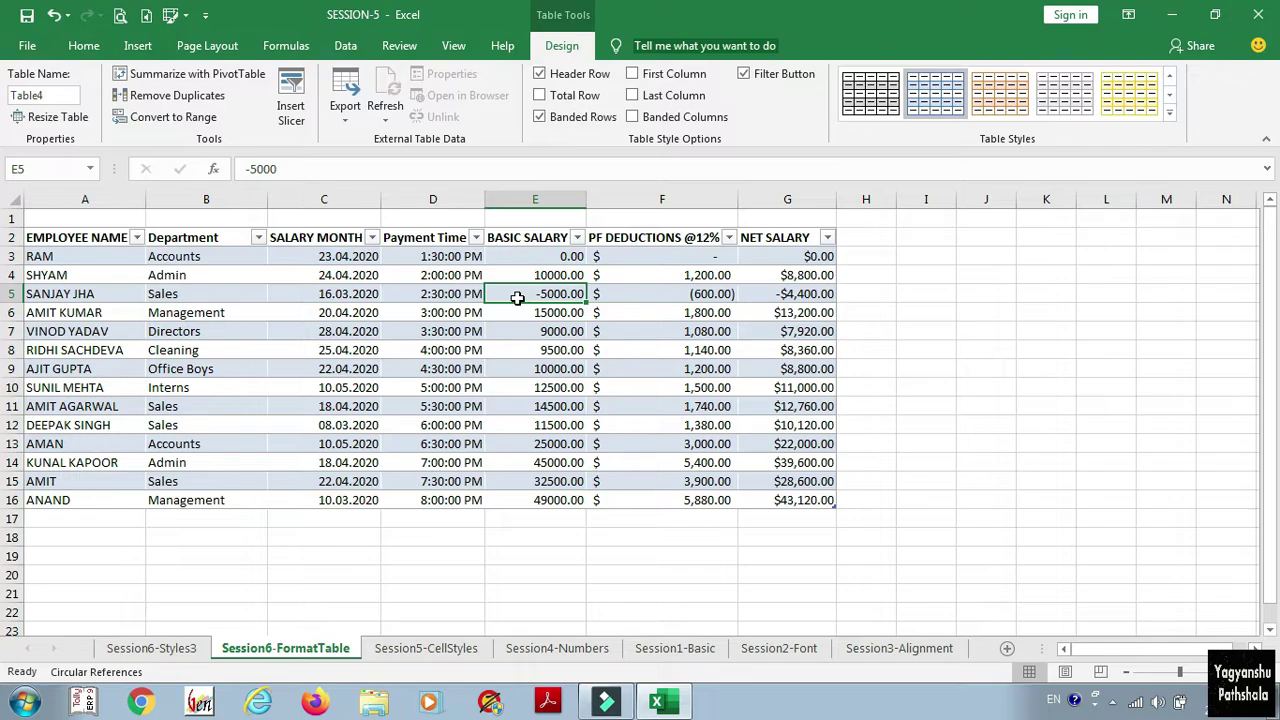
{"action": "left_click", "coordinate": [541, 118]}
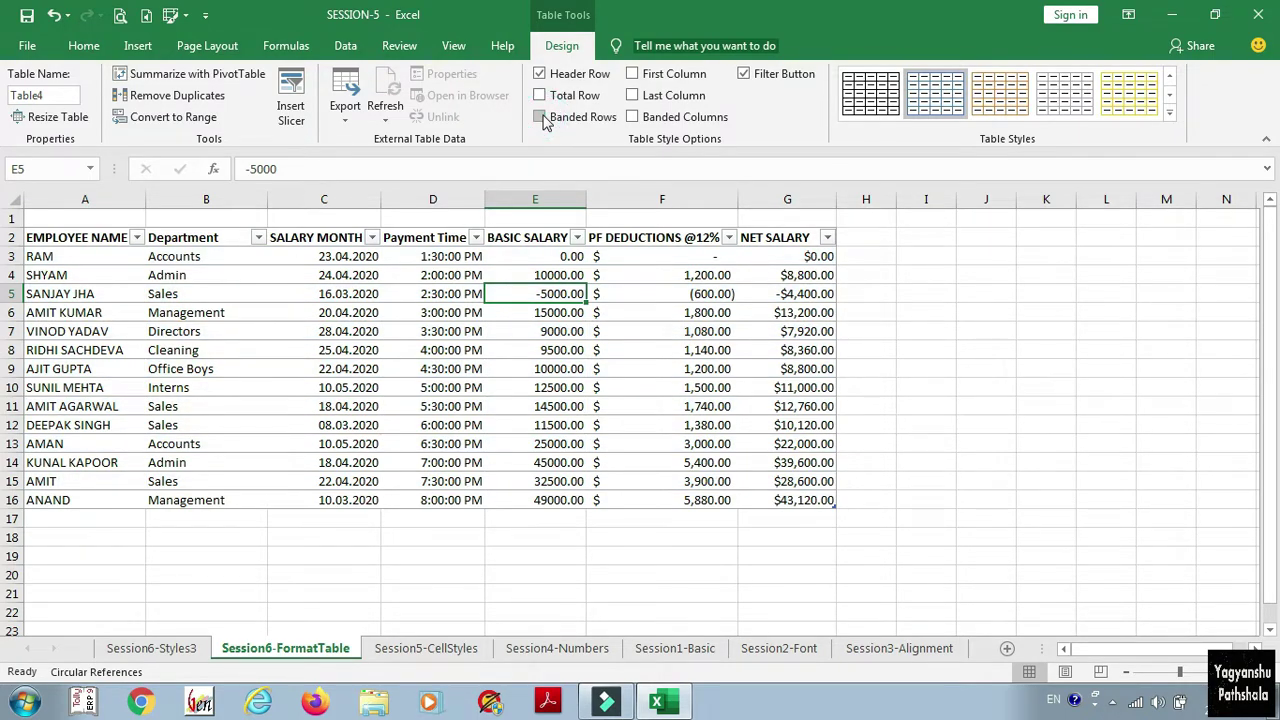
{"action": "left_click", "coordinate": [541, 118]}
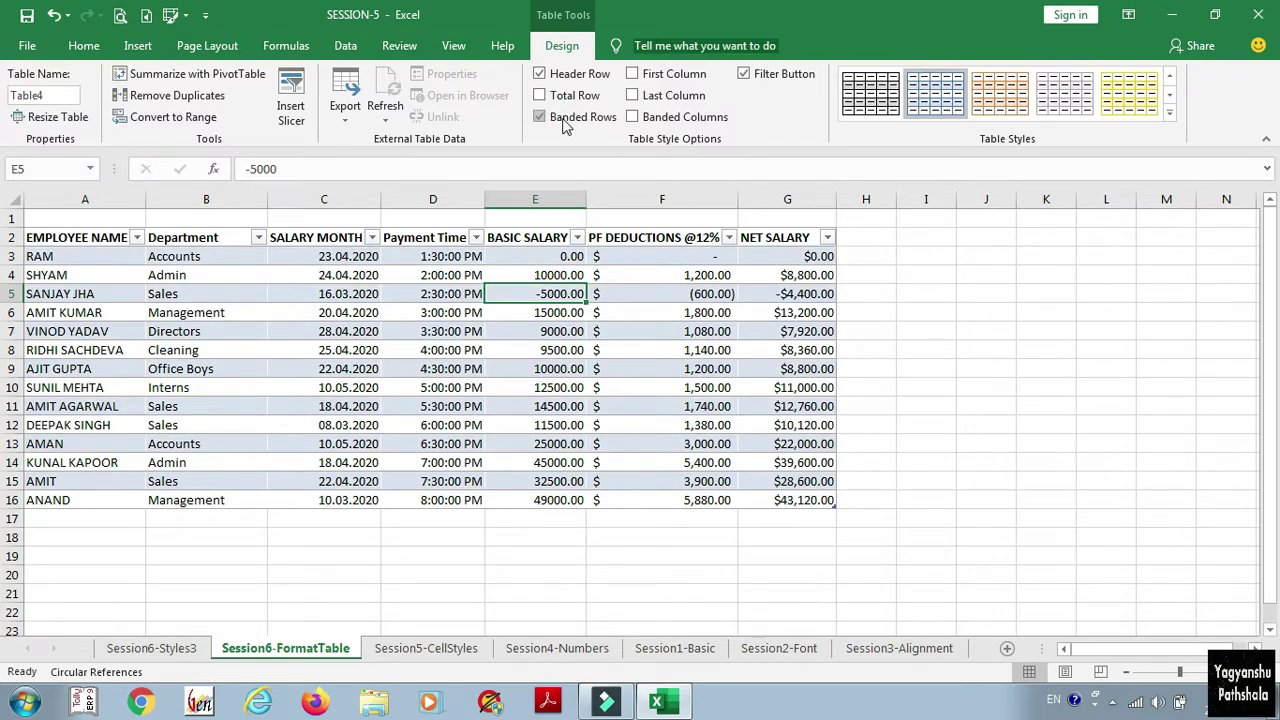
Turn on banded columns and turn off banded rows, switching the column banding off and on to compare.
{"action": "left_click", "coordinate": [636, 118]}
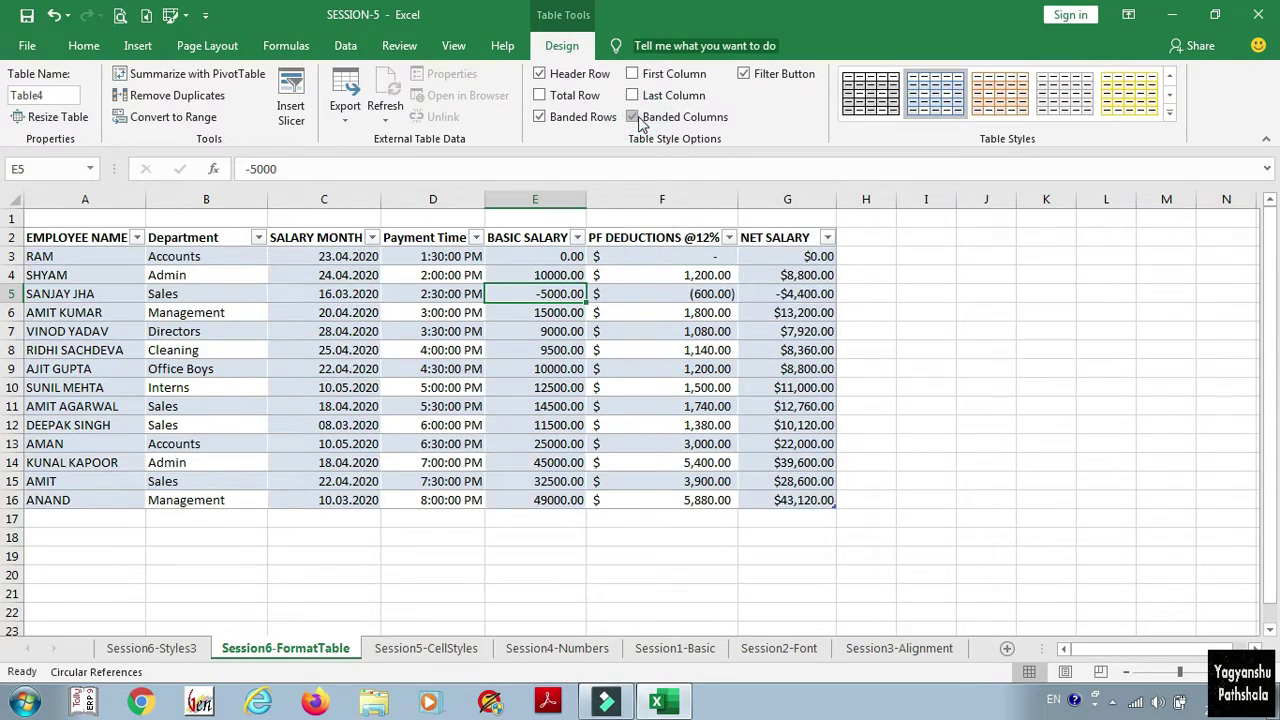
{"action": "left_click", "coordinate": [541, 117]}
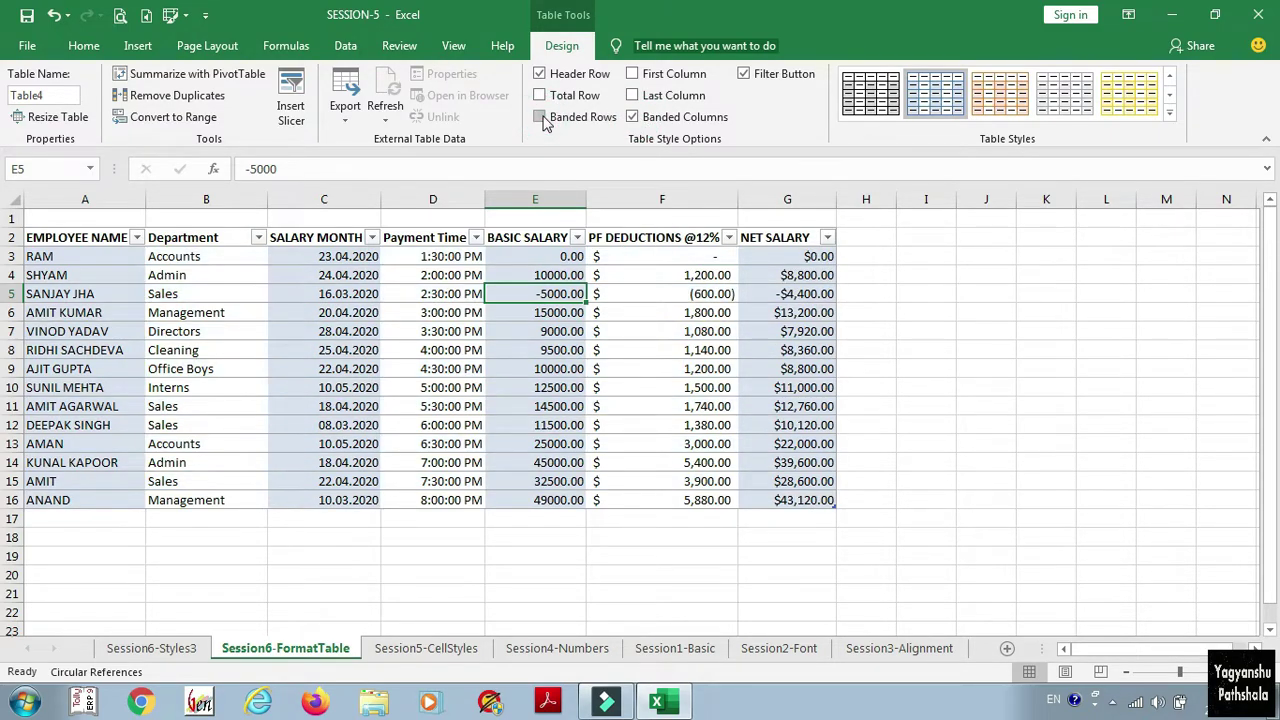
{"action": "left_click", "coordinate": [634, 118]}
{"action": "left_click", "coordinate": [636, 118]}
{"action": "left_click", "coordinate": [636, 118]}
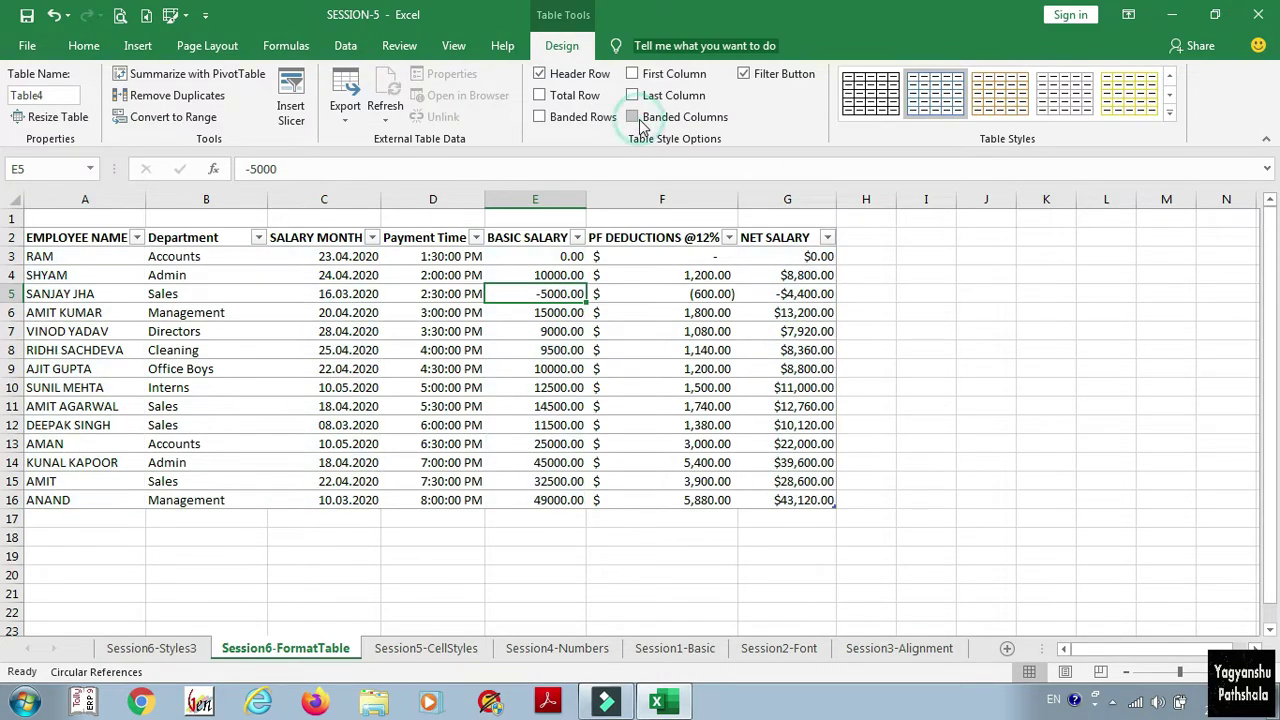
{"action": "left_click", "coordinate": [636, 118]}
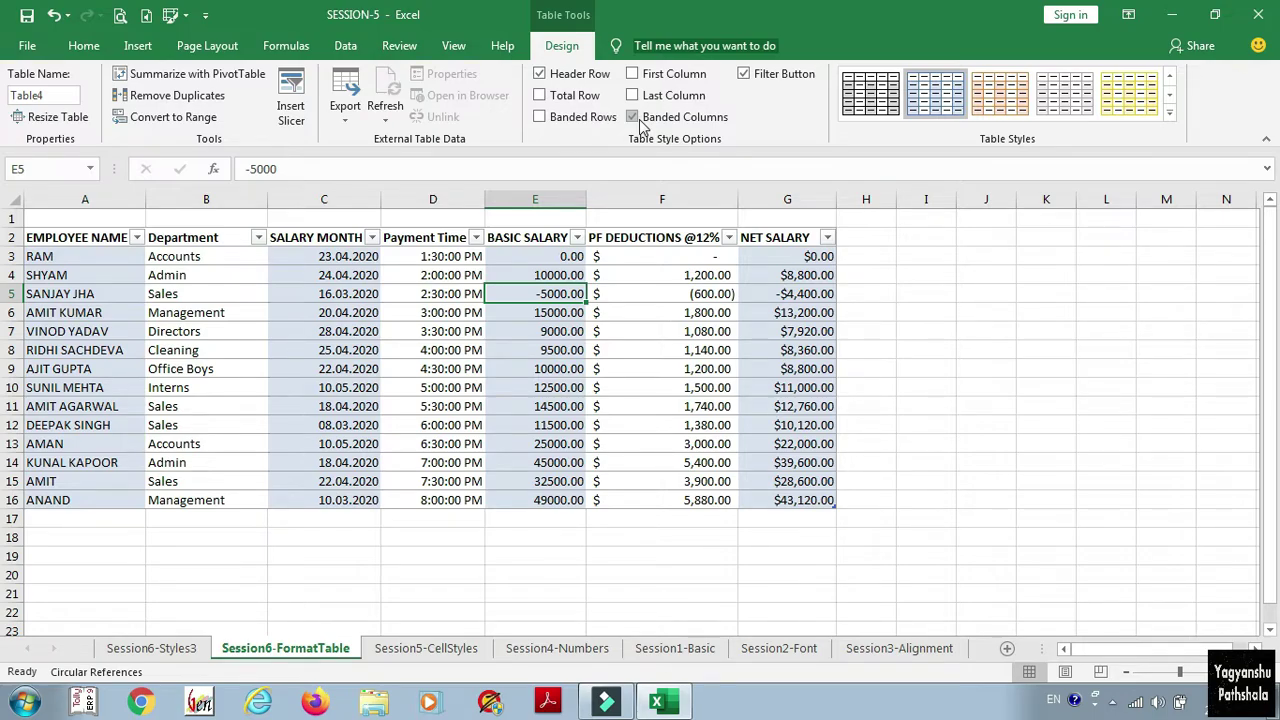
Turn off banded columns and restore banded rows, toggling the row banding once more to compare.
{"action": "left_click", "coordinate": [636, 118]}
{"action": "left_click", "coordinate": [553, 118]}
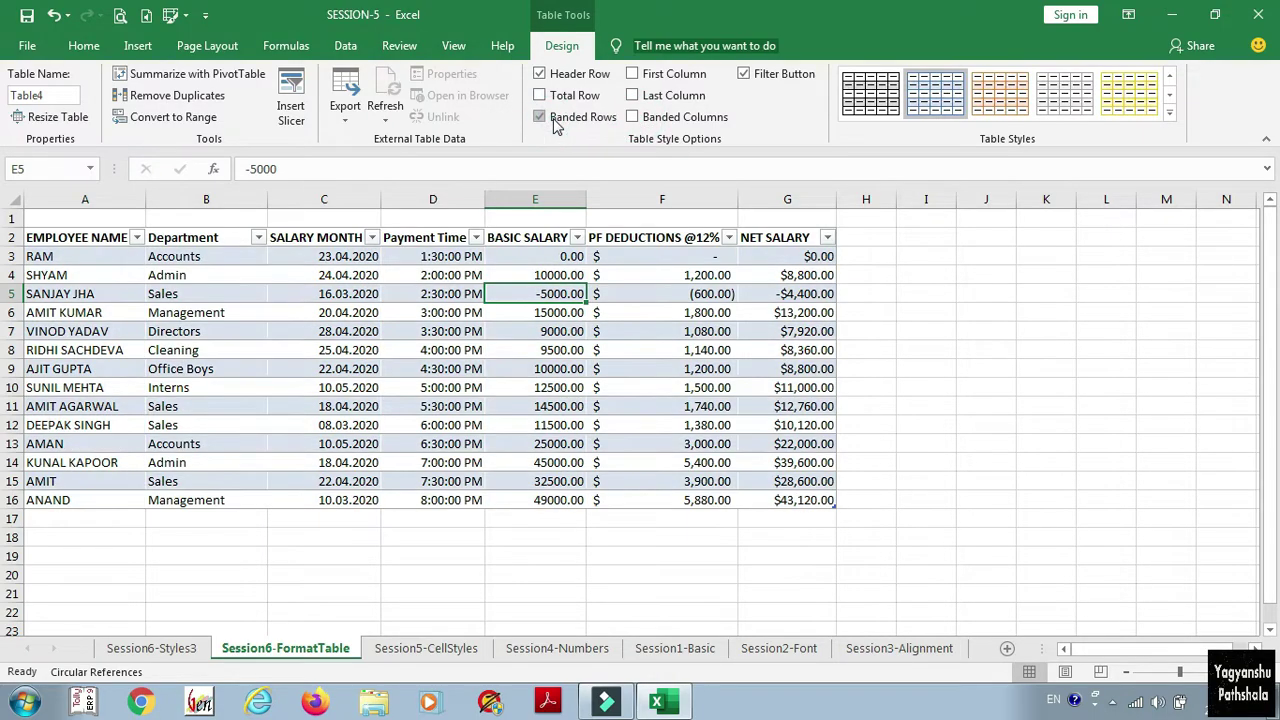
{"action": "left_click", "coordinate": [553, 118]}
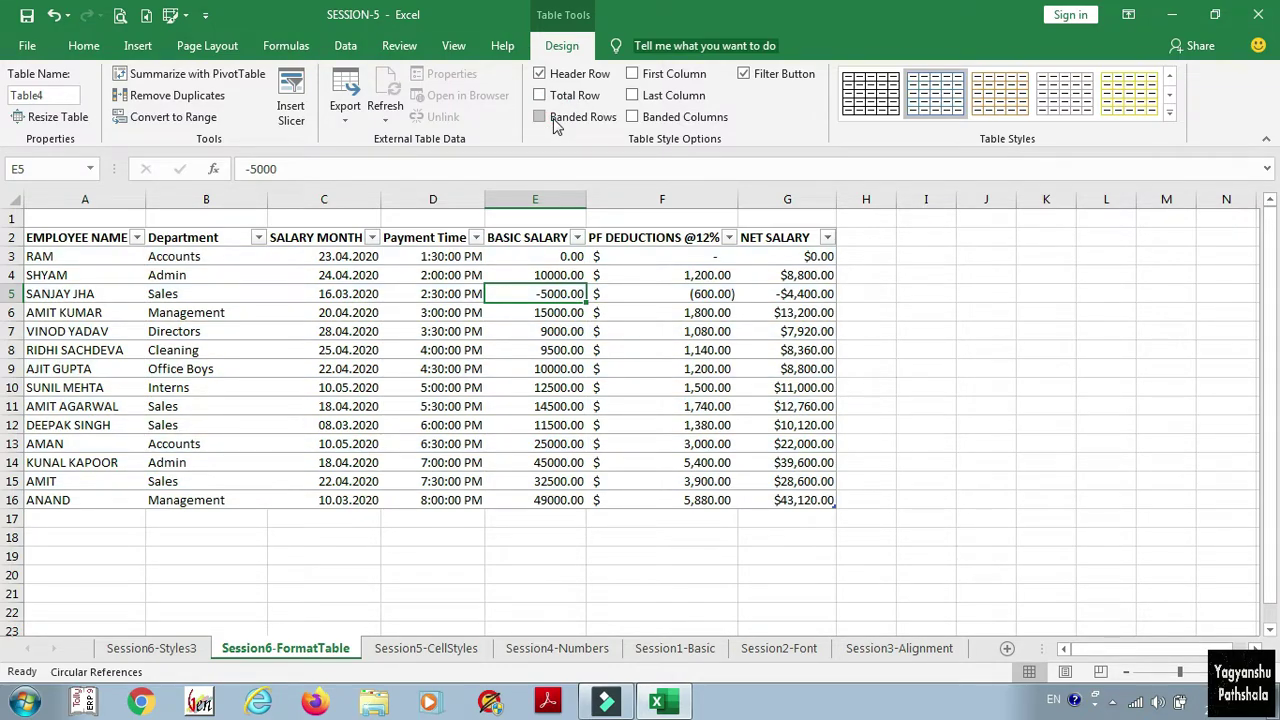
{"action": "left_click", "coordinate": [553, 118]}
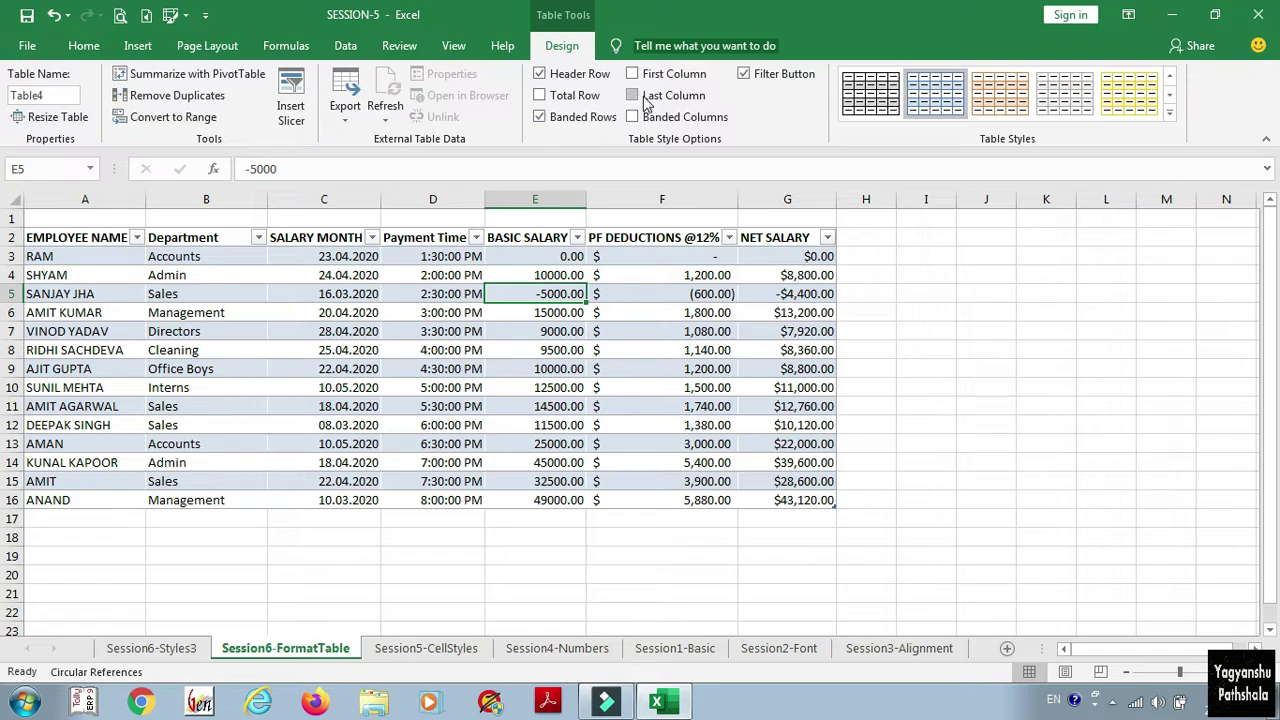
Try the special formatting for the table's last column and first column, switching each on and off.
{"action": "left_click", "coordinate": [643, 95]}
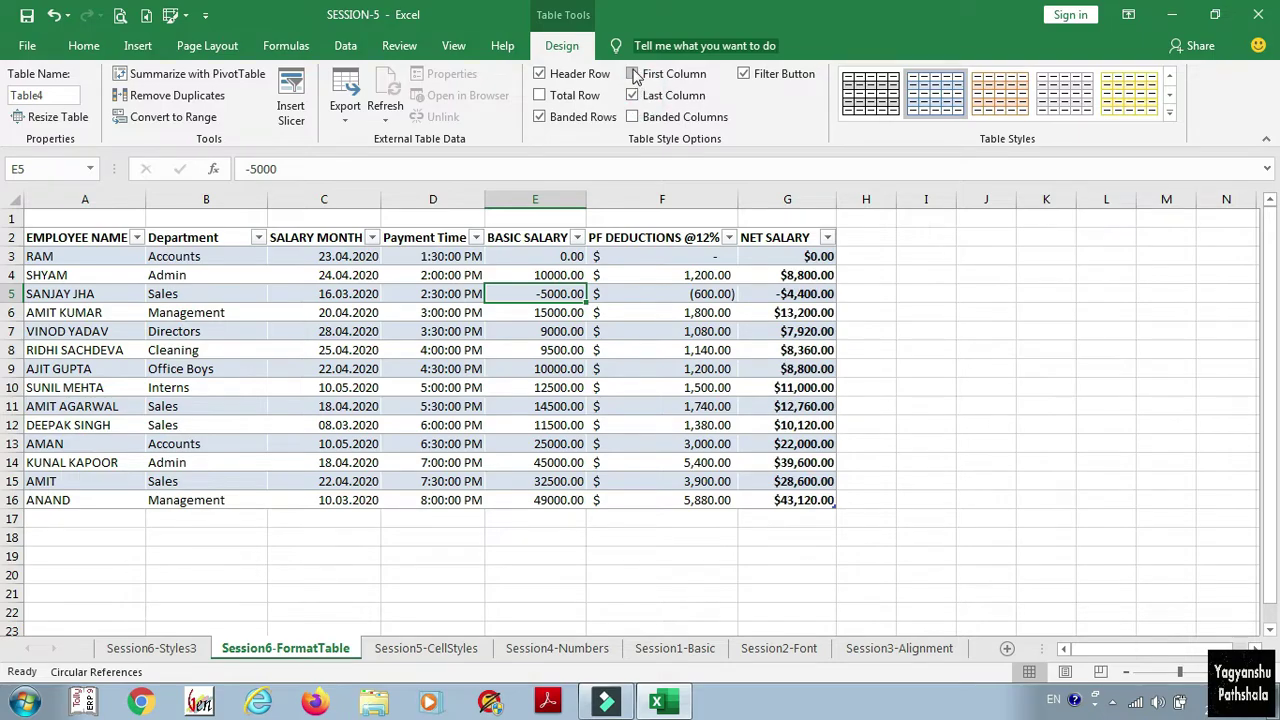
{"action": "left_click", "coordinate": [636, 96]}
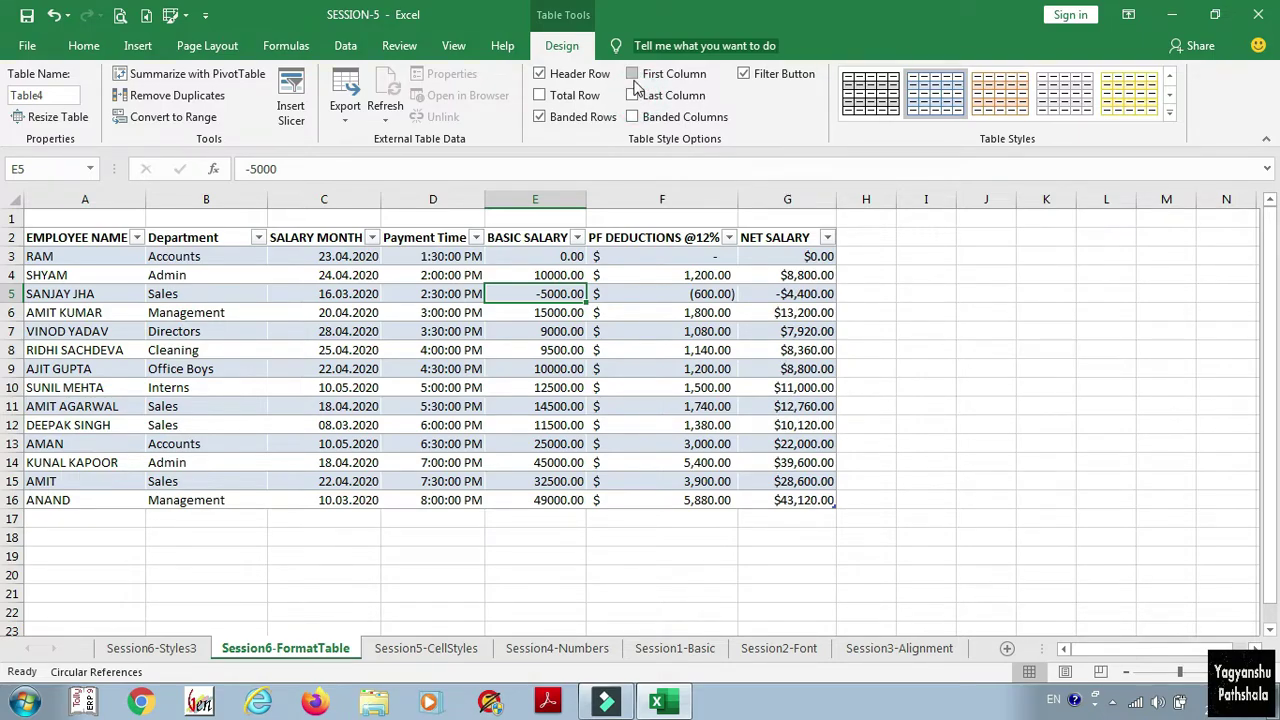
{"action": "left_click", "coordinate": [633, 79]}
{"action": "left_click", "coordinate": [633, 79]}
{"action": "left_click", "coordinate": [633, 79]}
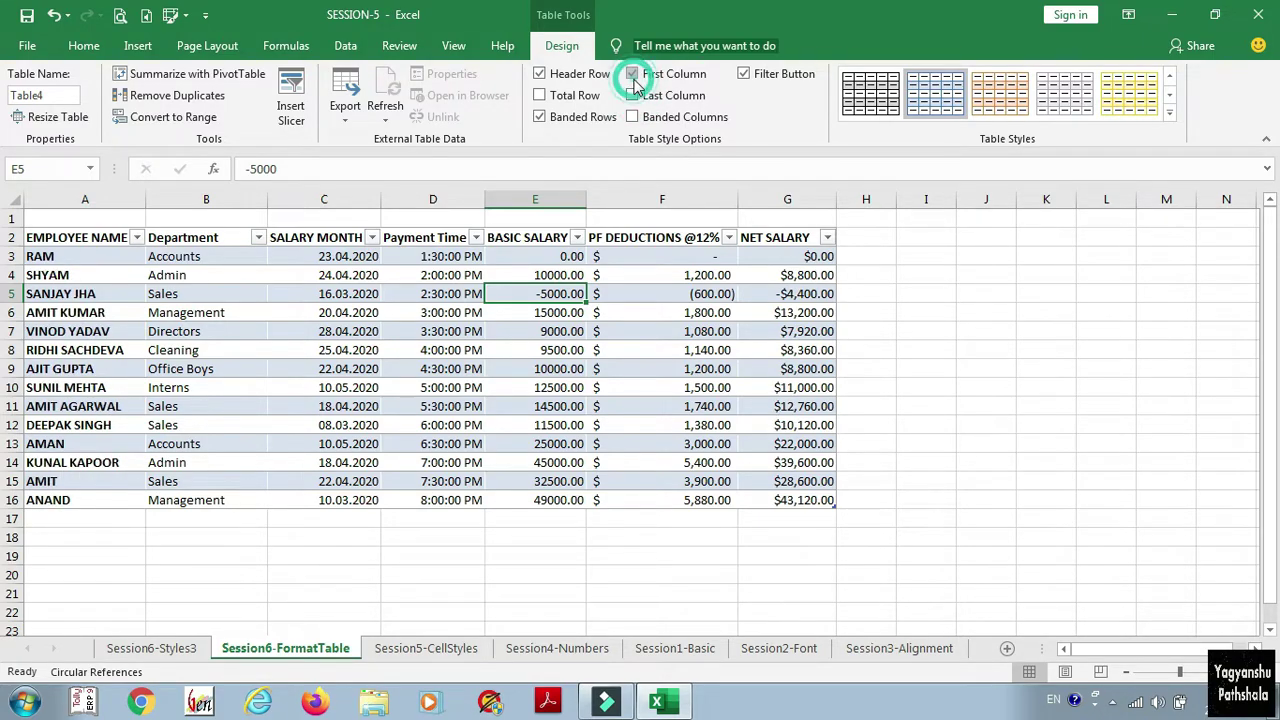
{"action": "left_click", "coordinate": [633, 79]}
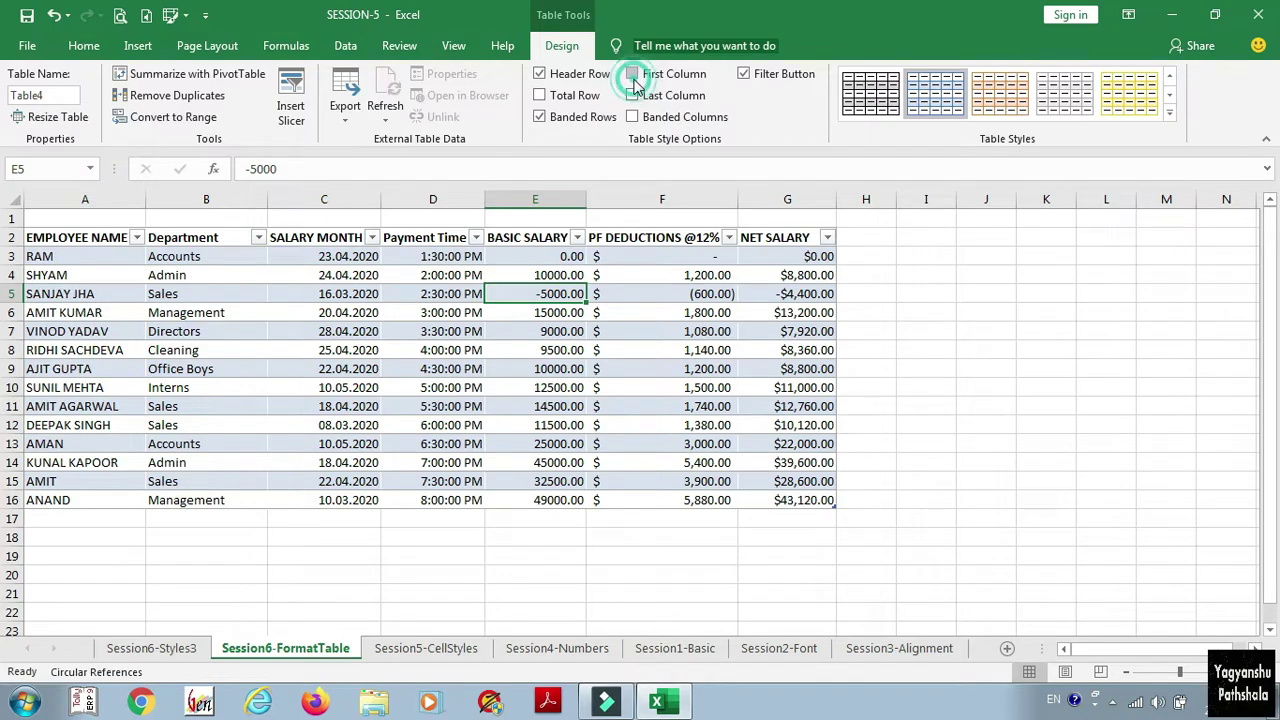
Hide the filter buttons in the salary table's header row.
{"action": "left_click", "coordinate": [535, 244]}
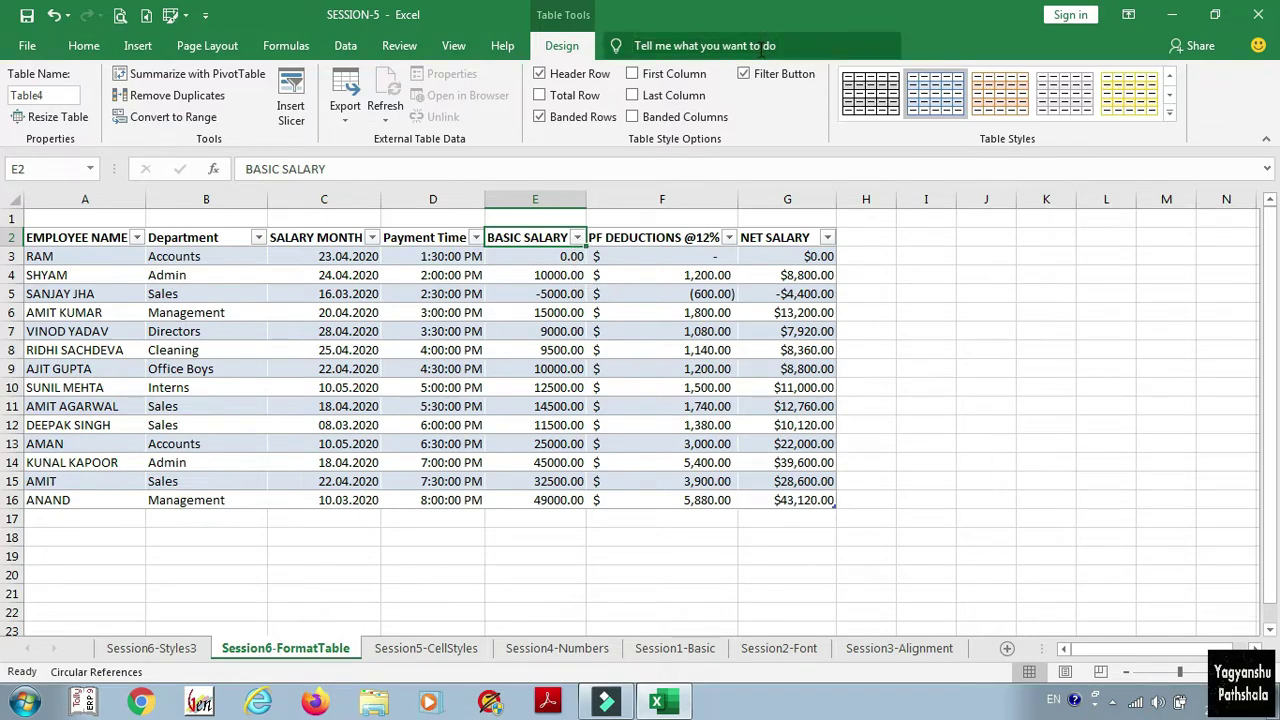
{"action": "left_click", "coordinate": [746, 73]}
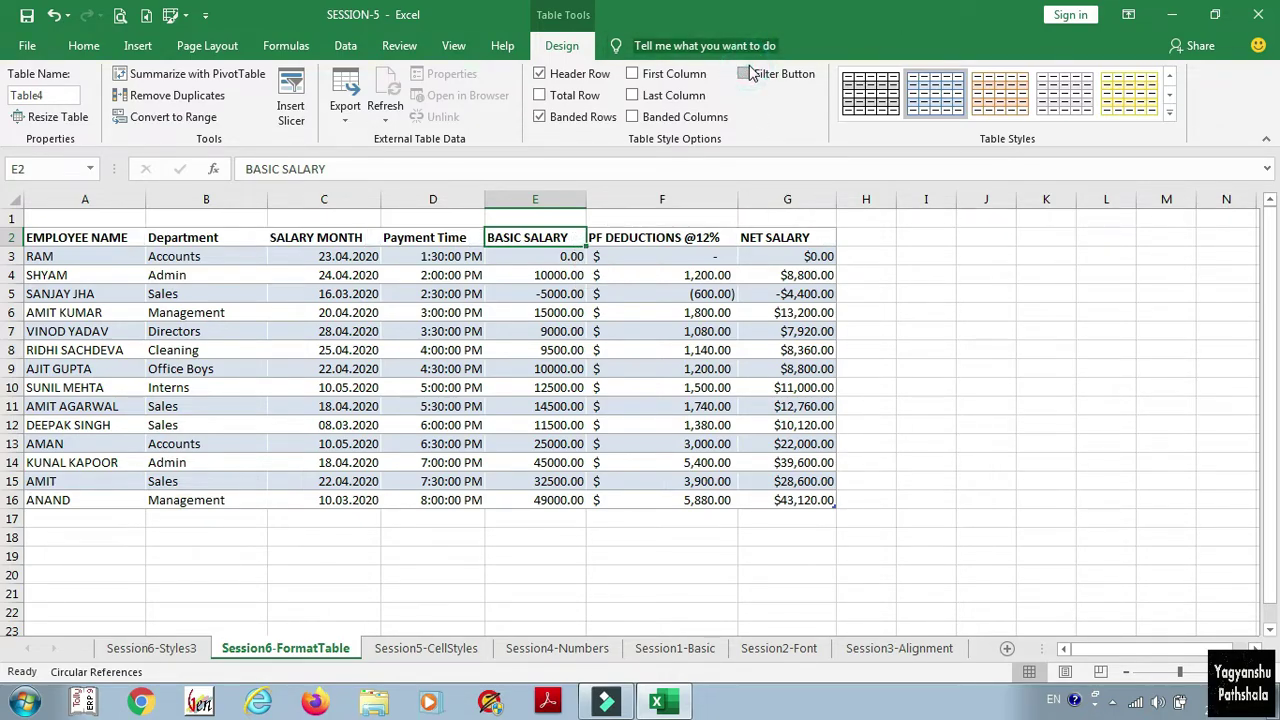
{"action": "left_click", "coordinate": [746, 74]}
{"action": "left_click", "coordinate": [746, 73]}
{"action": "left_click", "coordinate": [97, 230]}
{"action": "left_click", "coordinate": [100, 237]}
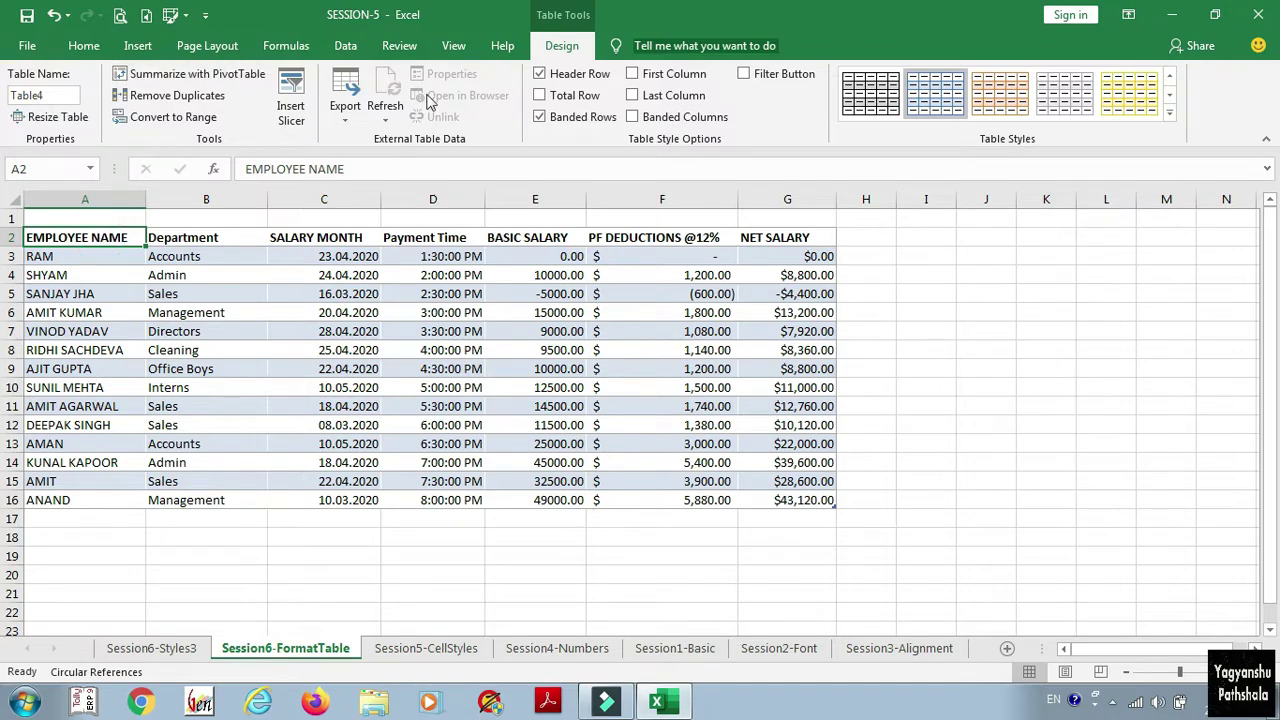
Review where the Format as Table command is located, and return to the salary table's design options.
{"action": "left_click", "coordinate": [217, 256]}
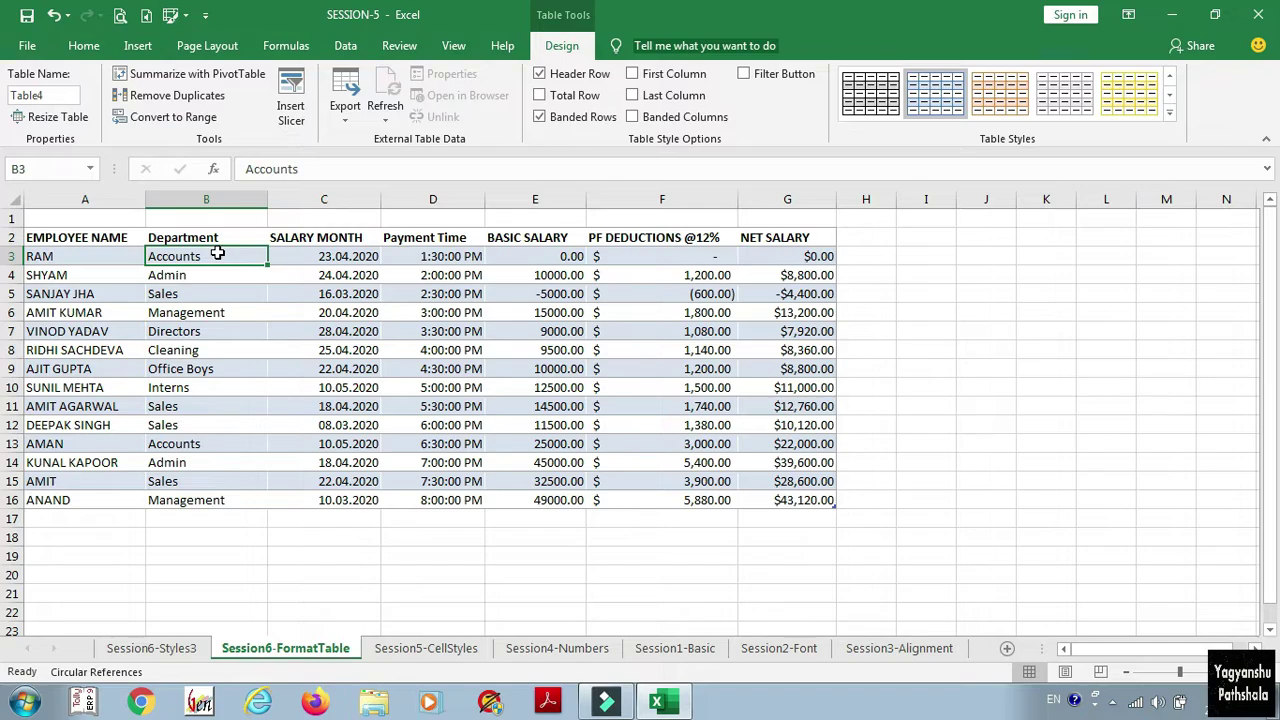
{"action": "left_click", "coordinate": [83, 45]}
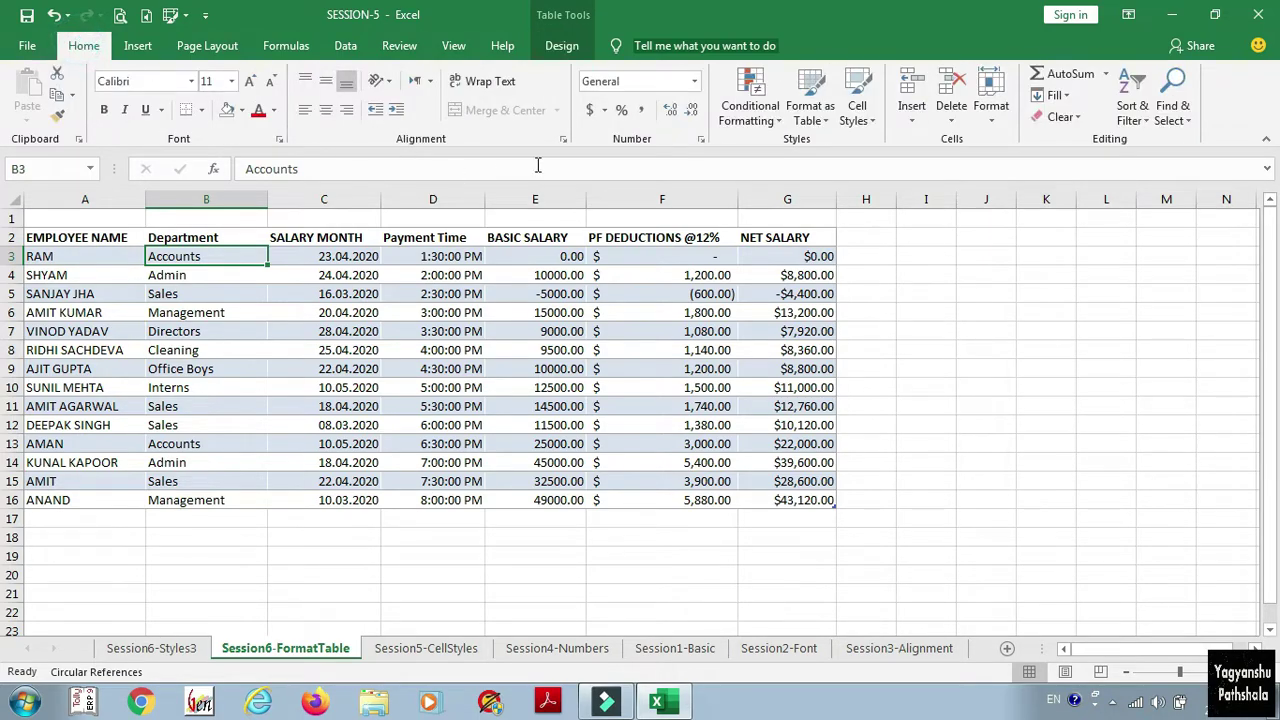
{"action": "left_click", "coordinate": [808, 115]}
{"action": "left_click", "coordinate": [803, 128]}
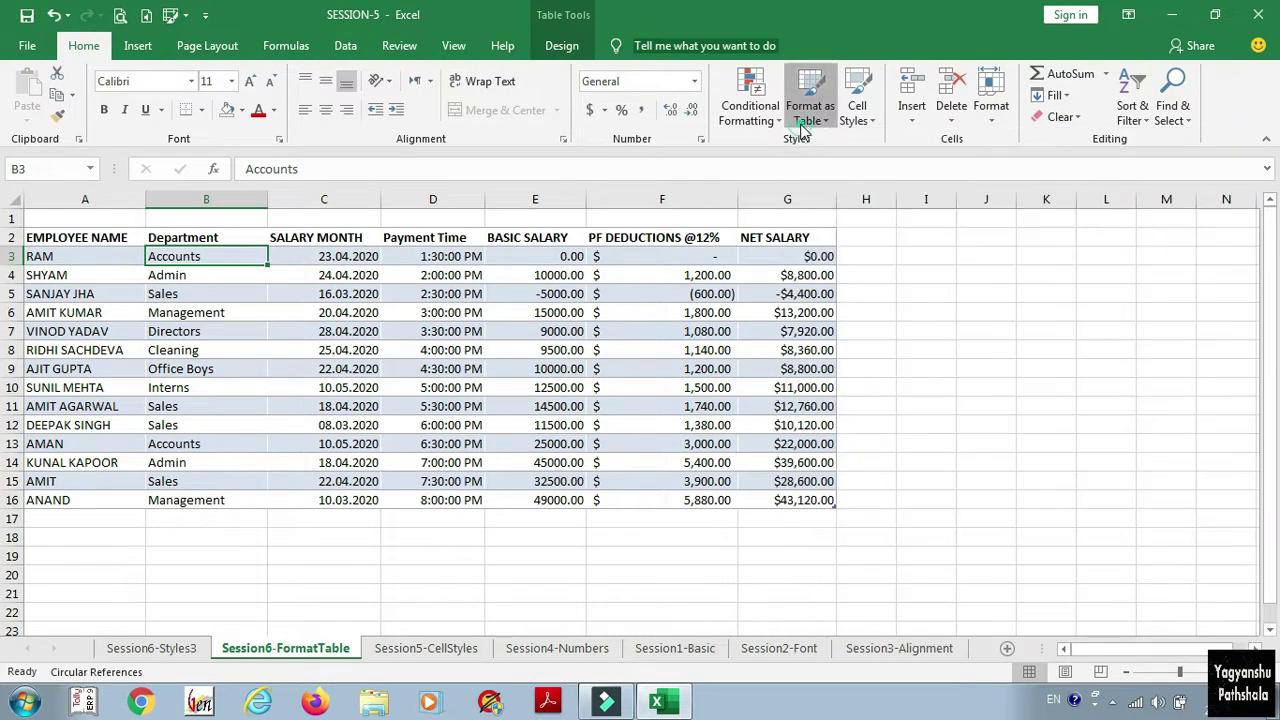
{"action": "left_click", "coordinate": [560, 46]}
{"action": "left_click", "coordinate": [85, 240]}
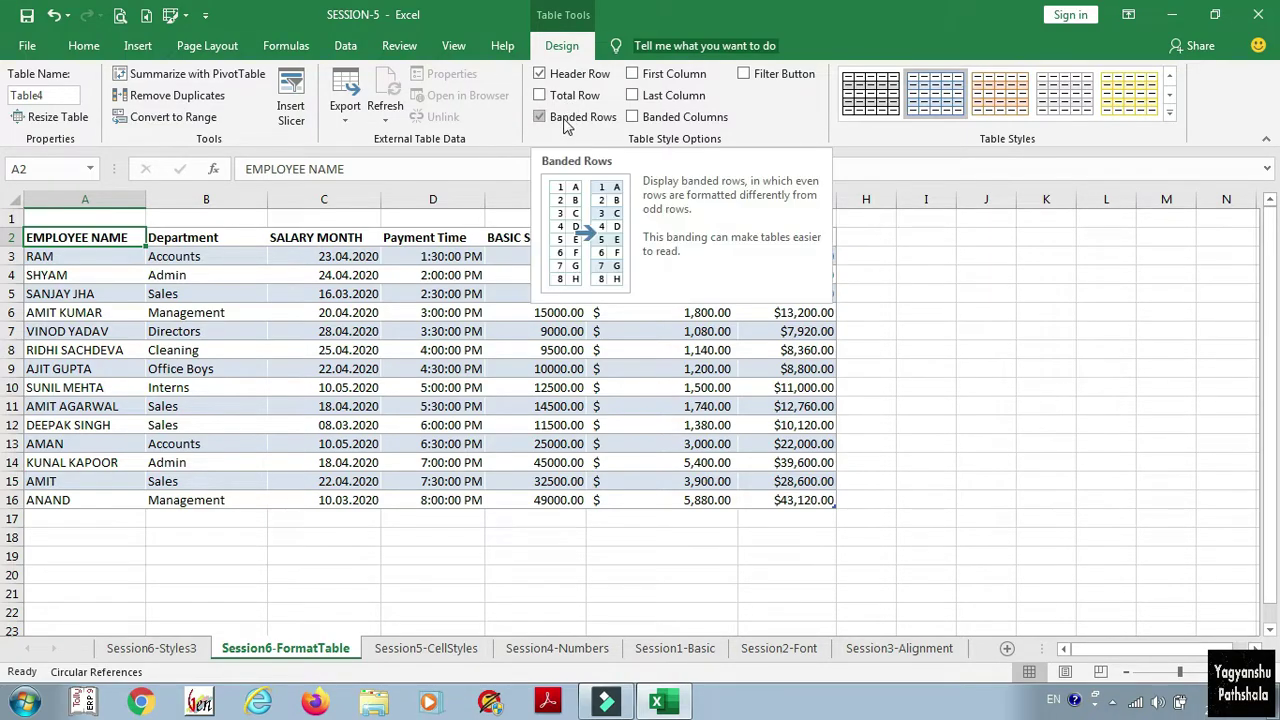
Toggle the table's banded rows and its filter buttons once more, leaving both options as they were.
{"action": "left_click", "coordinate": [565, 119]}
{"action": "left_click", "coordinate": [563, 120]}
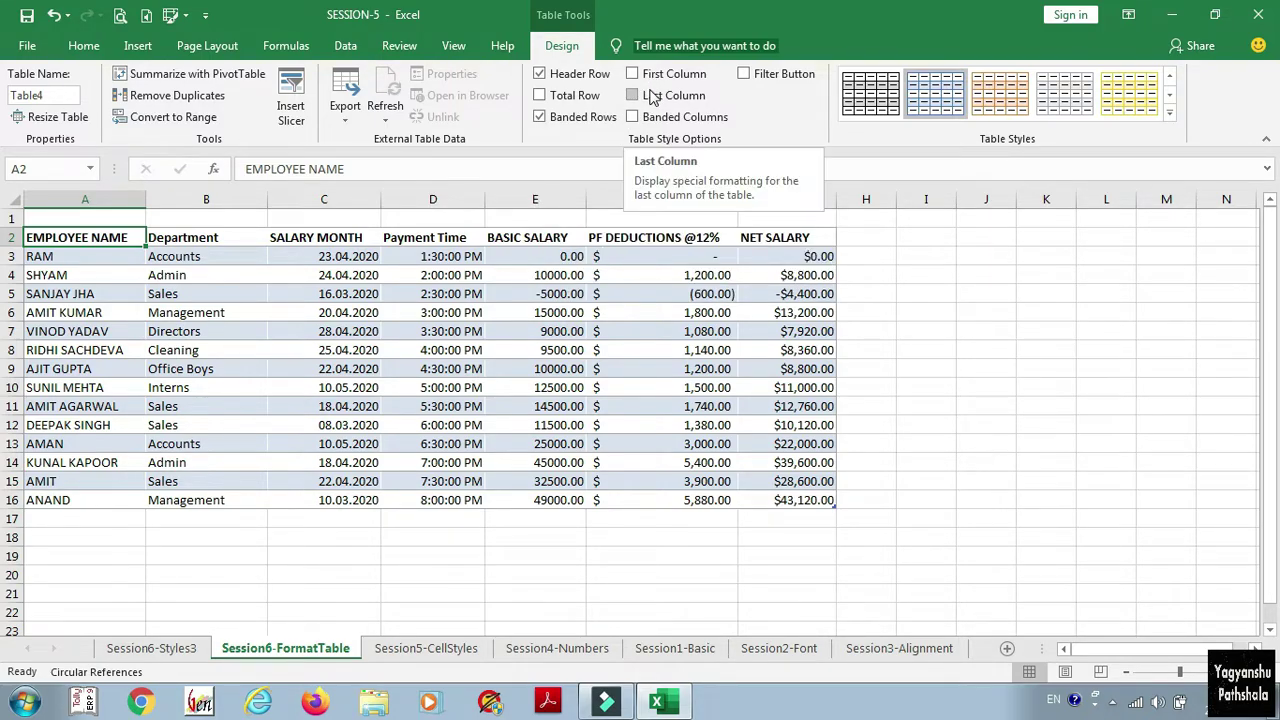
{"action": "left_click", "coordinate": [757, 80]}
{"action": "left_click", "coordinate": [757, 80]}
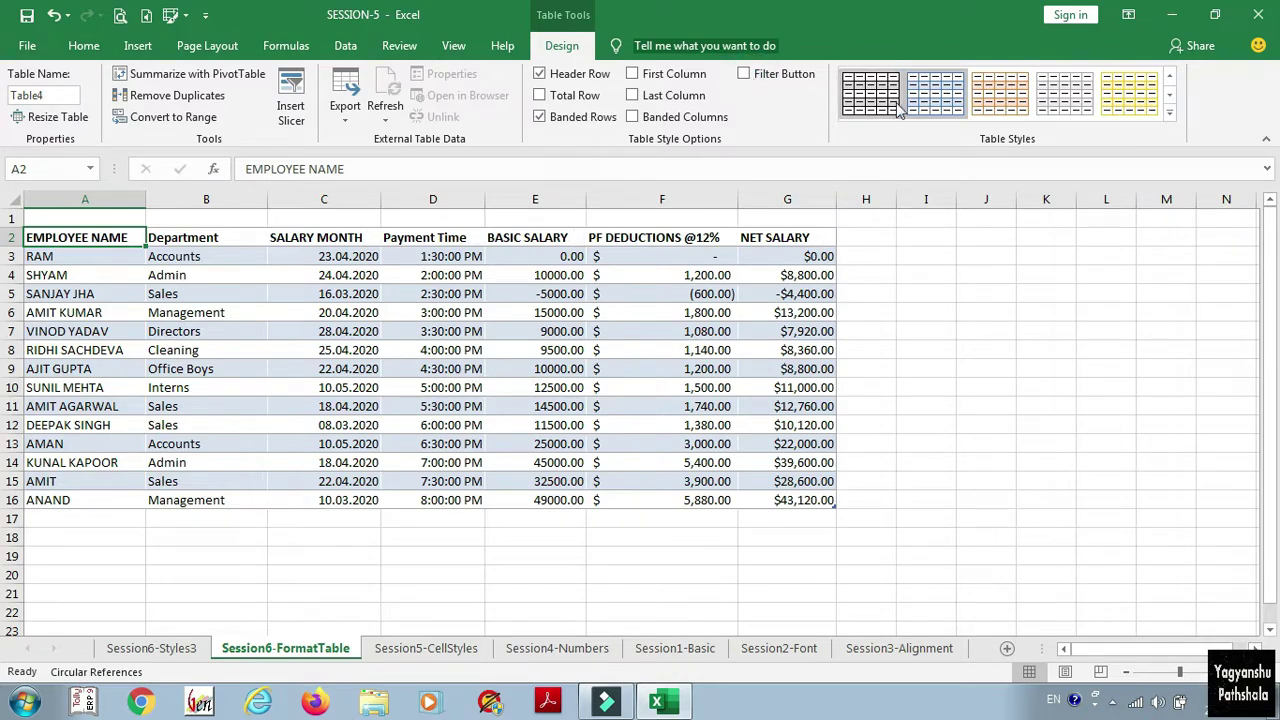
Clear the table style from the salary table.
{"action": "left_click", "coordinate": [1169, 112]}
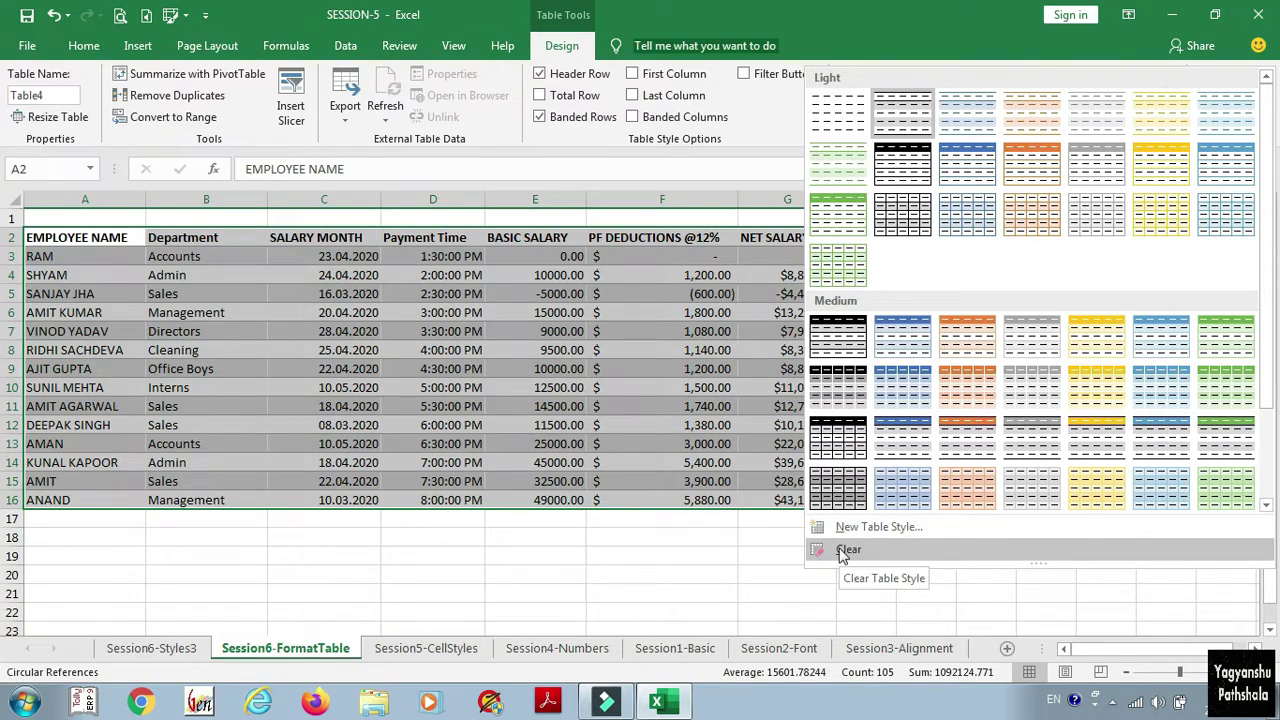
{"action": "left_click", "coordinate": [845, 551]}
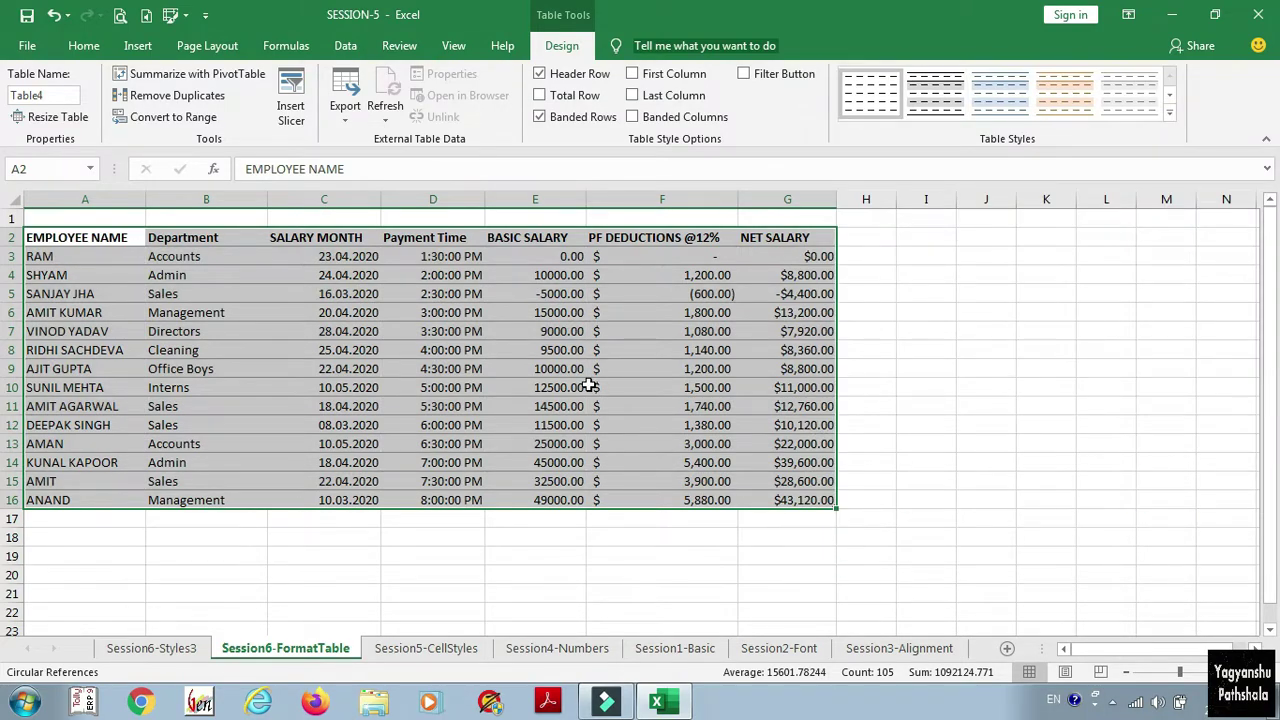
{"action": "left_click", "coordinate": [515, 294]}
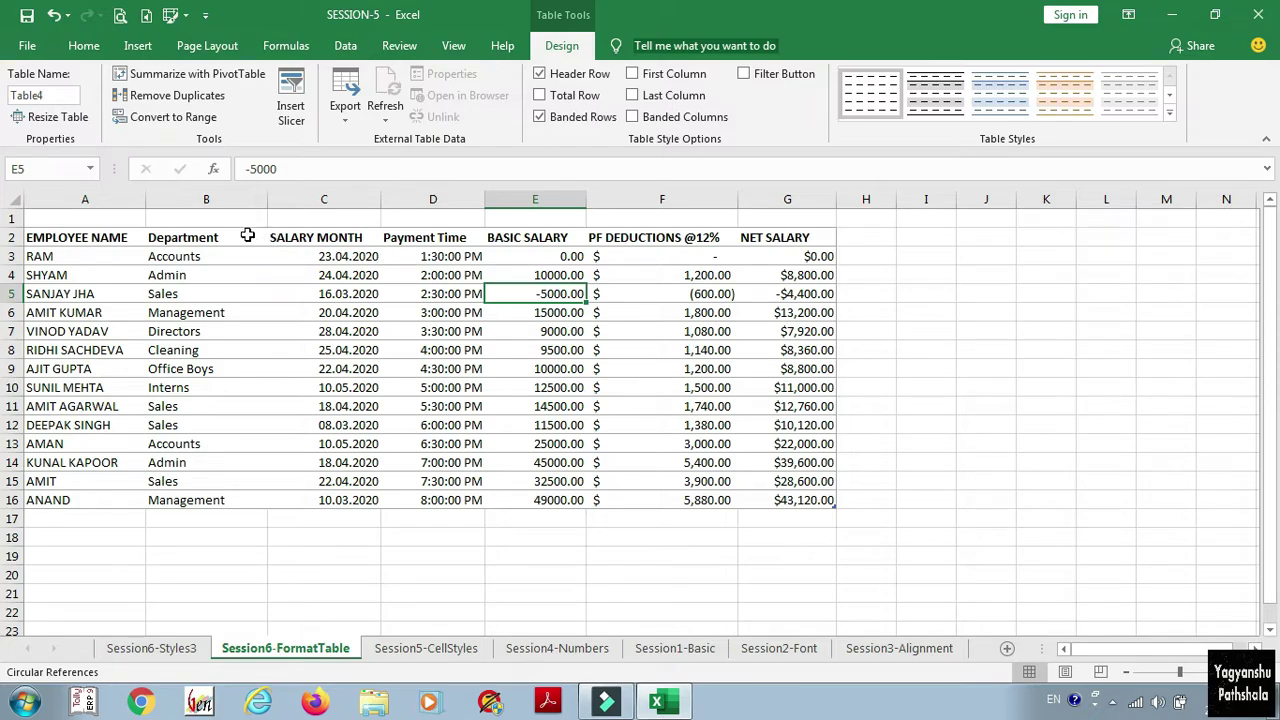
Convert the salary table to a normal range, and open the Format as Table style gallery.
{"action": "left_click", "coordinate": [248, 235]}
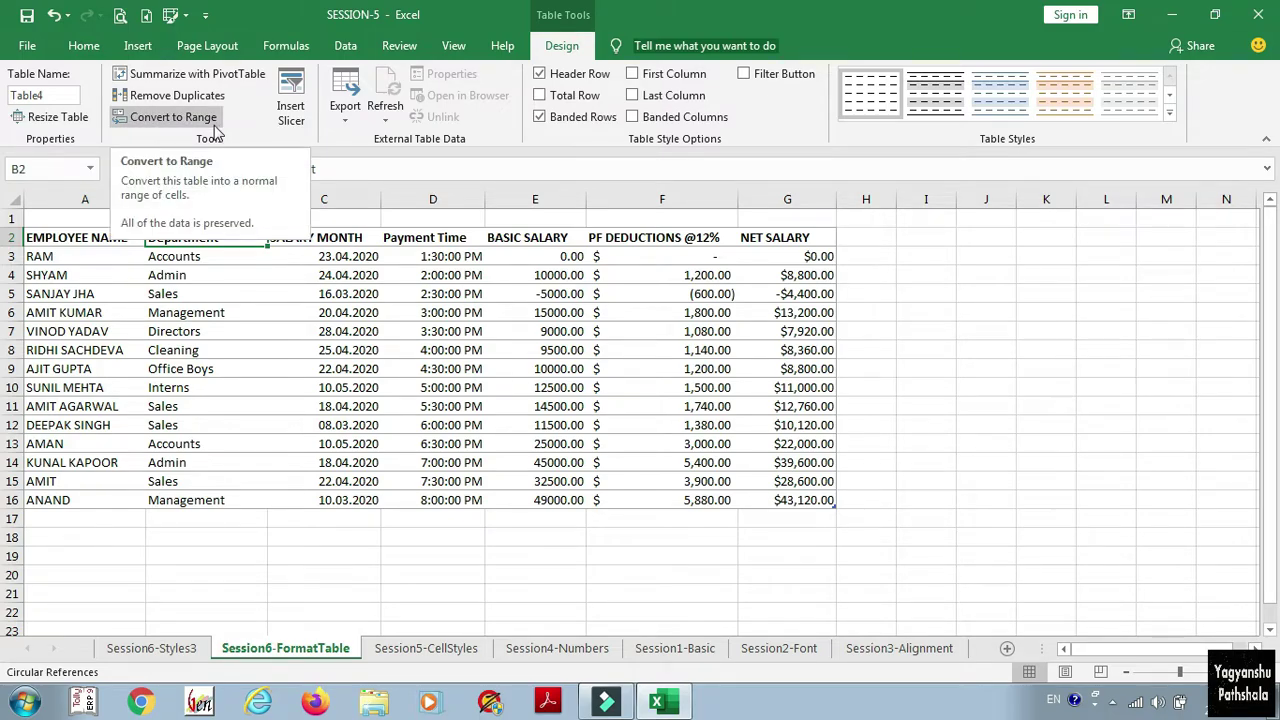
{"action": "left_click", "coordinate": [173, 117]}
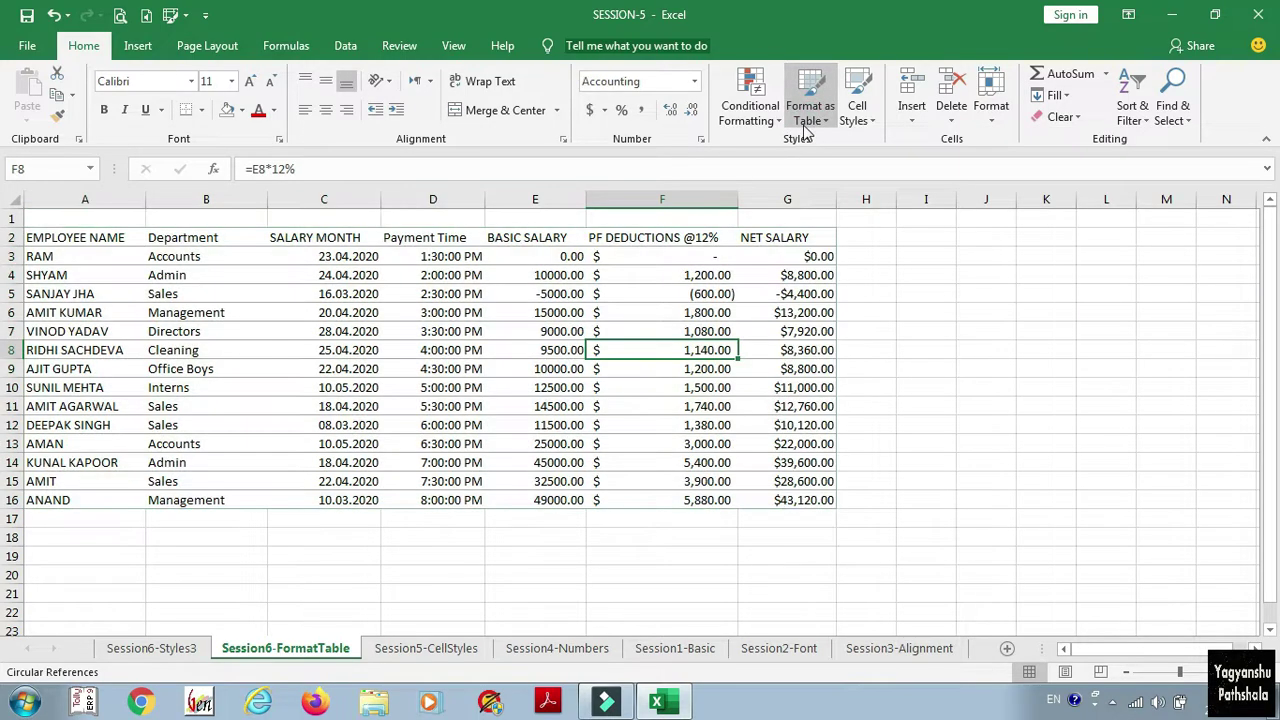
{"action": "left_click", "coordinate": [808, 112]}
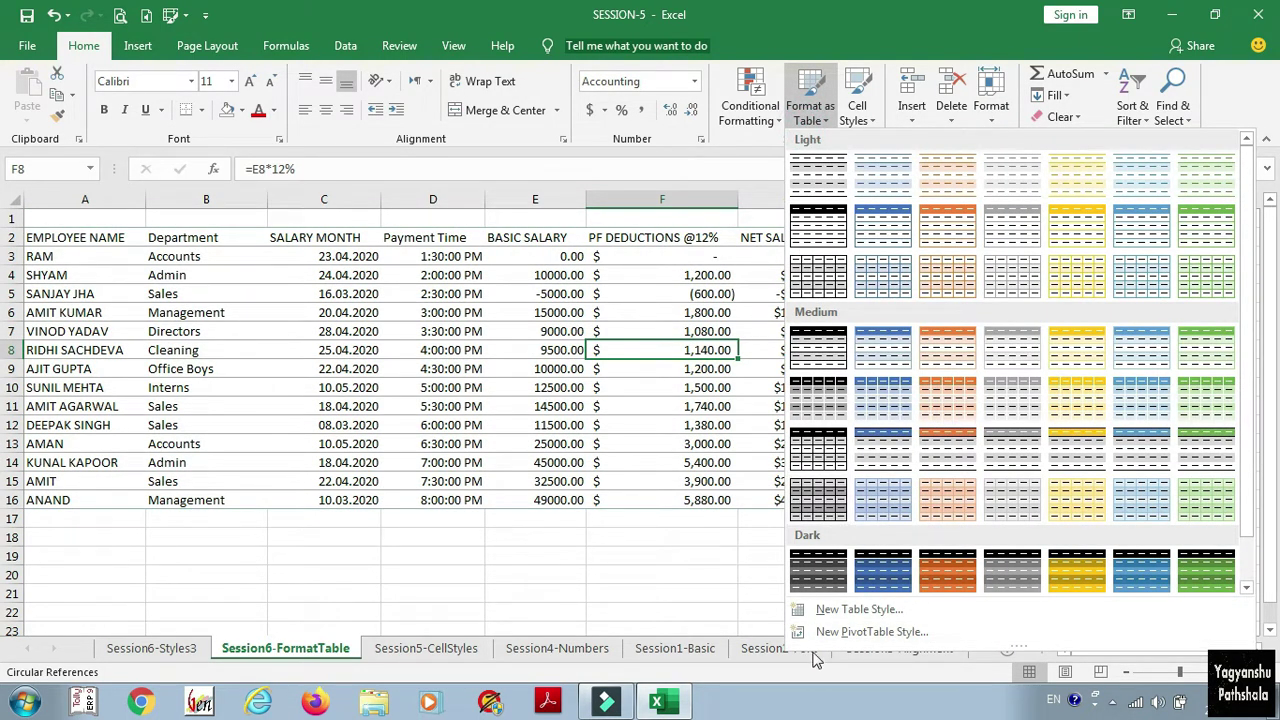
Start a new table style named Design and give its first column stripe a light gold fill.
{"action": "left_click", "coordinate": [845, 609]}
{"action": "type", "text": "D"}
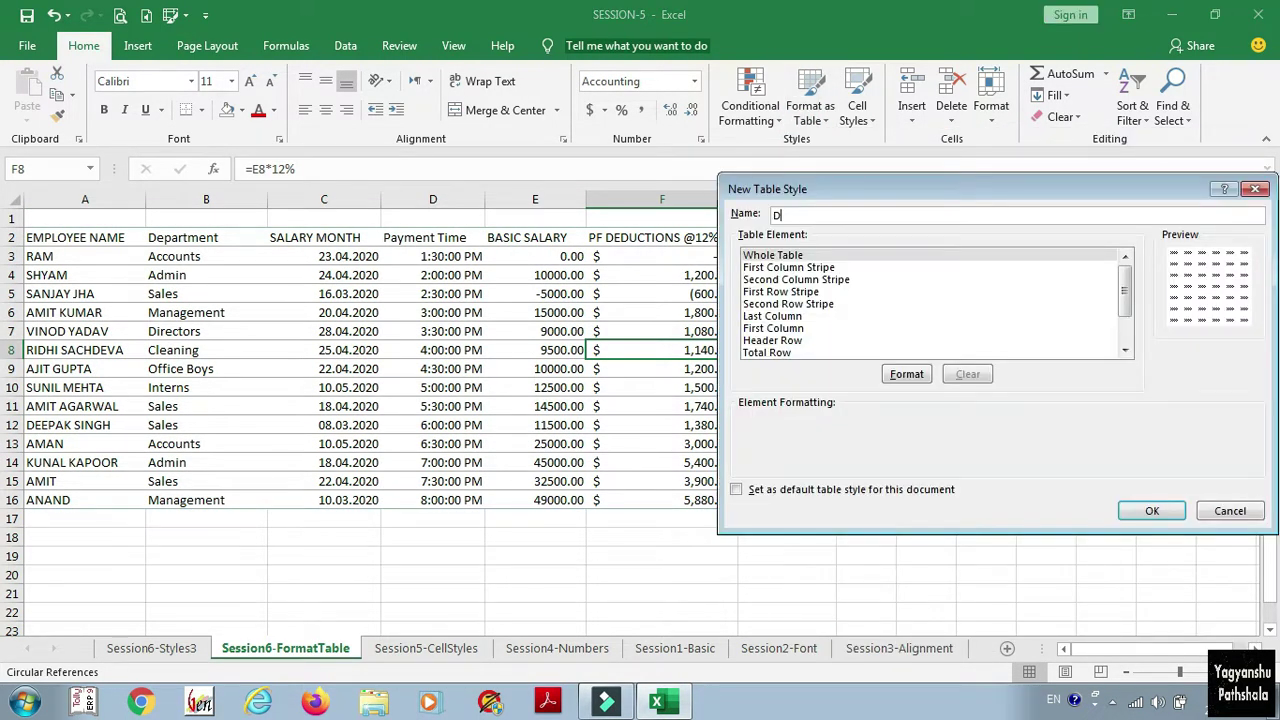
{"action": "key", "text": "BackSpace"}
{"action": "type", "text": "Design"}
{"action": "left_click", "coordinate": [806, 266]}
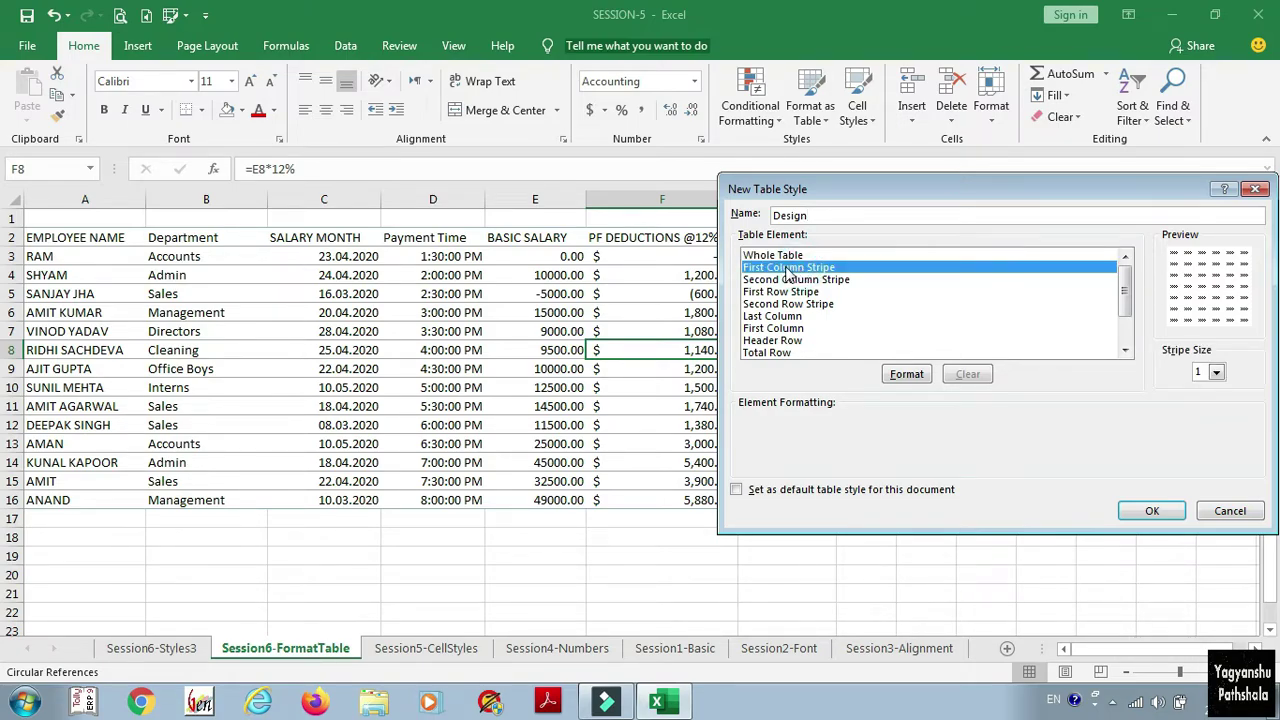
{"action": "left_click", "coordinate": [906, 374]}
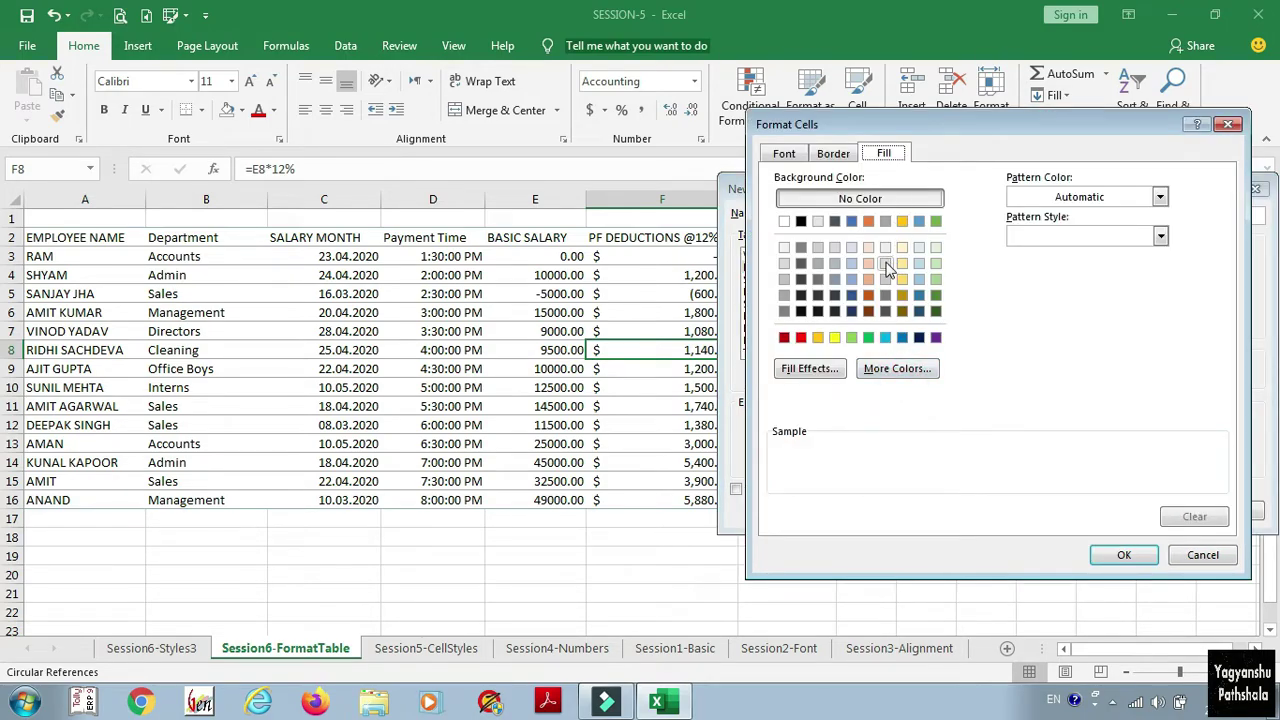
{"action": "left_click", "coordinate": [902, 263]}
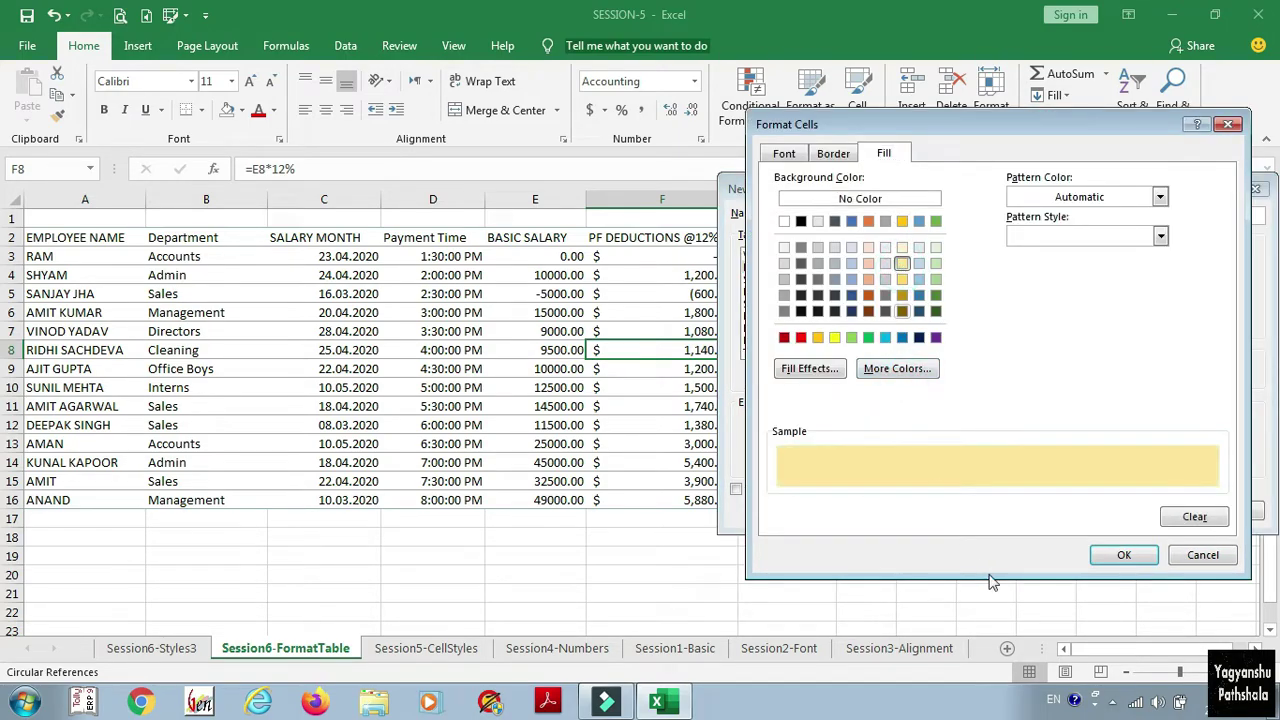
{"action": "left_click", "coordinate": [1120, 557]}
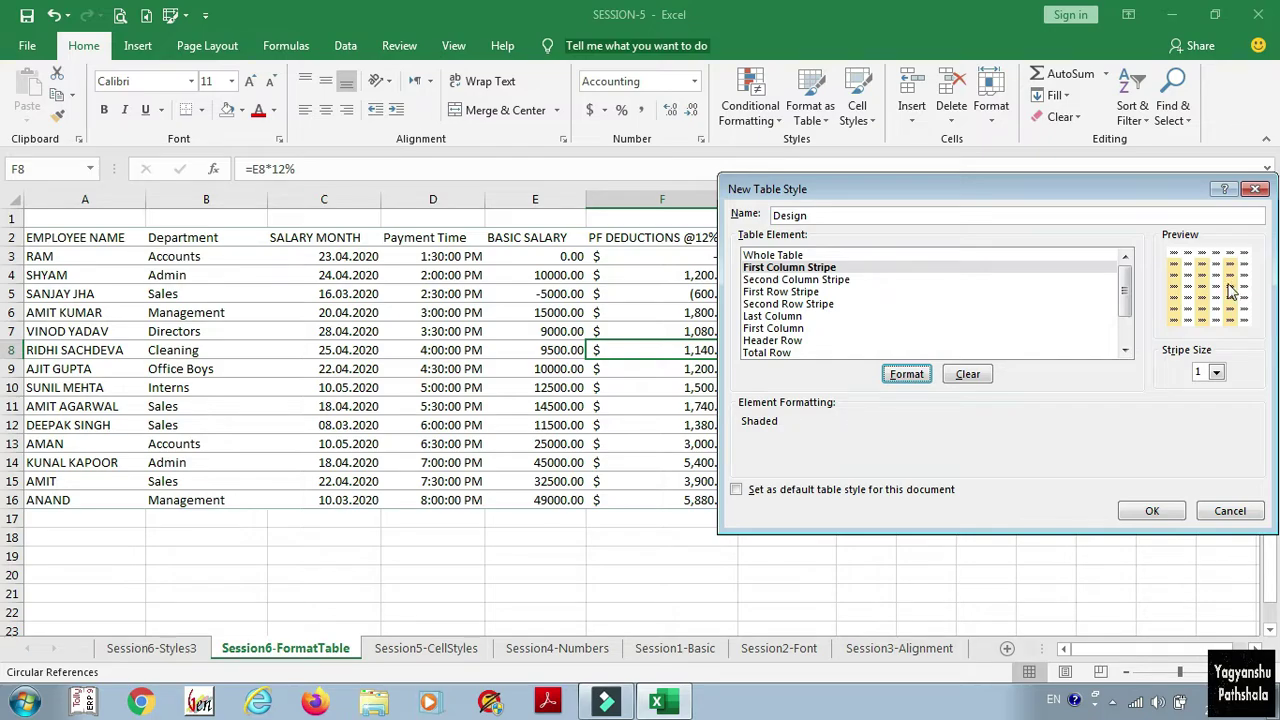
Give the second row stripe a light blue fill and save the Design table style.
{"action": "left_click", "coordinate": [791, 281]}
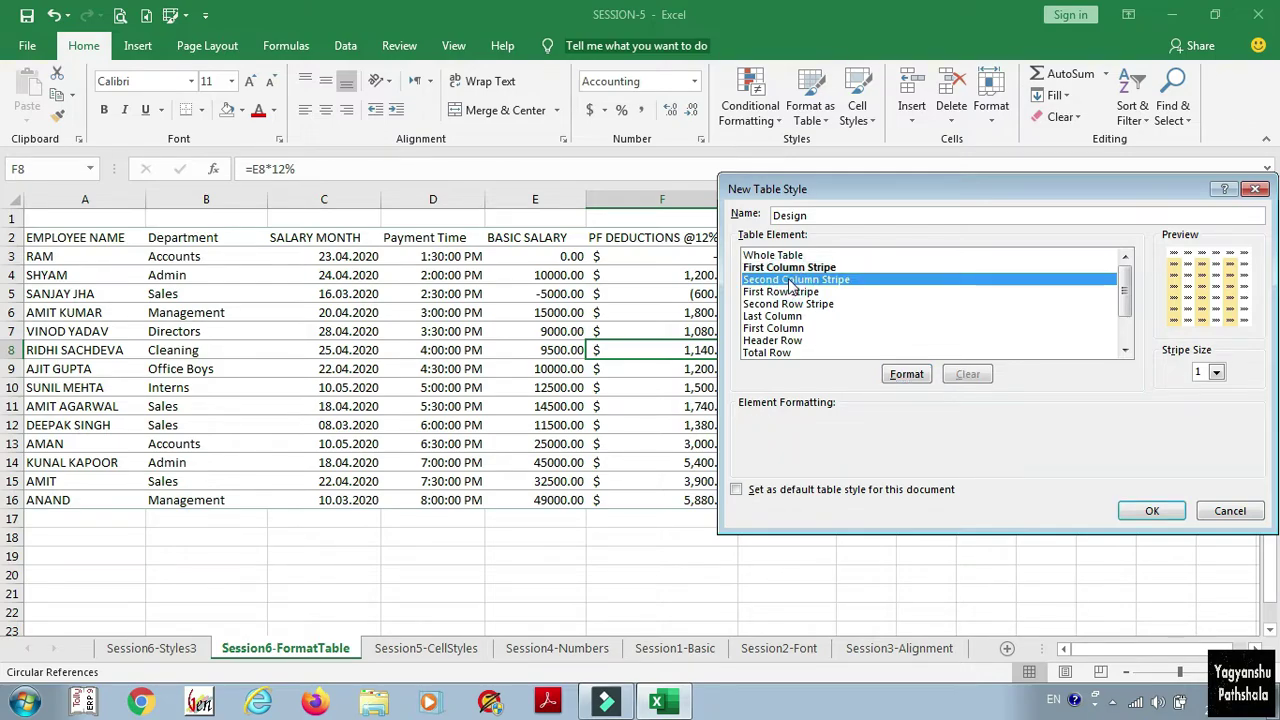
{"action": "left_click", "coordinate": [788, 304]}
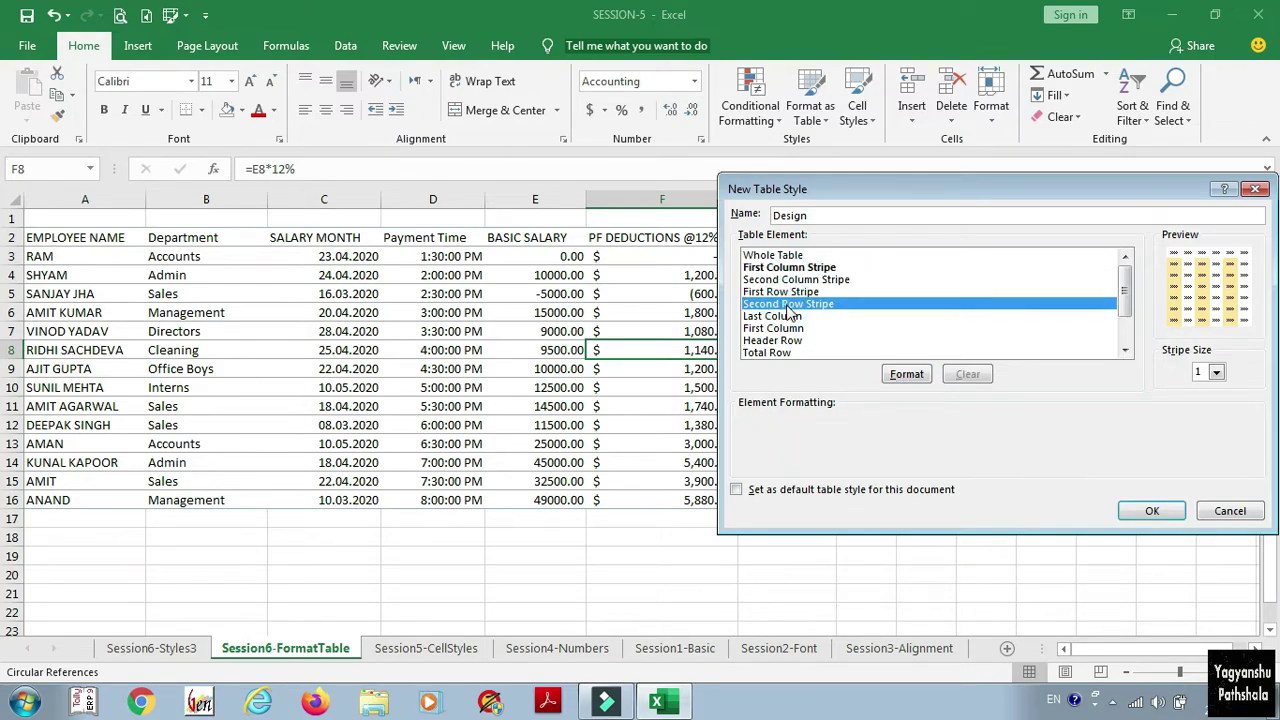
{"action": "left_click", "coordinate": [900, 376]}
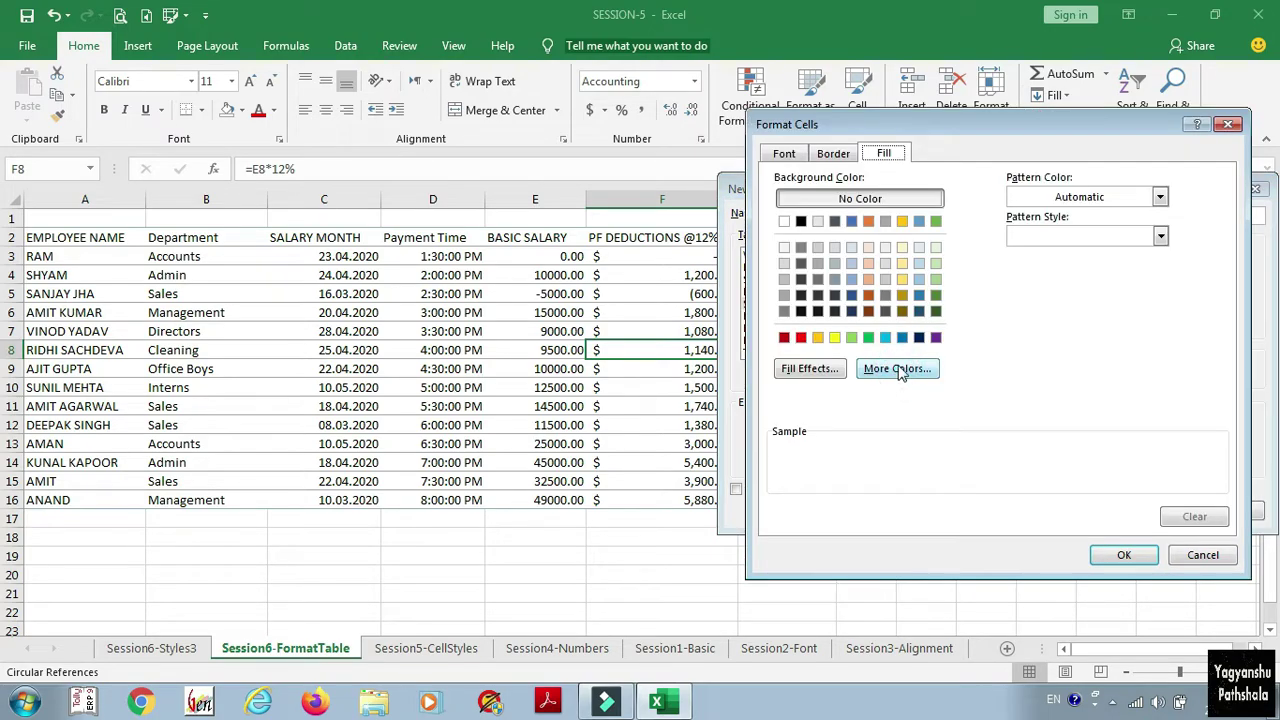
{"action": "left_click", "coordinate": [849, 264]}
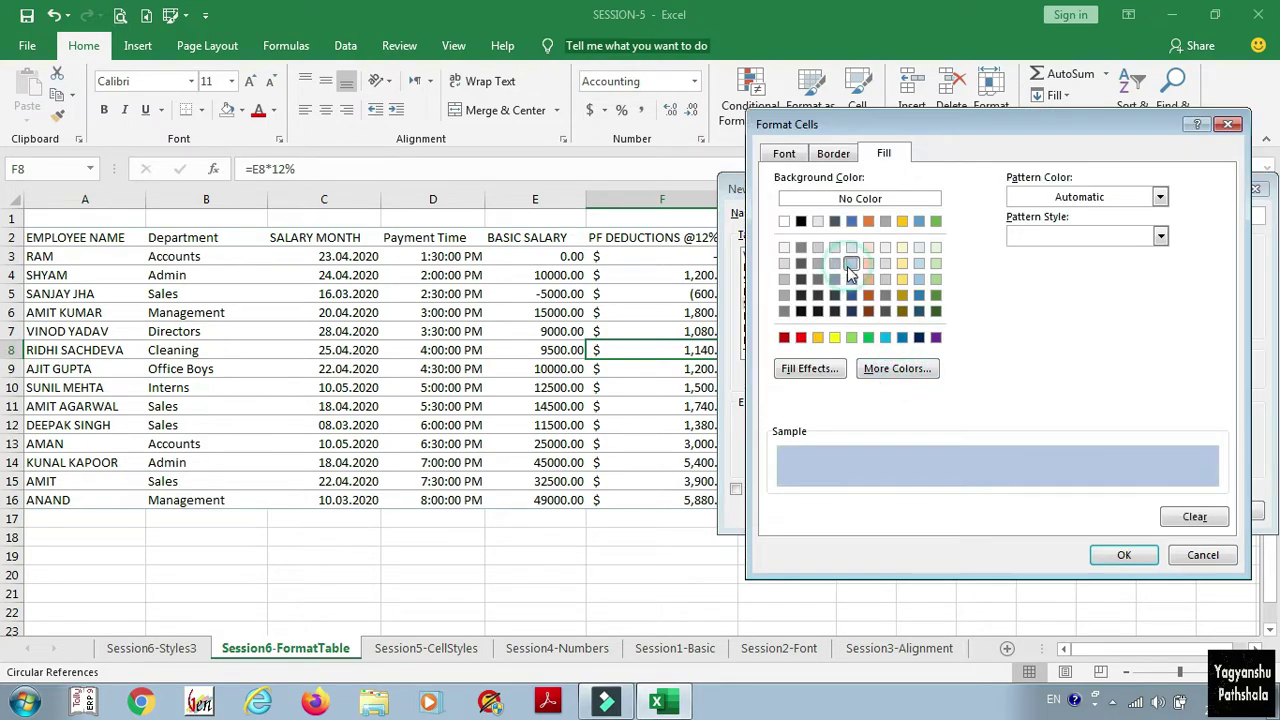
{"action": "left_click", "coordinate": [1124, 558]}
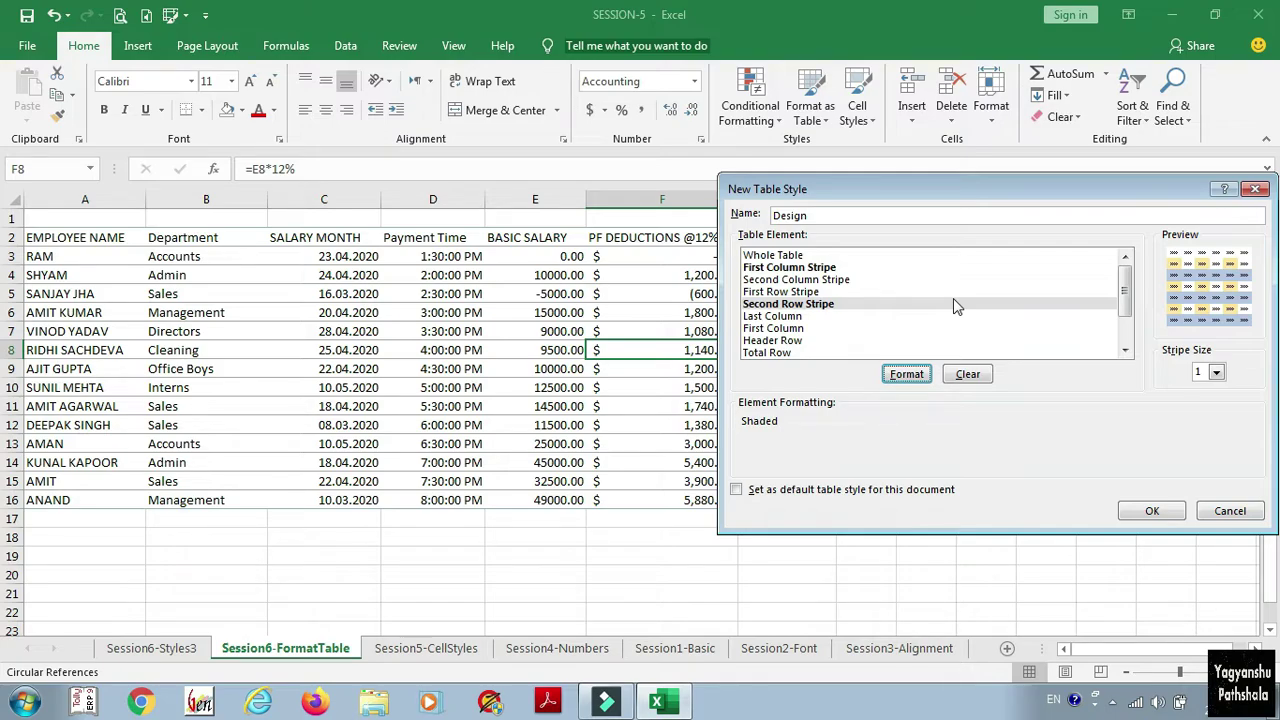
{"action": "left_click", "coordinate": [1152, 511]}
Colour the text of the salary data in A2:G16 dark red.
{"action": "left_click_drag", "start_coordinate": [75, 237], "coordinate": [762, 494]}
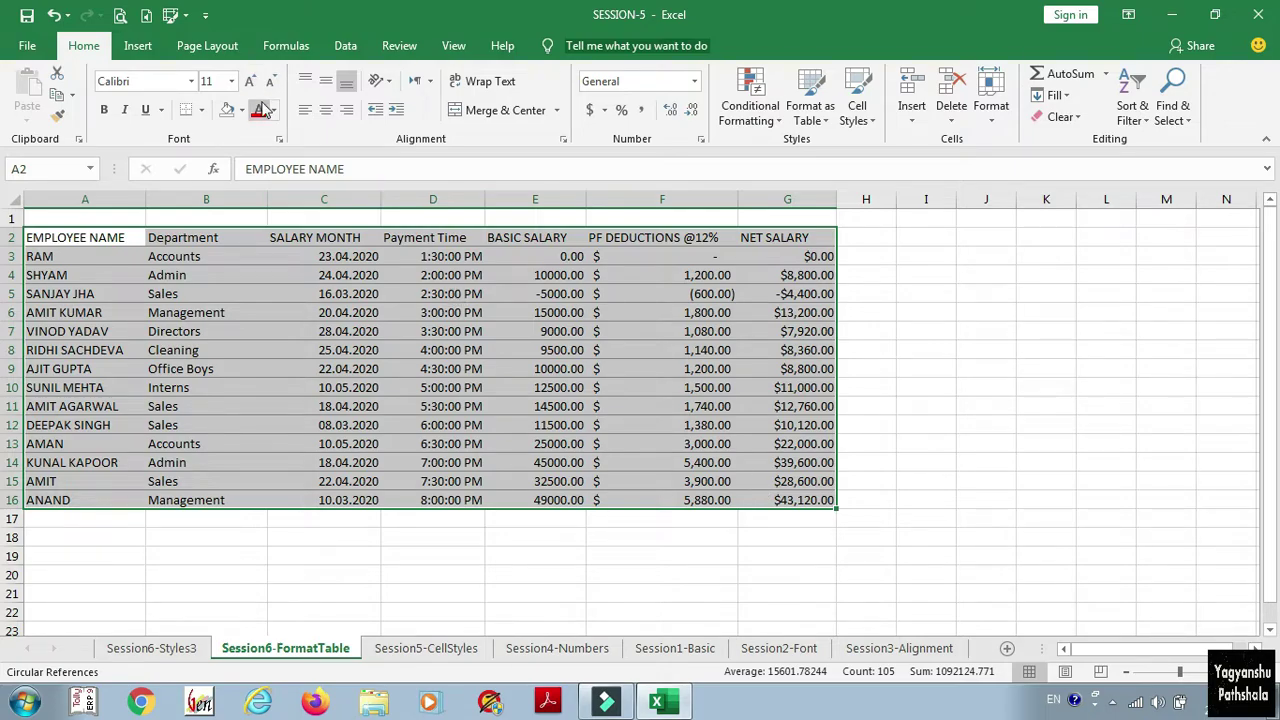
{"action": "left_click", "coordinate": [259, 110]}
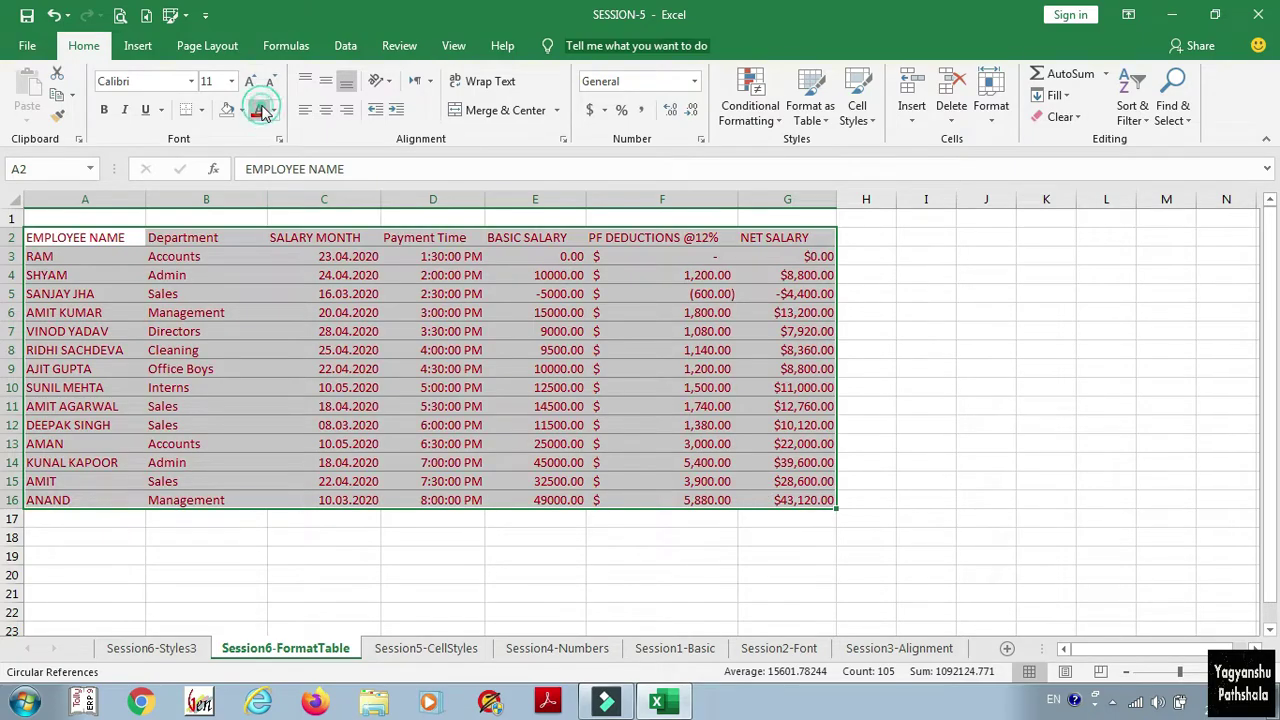
Examine which management options the custom Design table style offers compared with a built-in light style.
{"action": "left_click", "coordinate": [820, 122]}
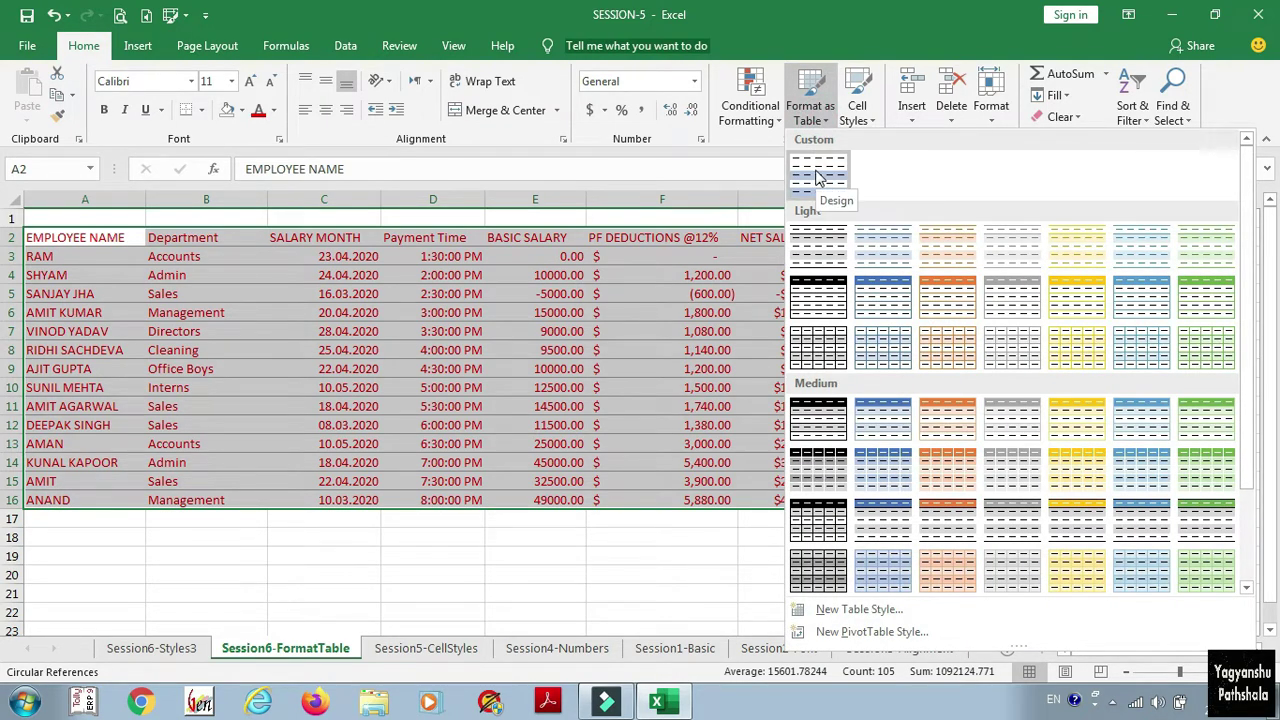
{"action": "right_click", "coordinate": [818, 177]}
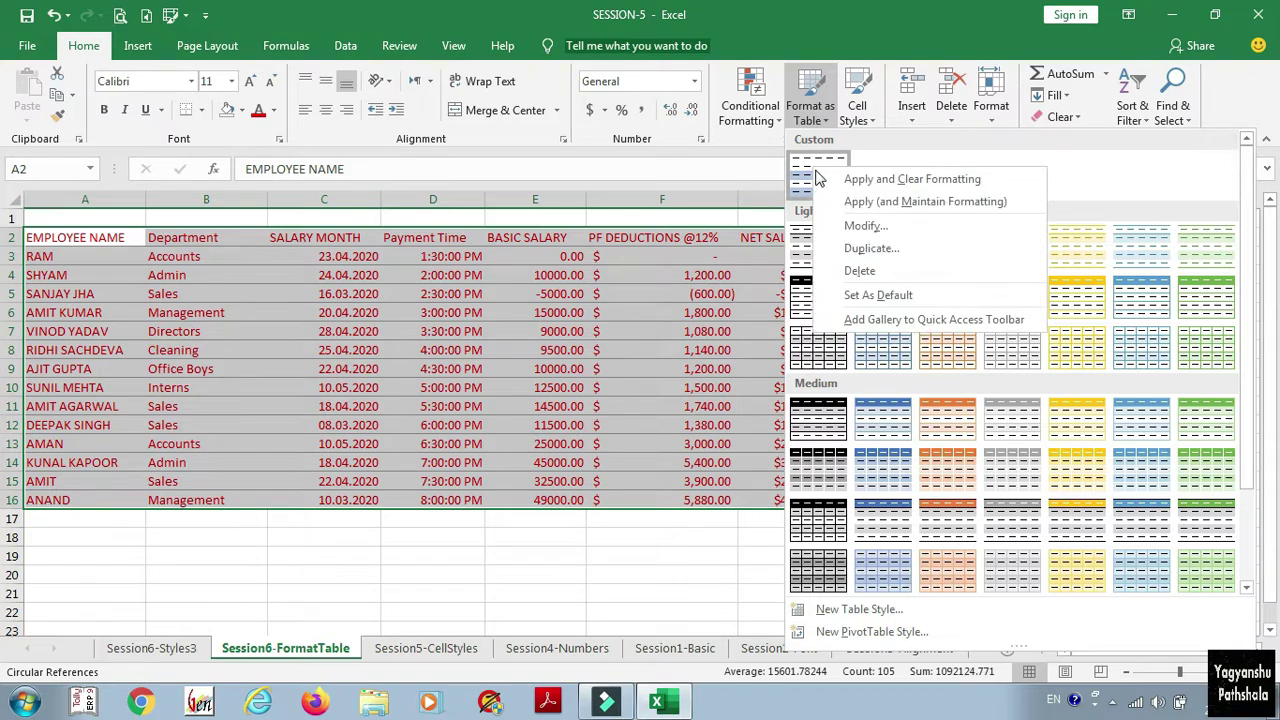
{"action": "left_click", "coordinate": [865, 136]}
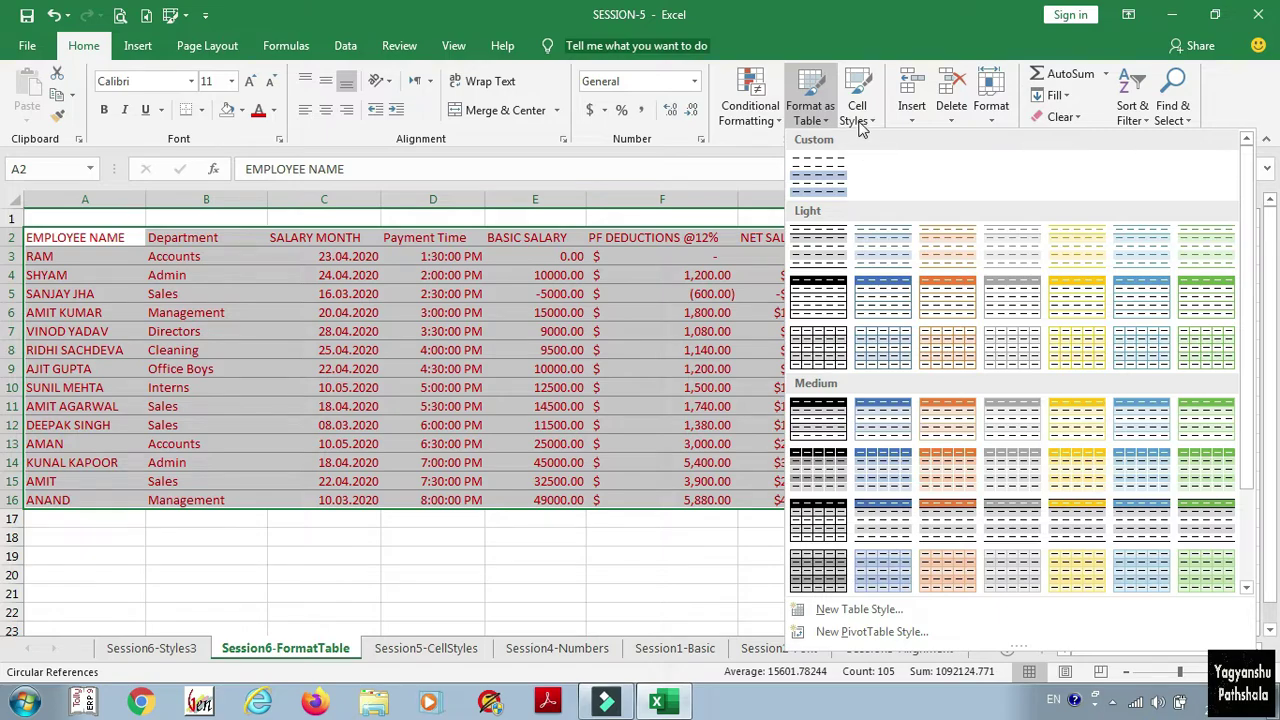
{"action": "left_click", "coordinate": [857, 115]}
{"action": "left_click", "coordinate": [812, 112]}
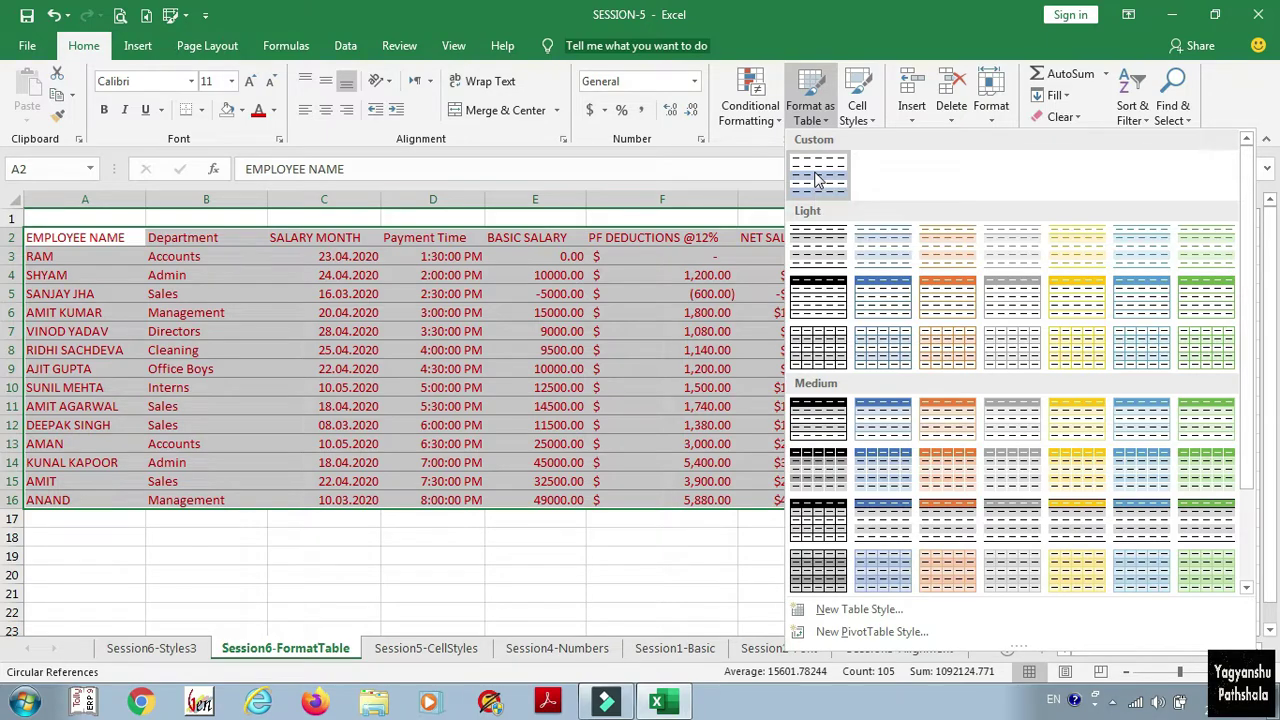
{"action": "right_click", "coordinate": [815, 178]}
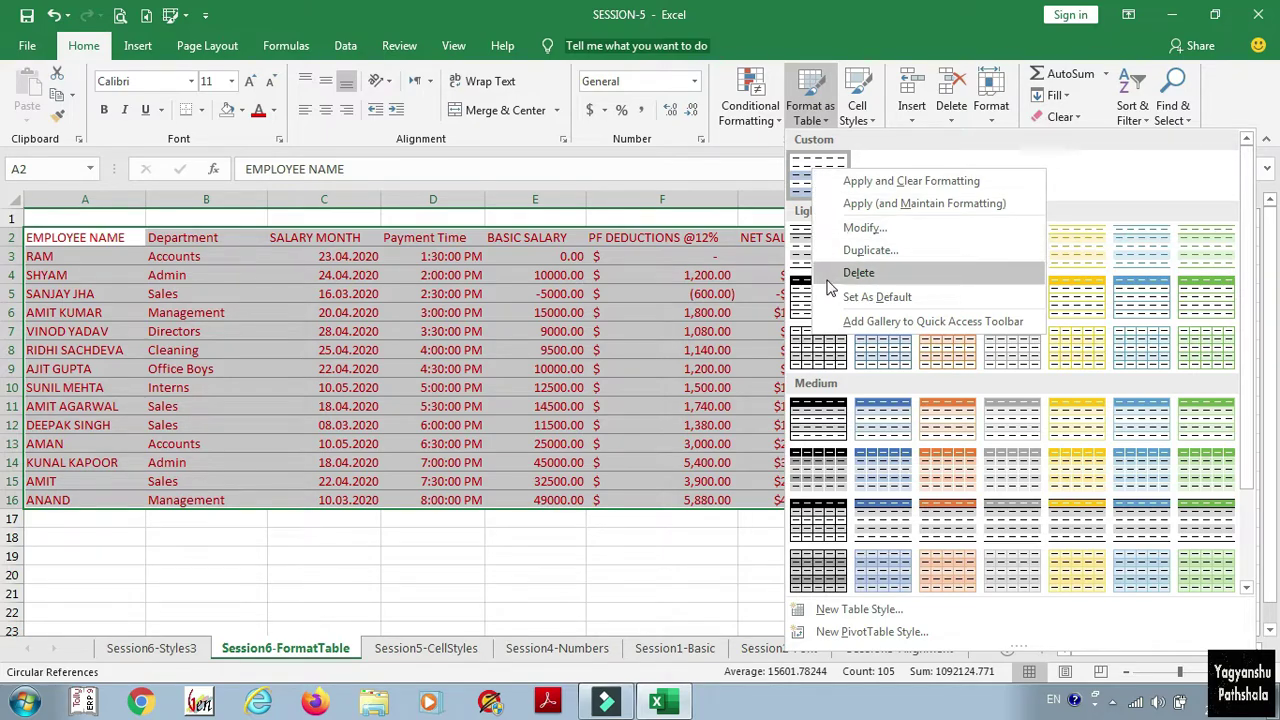
{"action": "left_click", "coordinate": [1078, 180]}
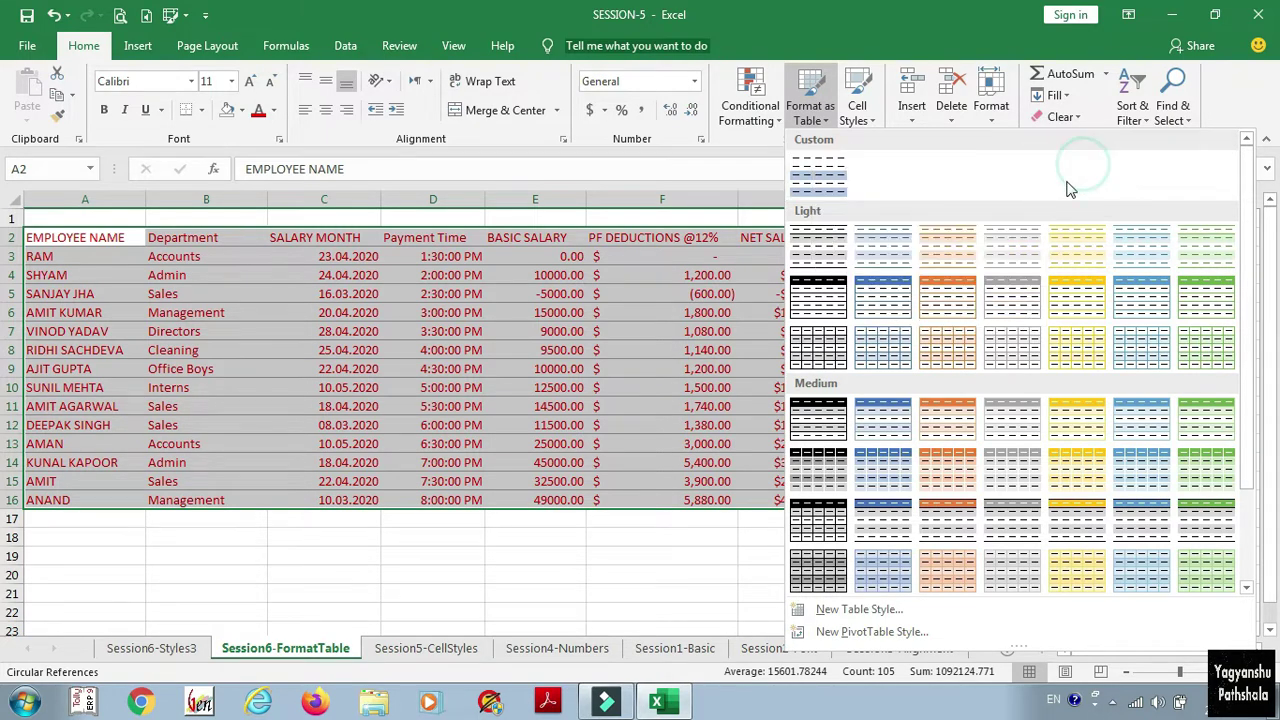
{"action": "right_click", "coordinate": [1012, 245]}
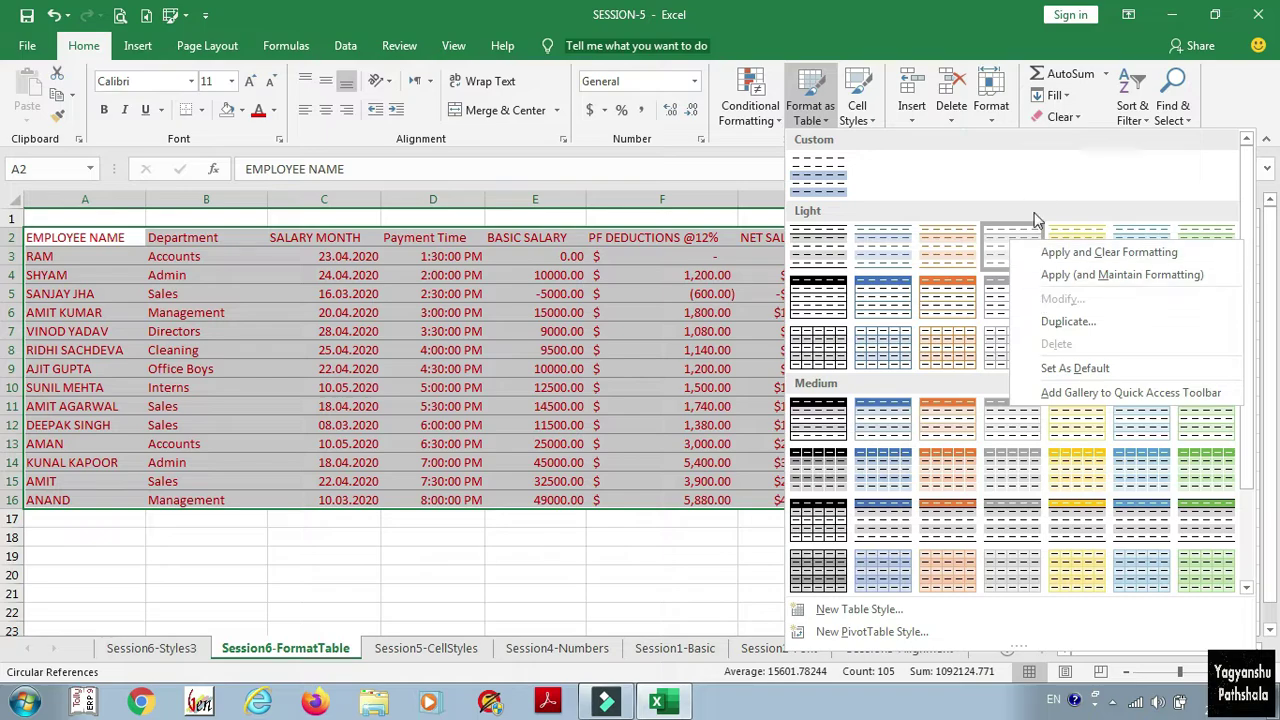
{"action": "right_click", "coordinate": [812, 167]}
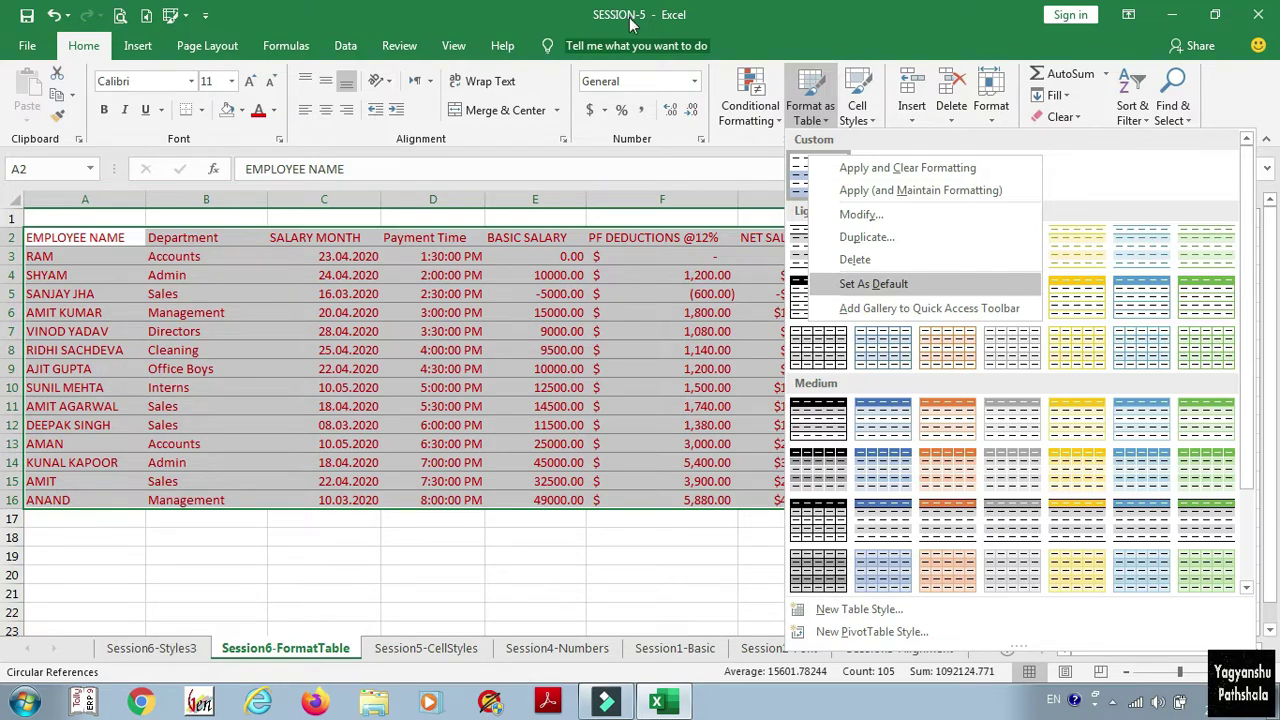
{"action": "key", "text": "Escape"}
{"action": "key", "text": "Escape"}
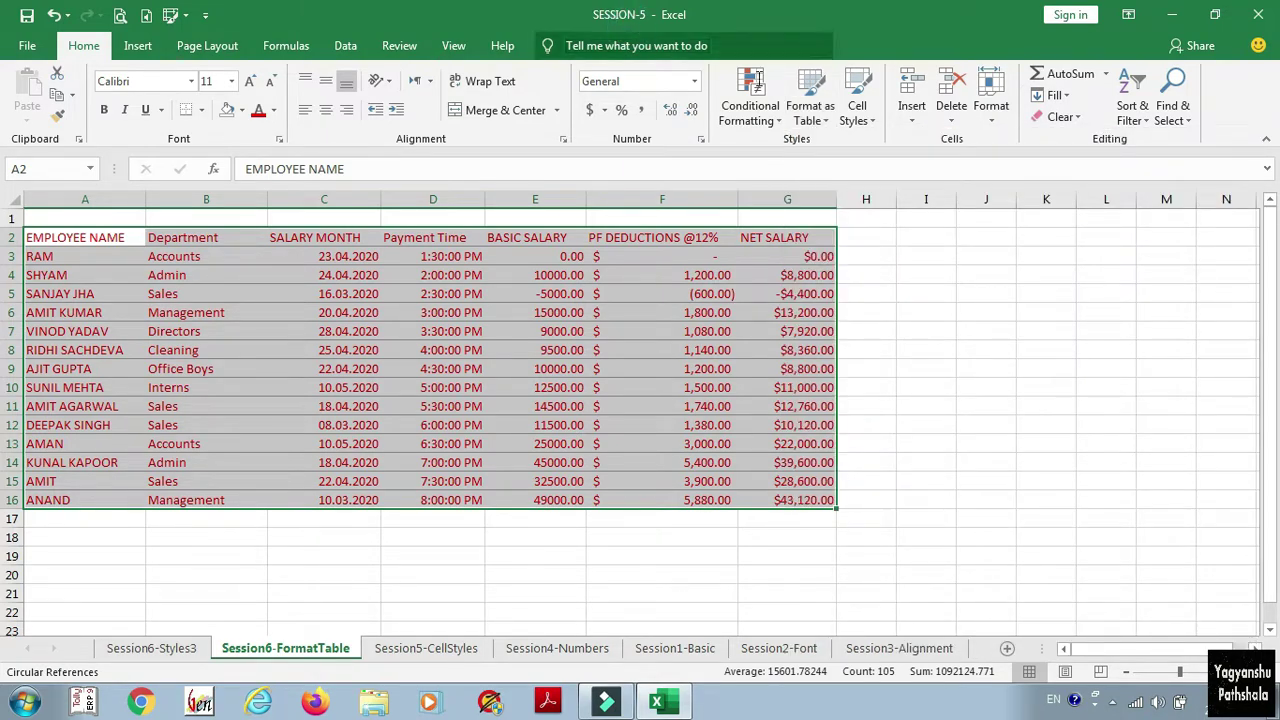
Format A2:G16 as a table with headers in the Design style, maintaining its existing formatting, and undo it.
{"action": "left_click", "coordinate": [824, 118]}
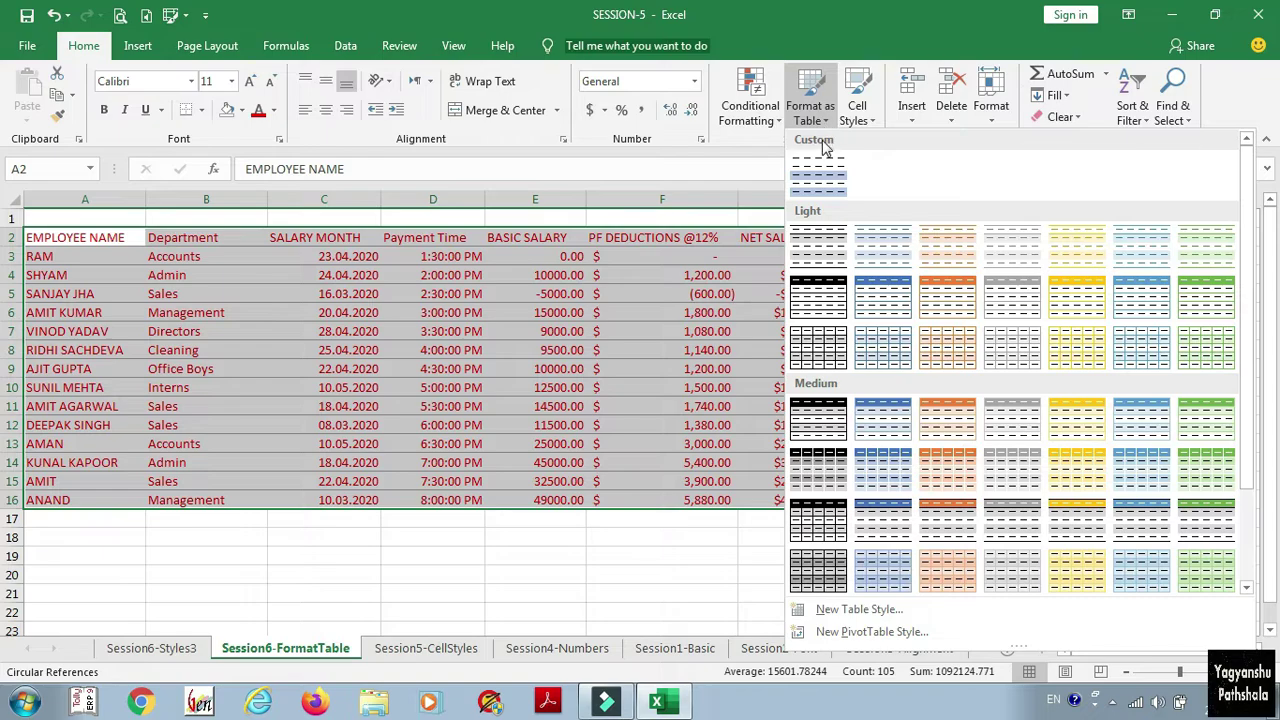
{"action": "right_click", "coordinate": [820, 160]}
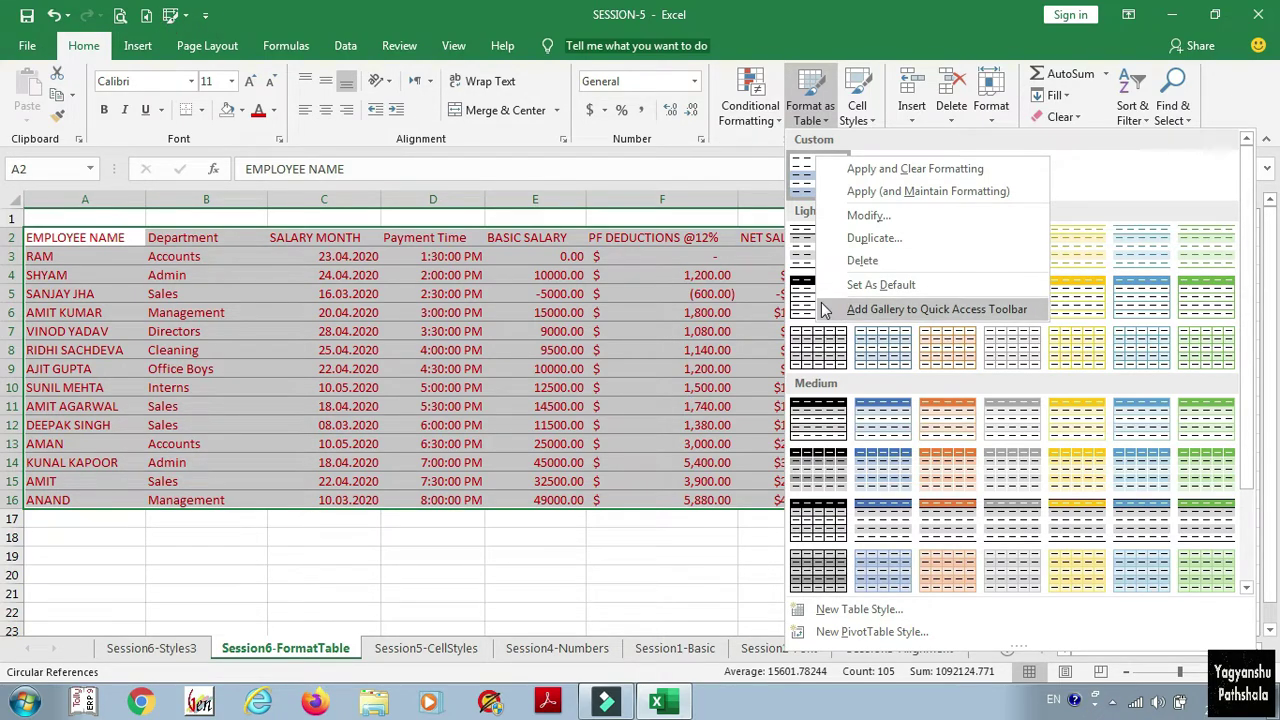
{"action": "left_click", "coordinate": [850, 192]}
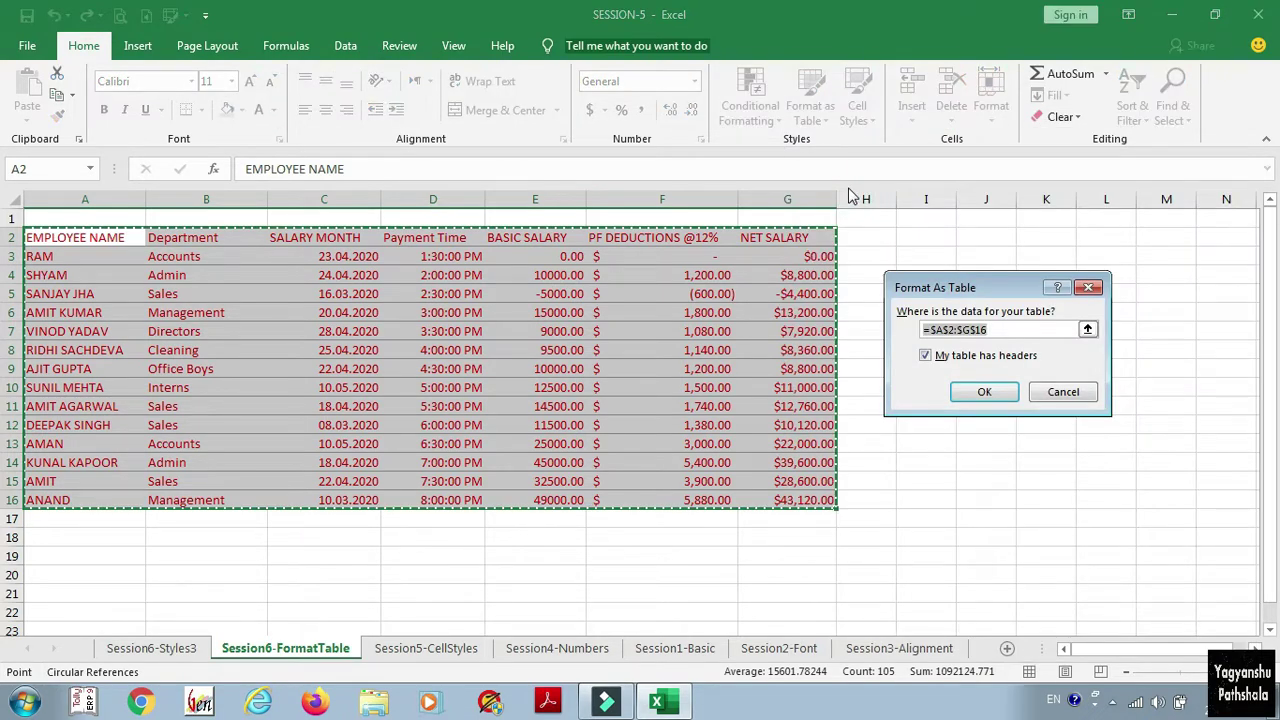
{"action": "left_click", "coordinate": [977, 391]}
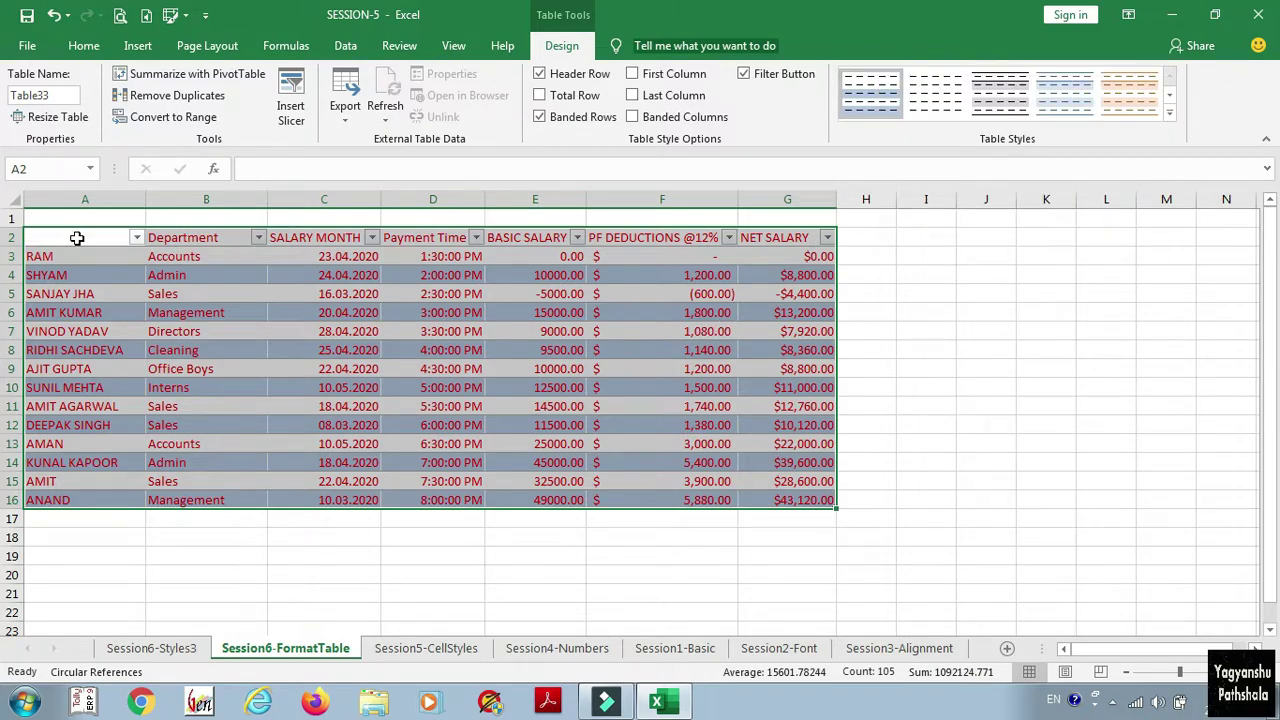
{"action": "left_click", "coordinate": [57, 17]}
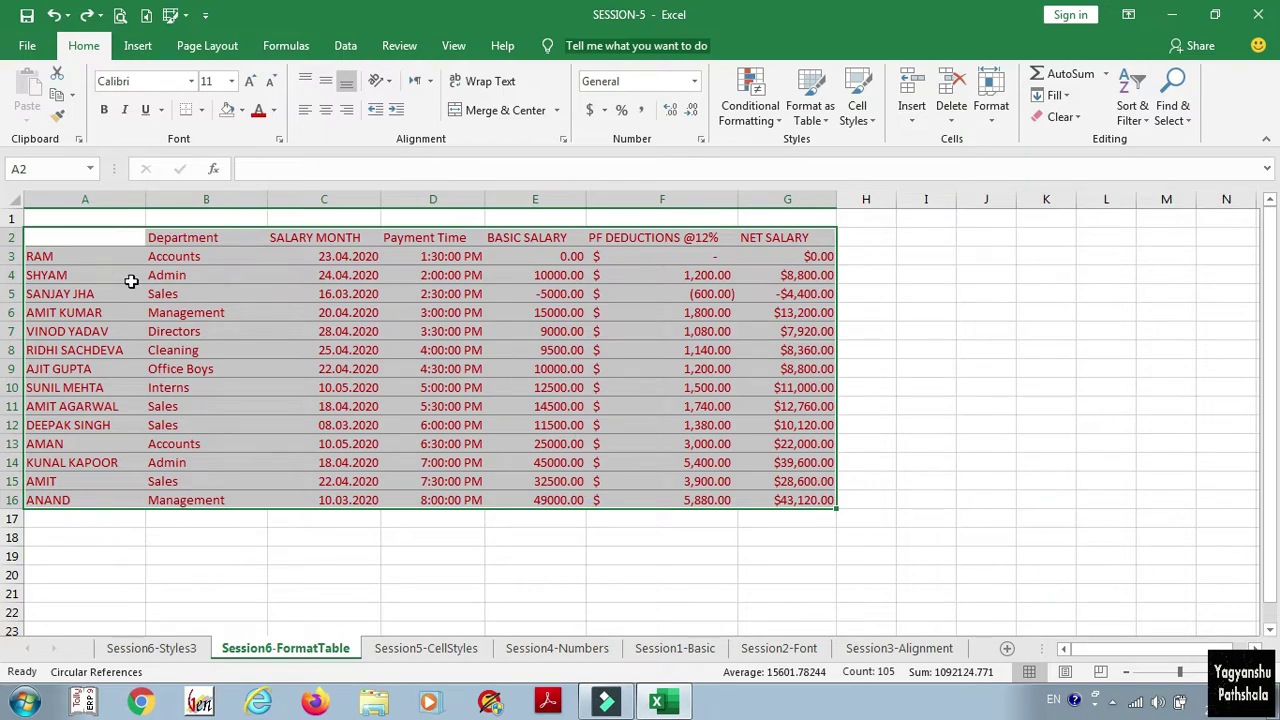
Format A2:G16 as a table with headers in the Design style, clearing its existing formatting.
{"action": "left_click", "coordinate": [818, 122]}
{"action": "right_click", "coordinate": [816, 177]}
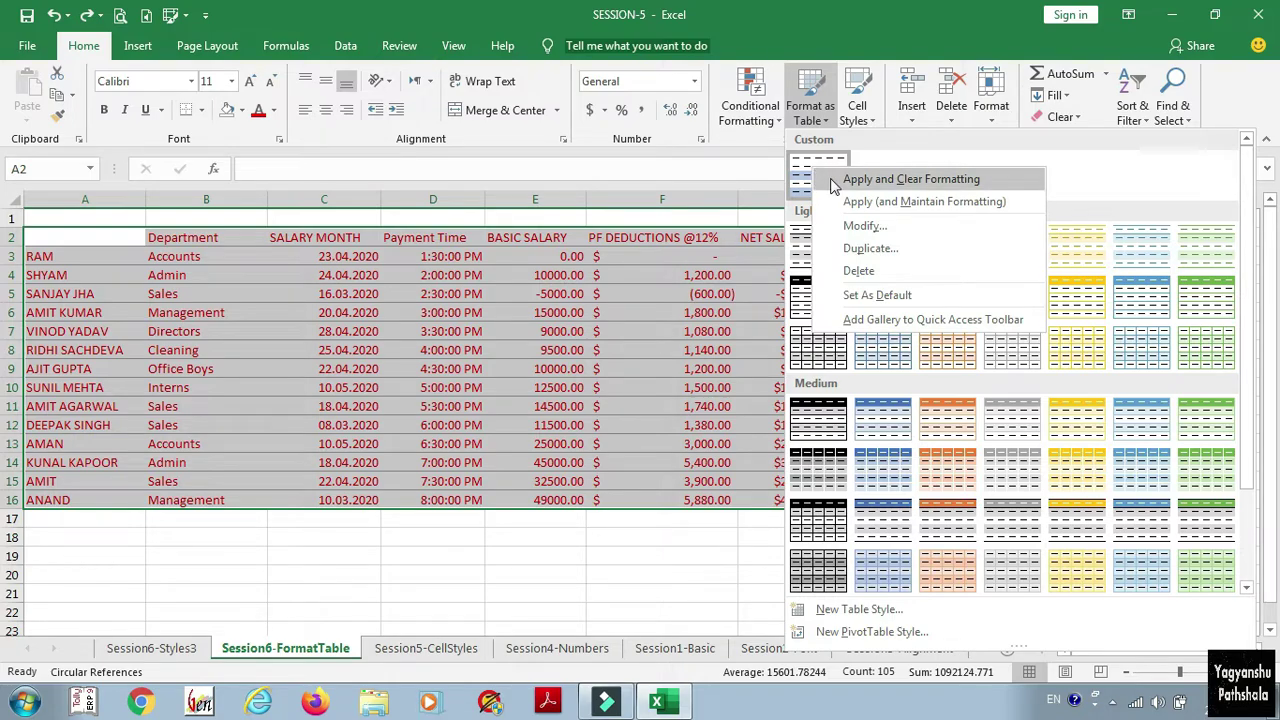
{"action": "left_click", "coordinate": [880, 179]}
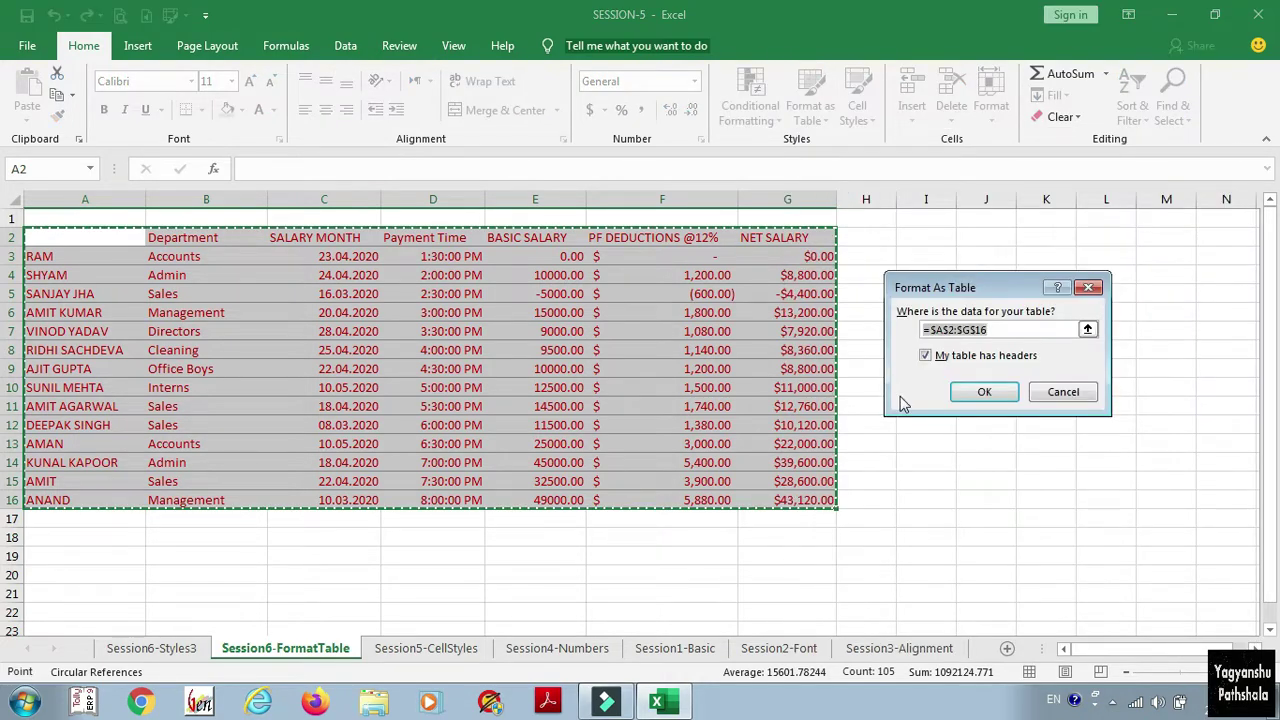
{"action": "left_click", "coordinate": [983, 394]}
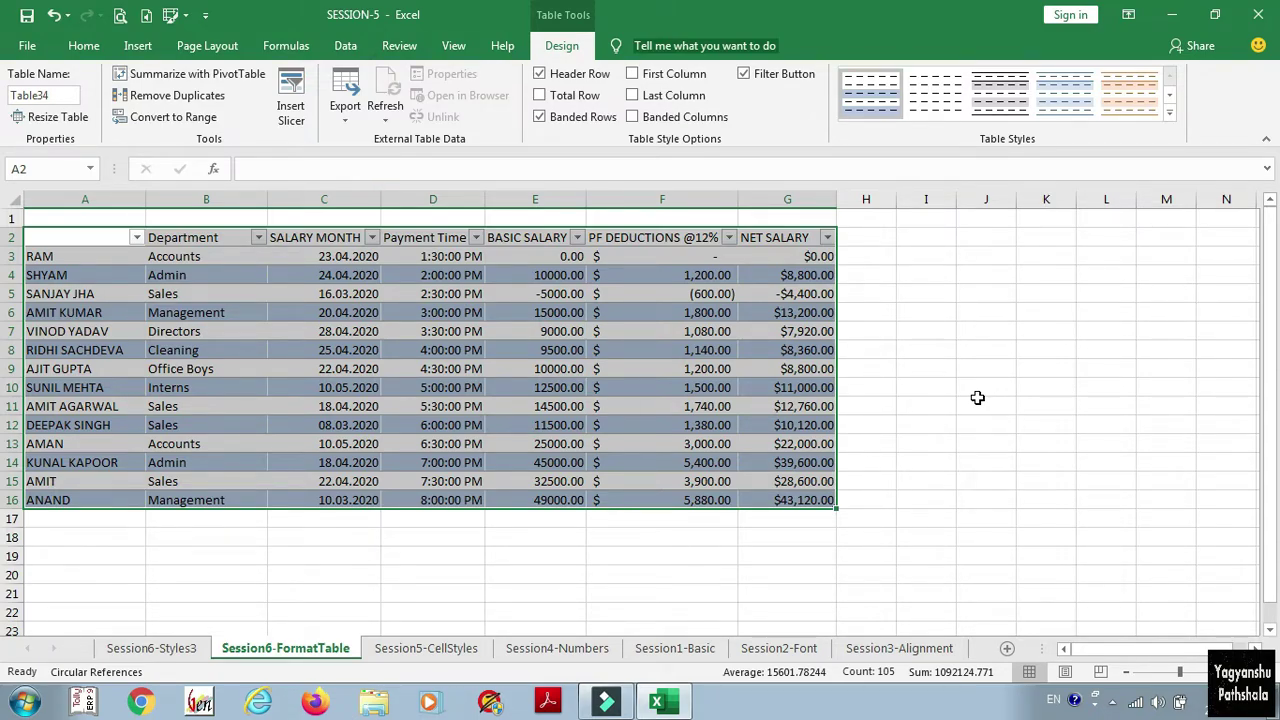
Modify the Design table style by setting the second row stripe's size to 2.
{"action": "right_click", "coordinate": [875, 105]}
{"action": "left_click", "coordinate": [891, 158]}
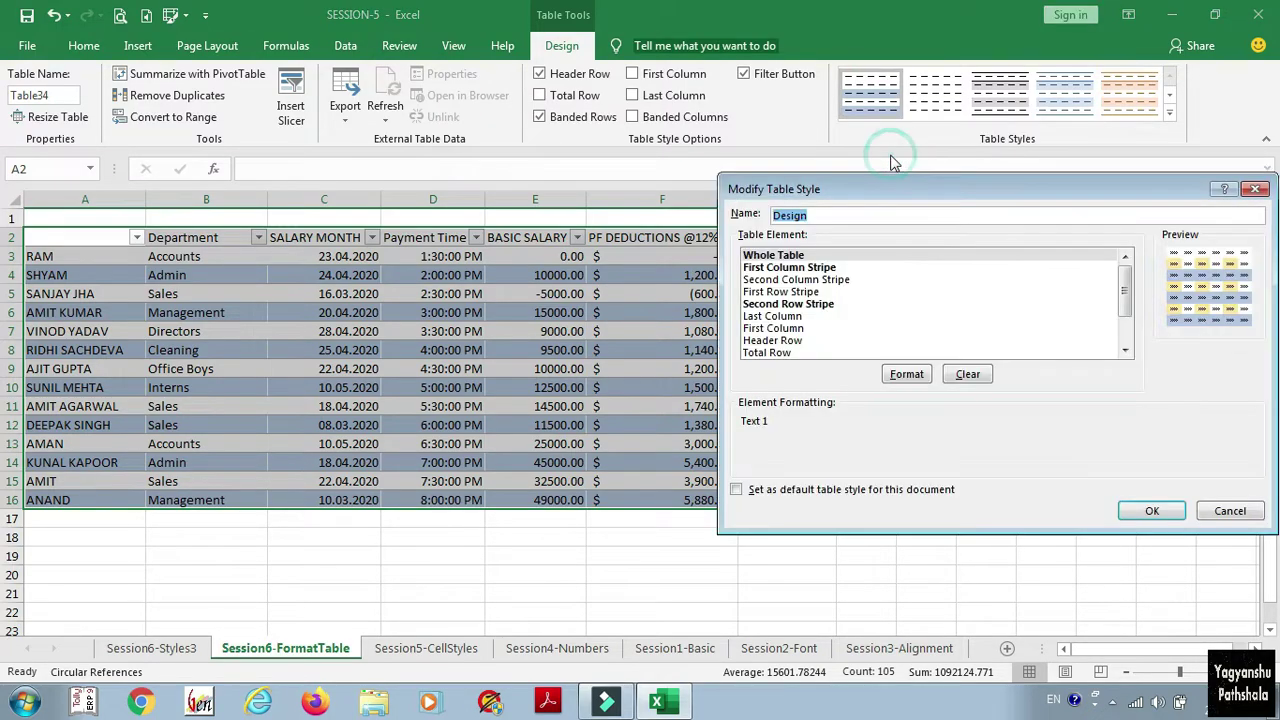
{"action": "left_click", "coordinate": [805, 267]}
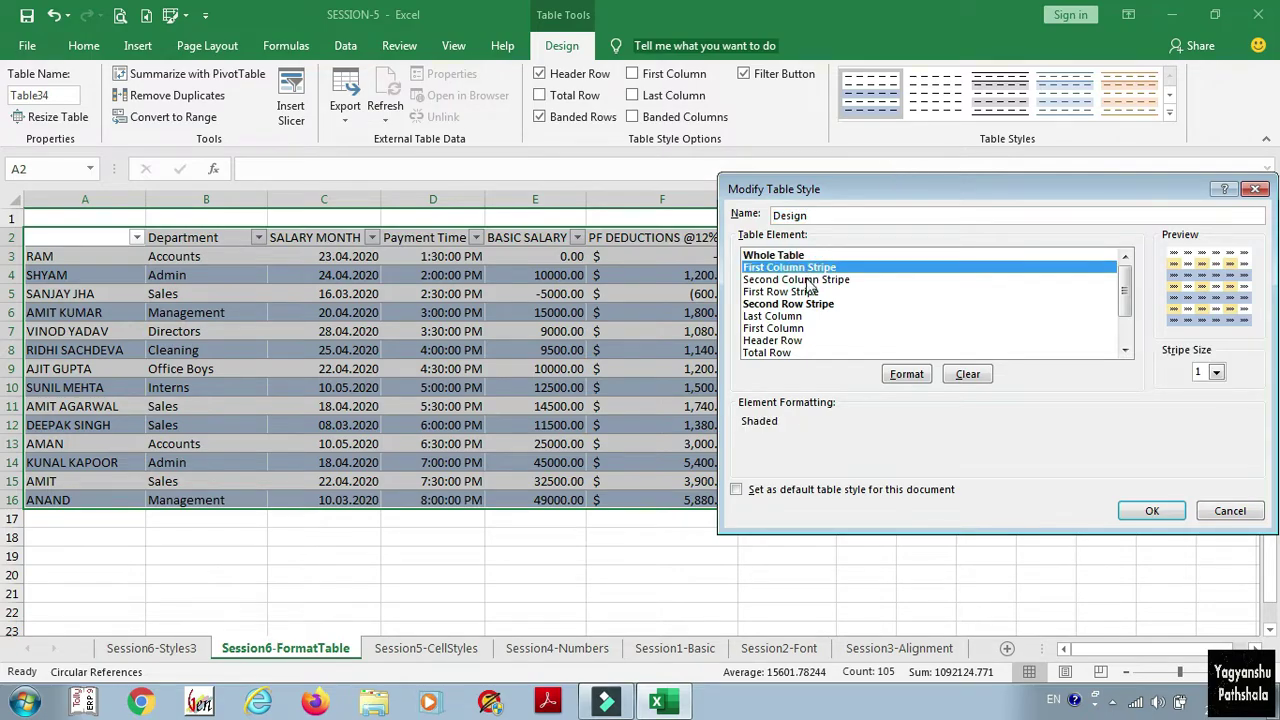
{"action": "left_click", "coordinate": [806, 280]}
{"action": "left_click", "coordinate": [810, 292]}
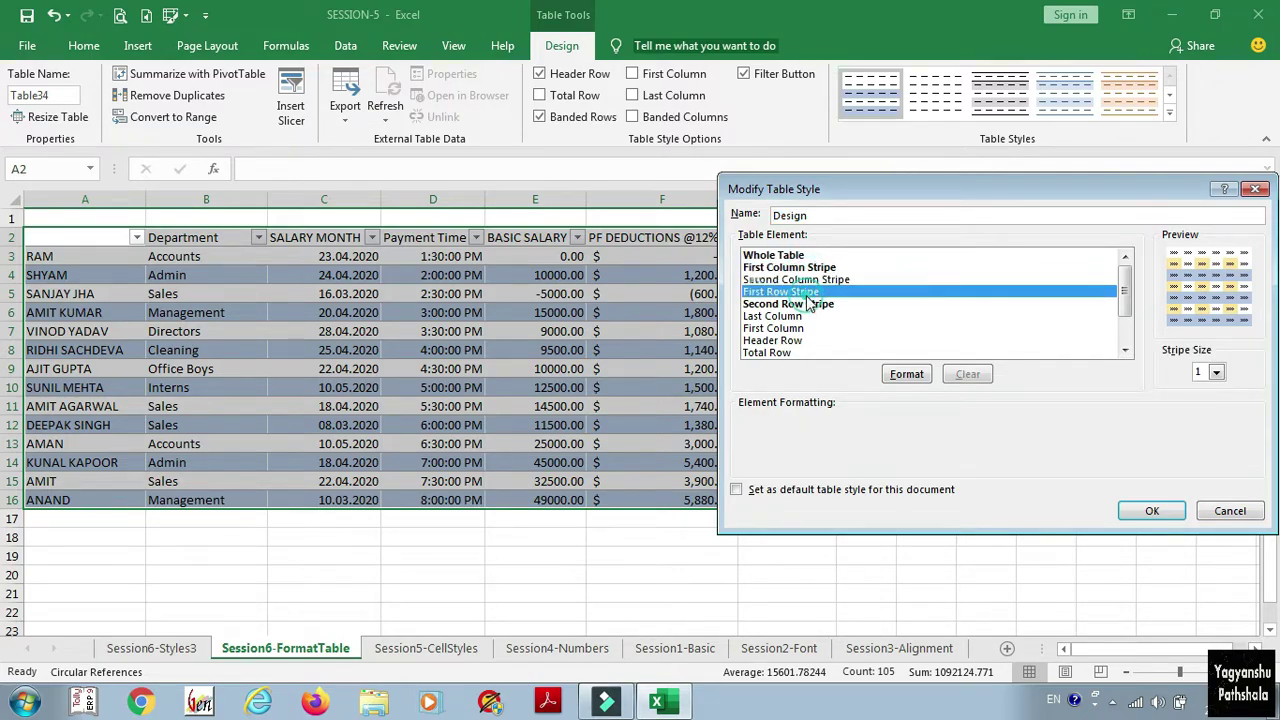
{"action": "left_click", "coordinate": [810, 304]}
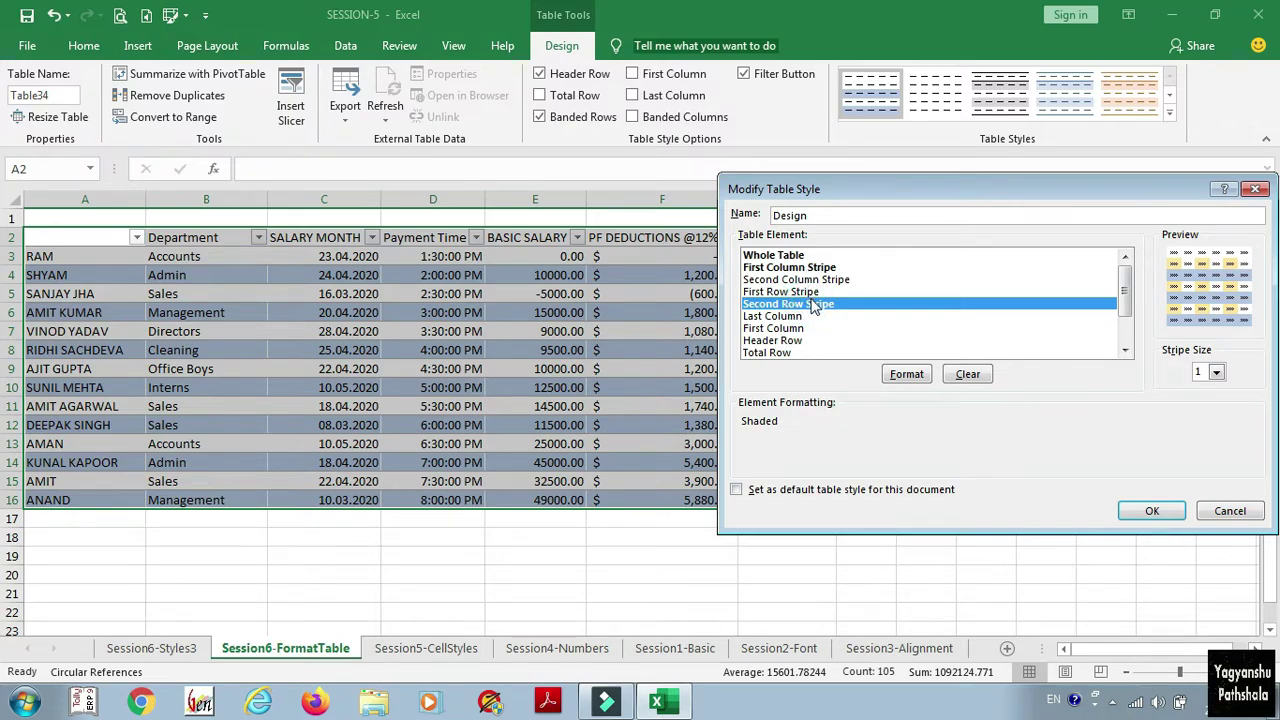
{"action": "left_click", "coordinate": [1217, 374]}
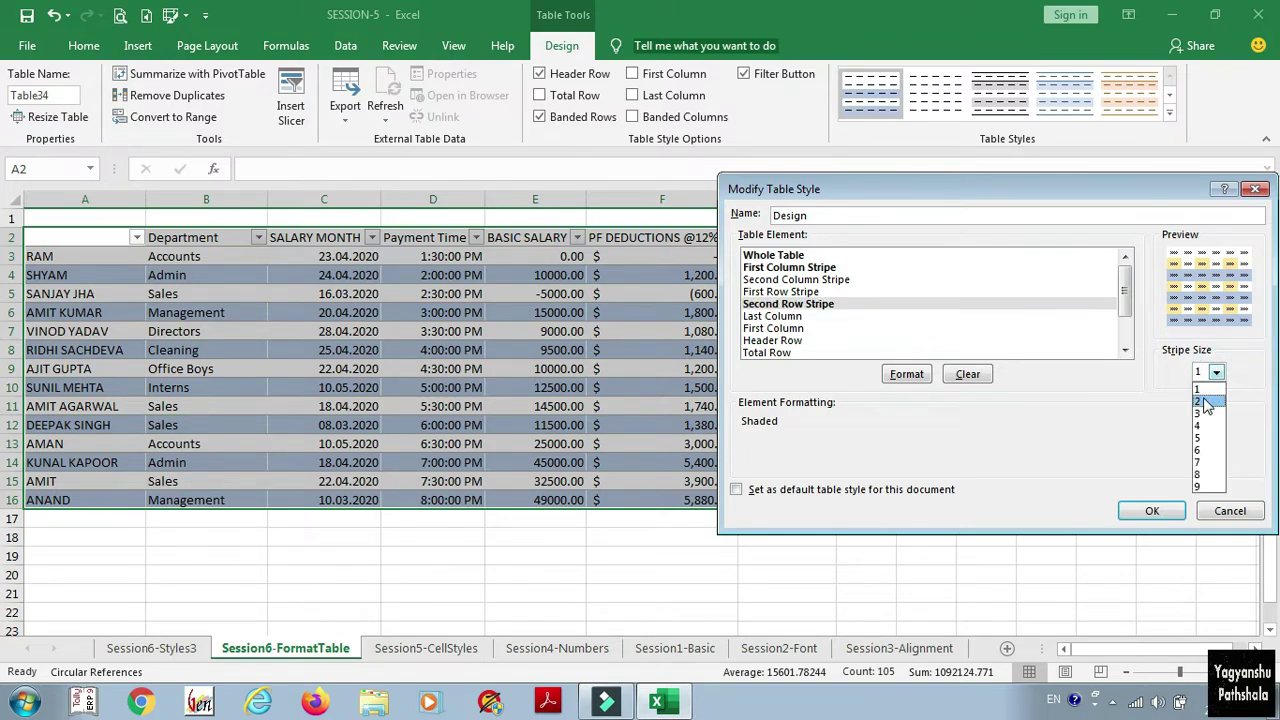
{"action": "left_click", "coordinate": [1201, 389]}
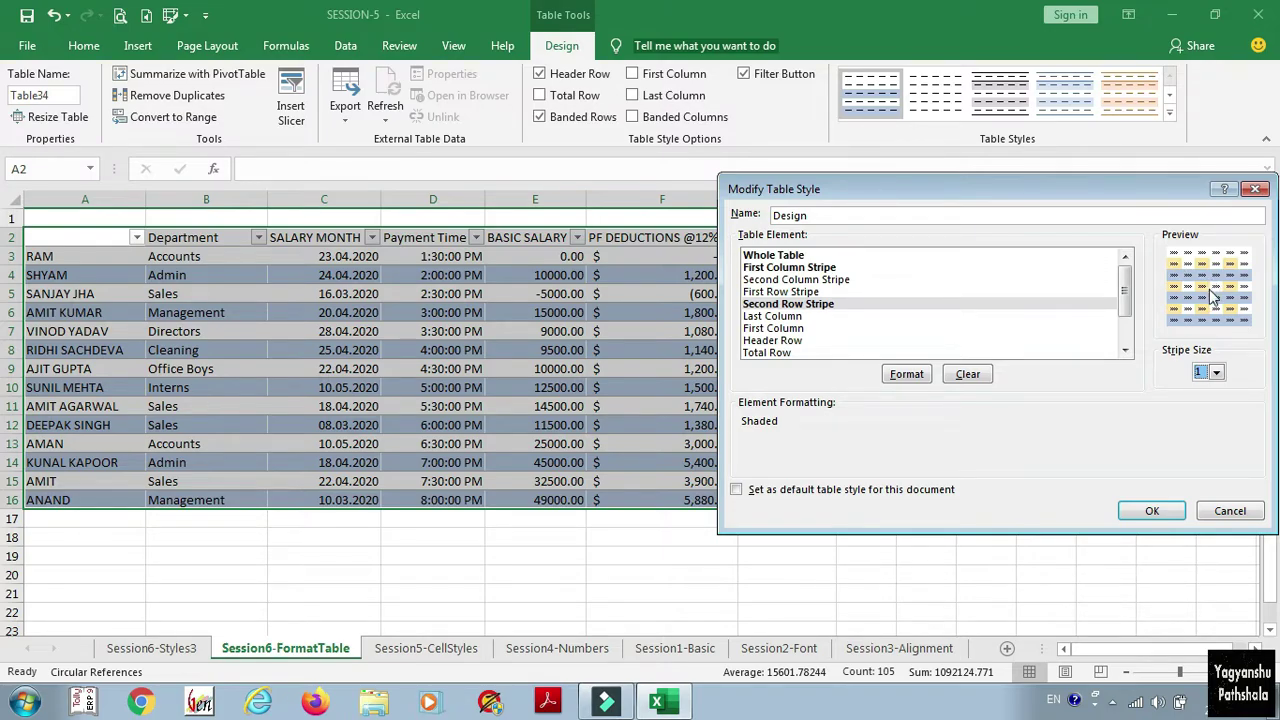
{"action": "left_click", "coordinate": [1216, 372]}
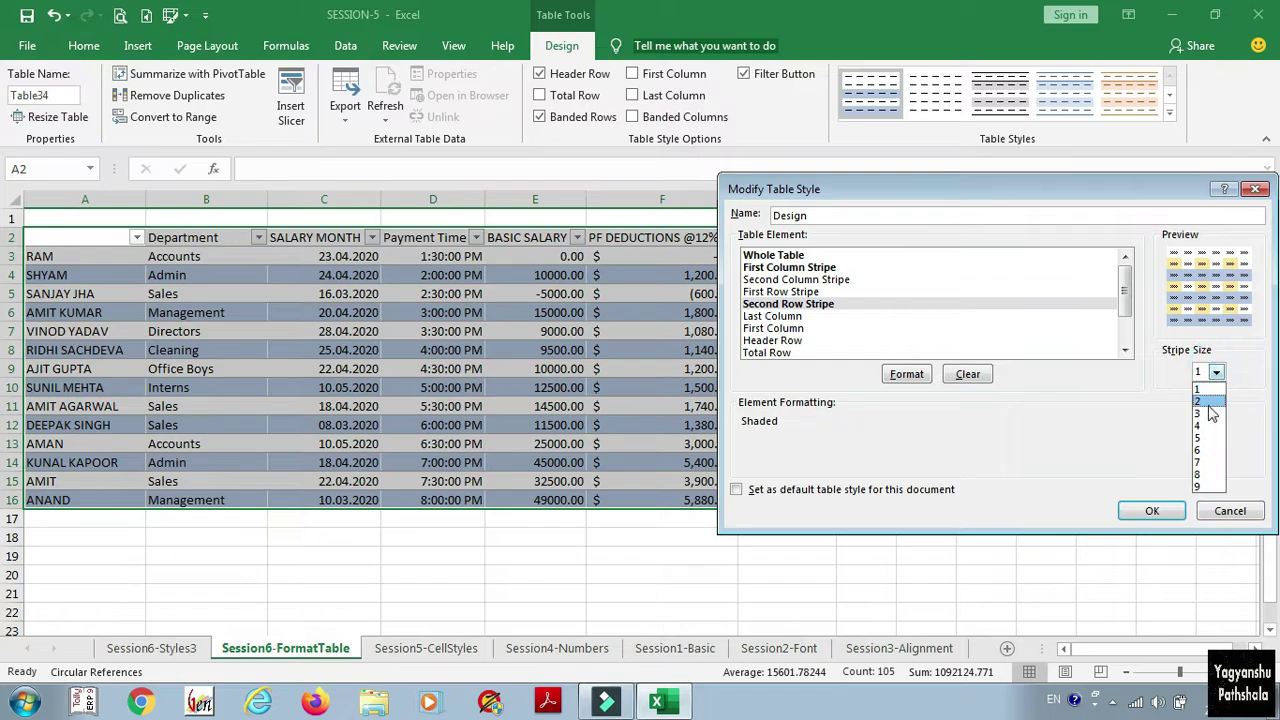
{"action": "left_click", "coordinate": [1207, 402]}
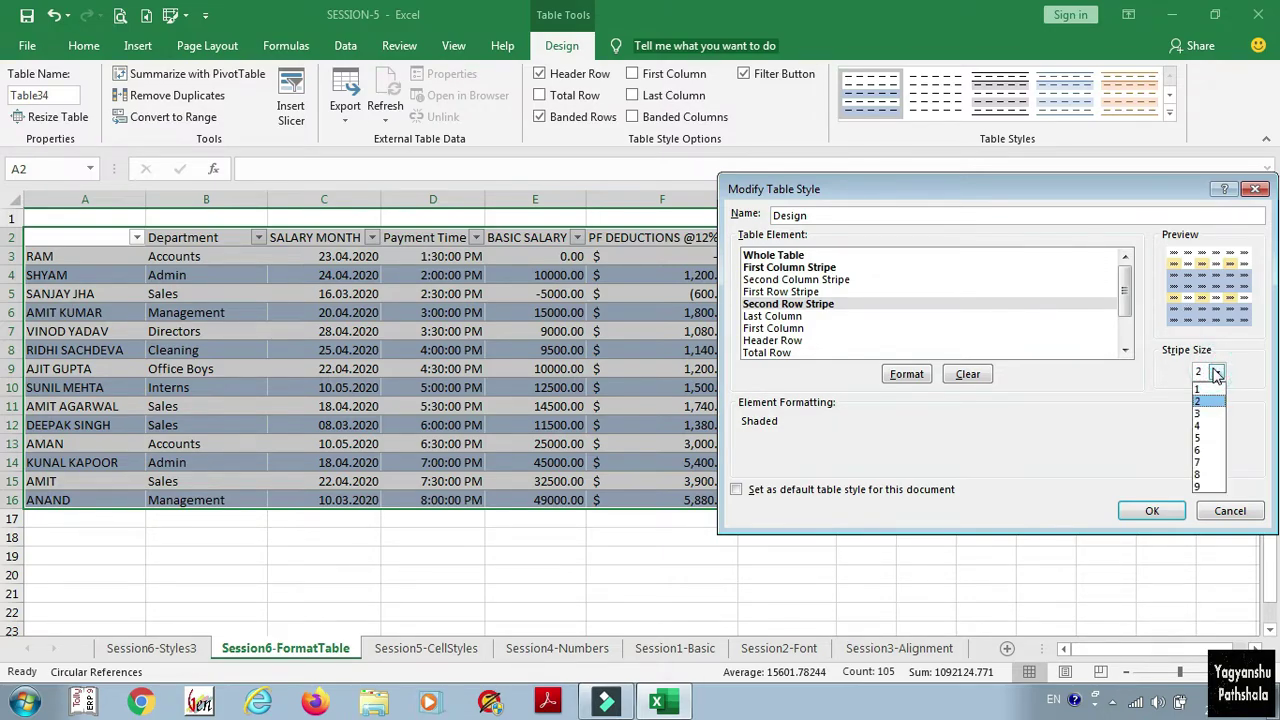
{"action": "left_click", "coordinate": [823, 259]}
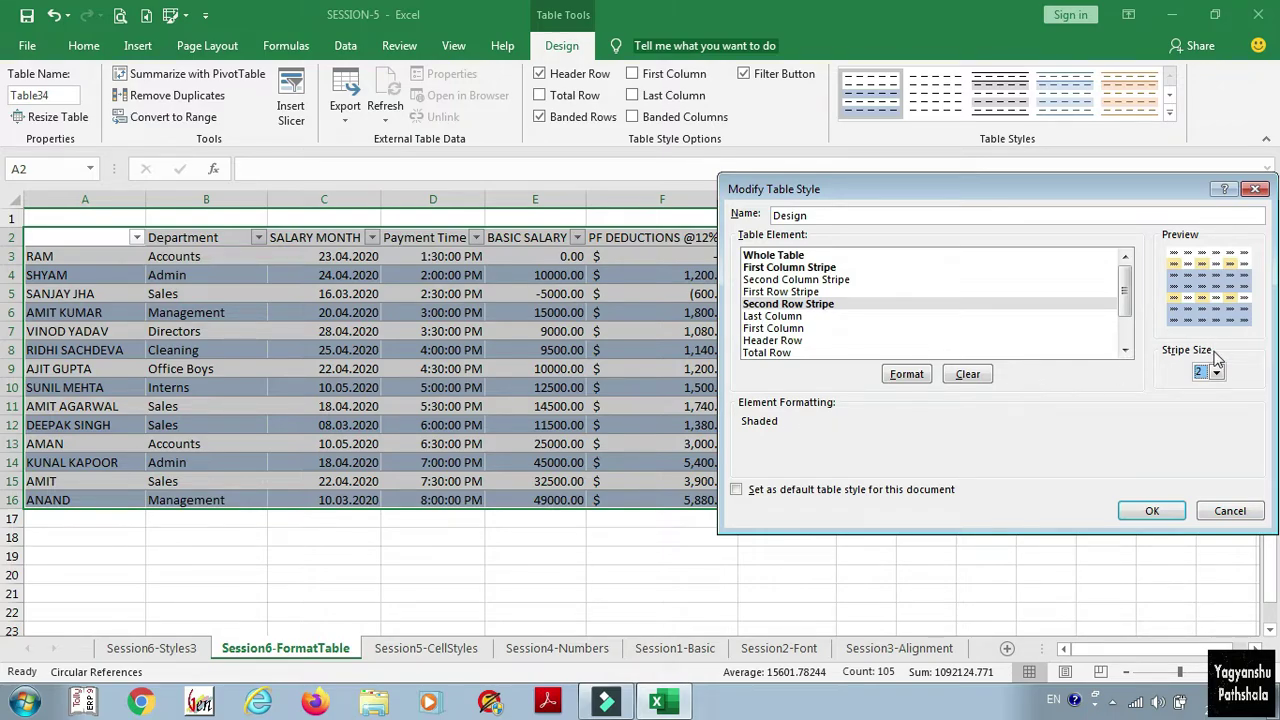
{"action": "left_click", "coordinate": [1152, 511]}
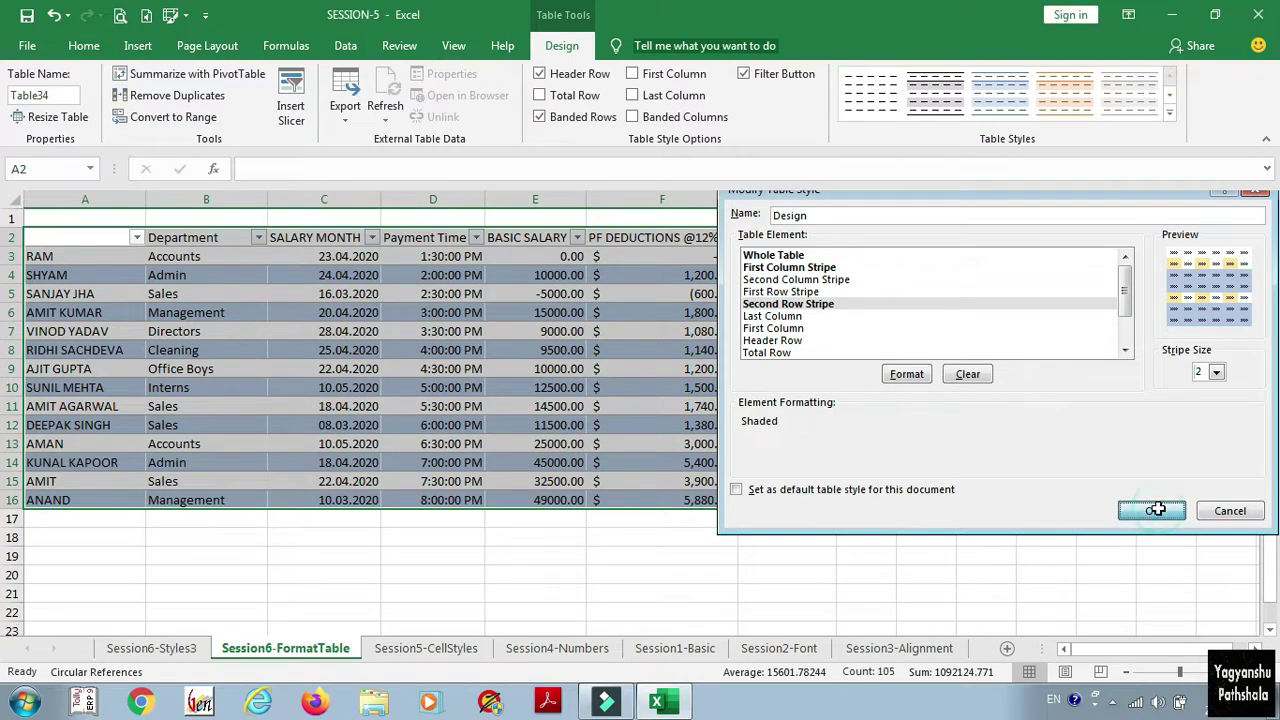